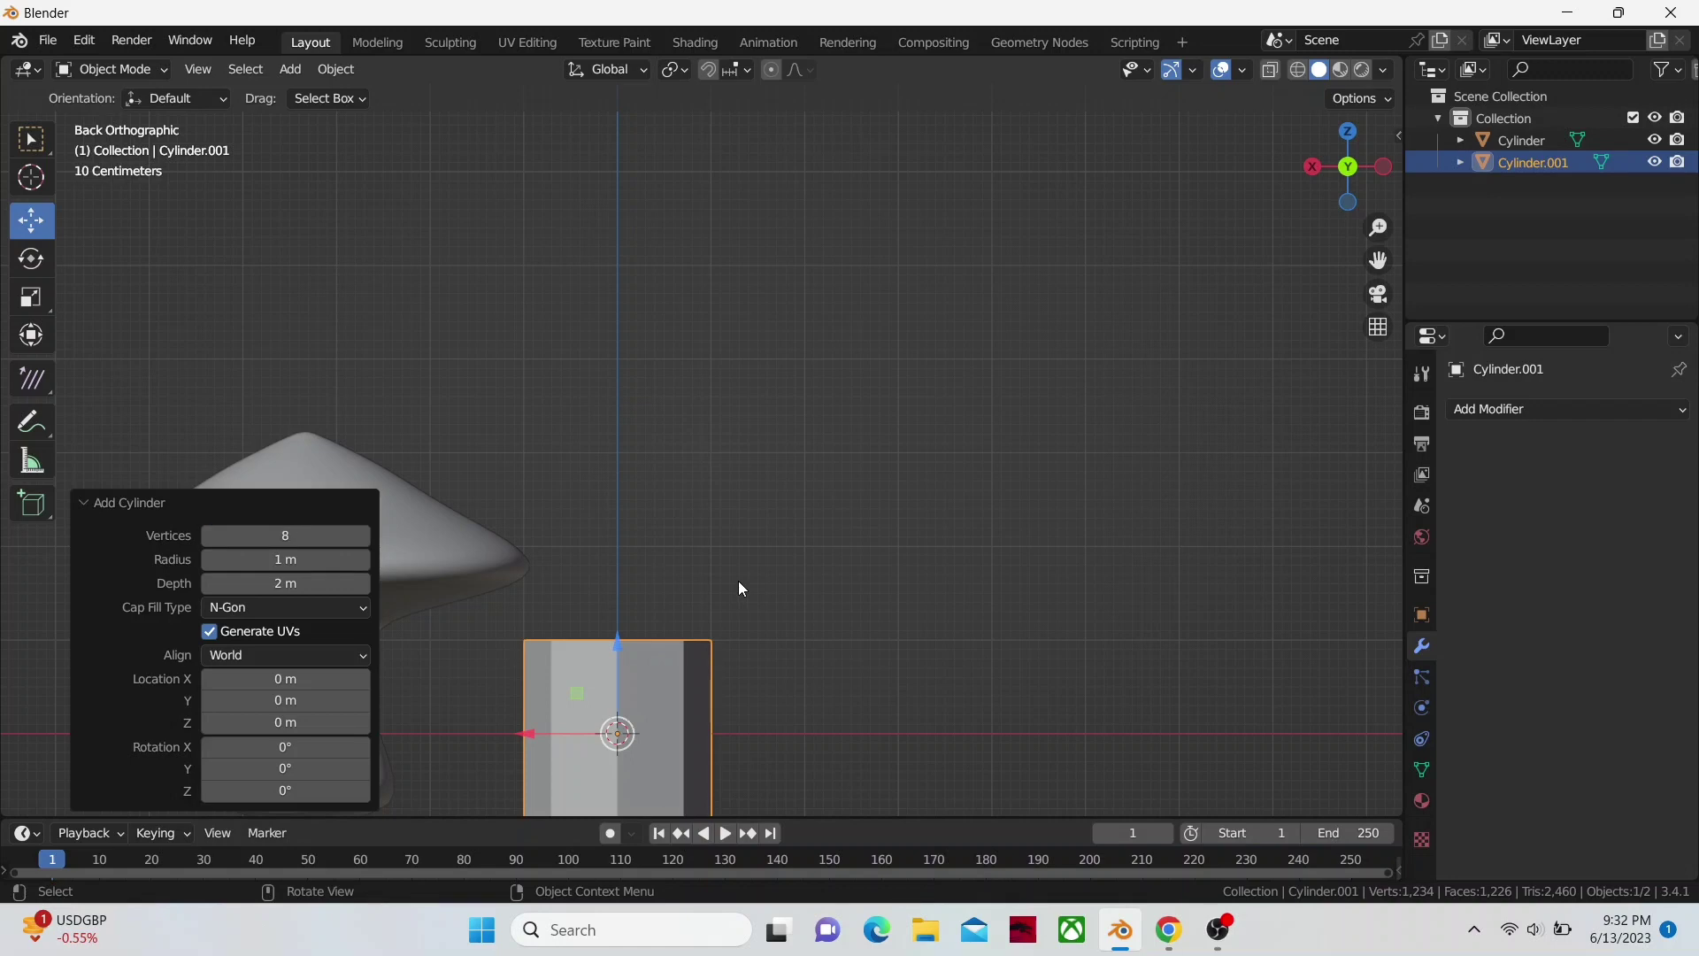
# - Move the new cylinder about 1.9 m along negative X, away from the existing mushroom
pyautogui.scroll(-3, 738, 581)
pyautogui.keyDown('shift'); pyautogui.moveTo(724, 606); pyautogui.dragTo(767, 529, button='middle'); pyautogui.keyUp('shift')
pyautogui.scroll(3, 767, 529)
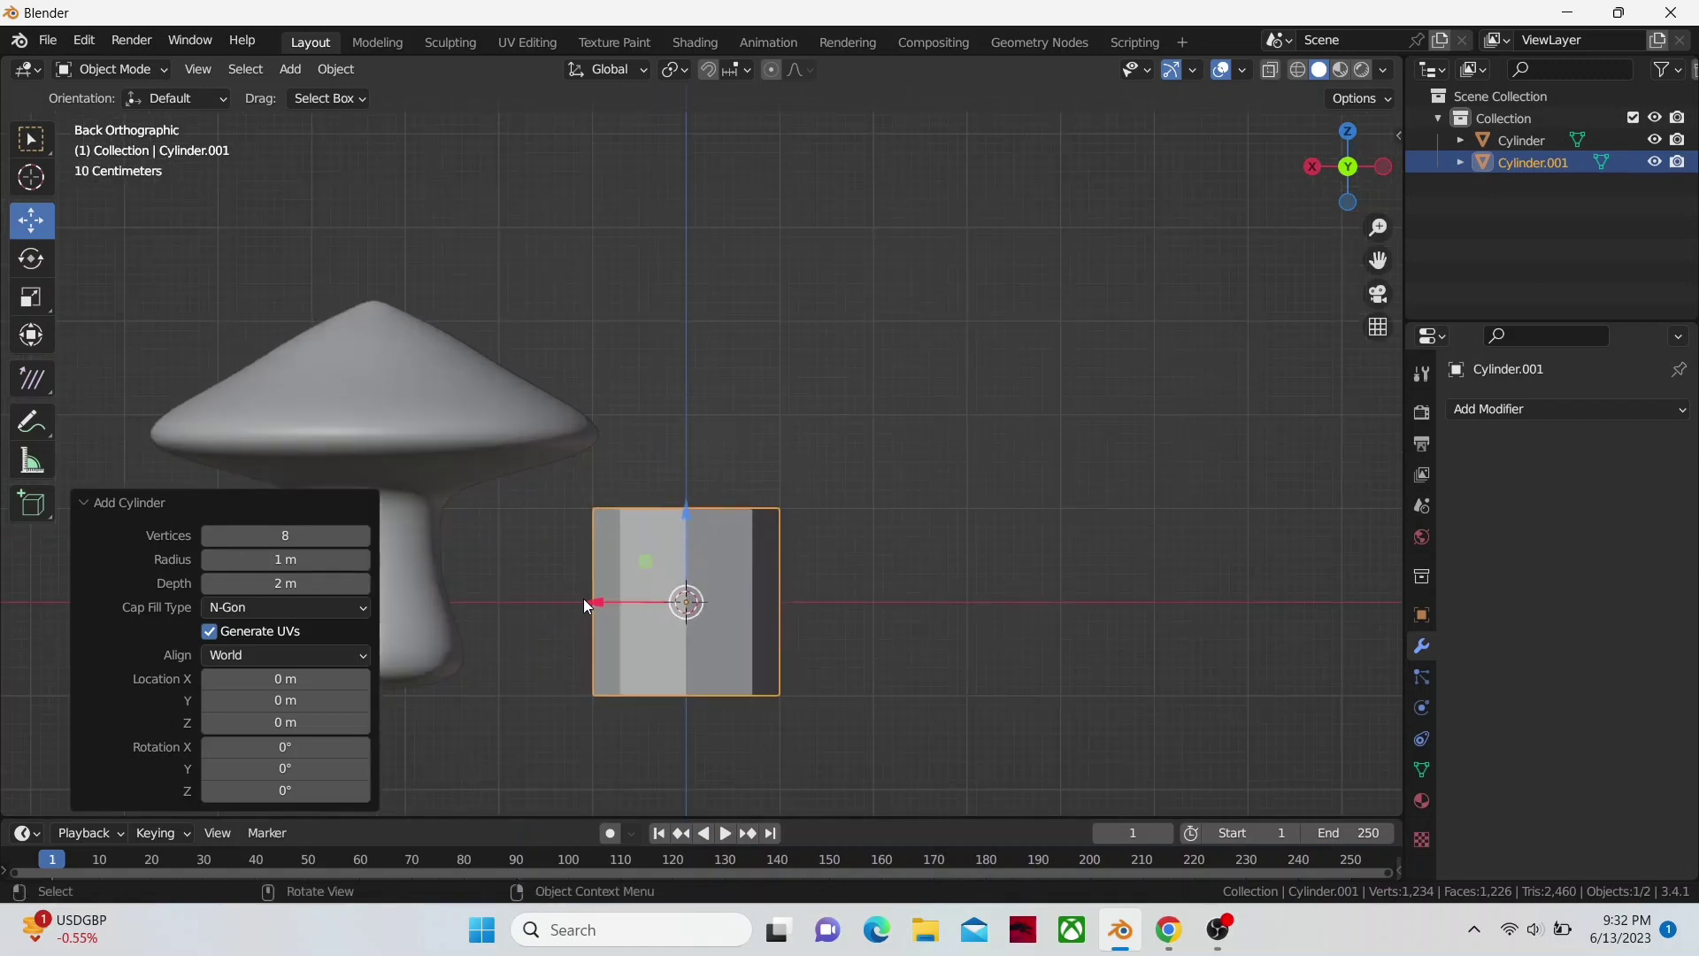
pyautogui.moveTo(585, 603); pyautogui.dragTo(792, 584)
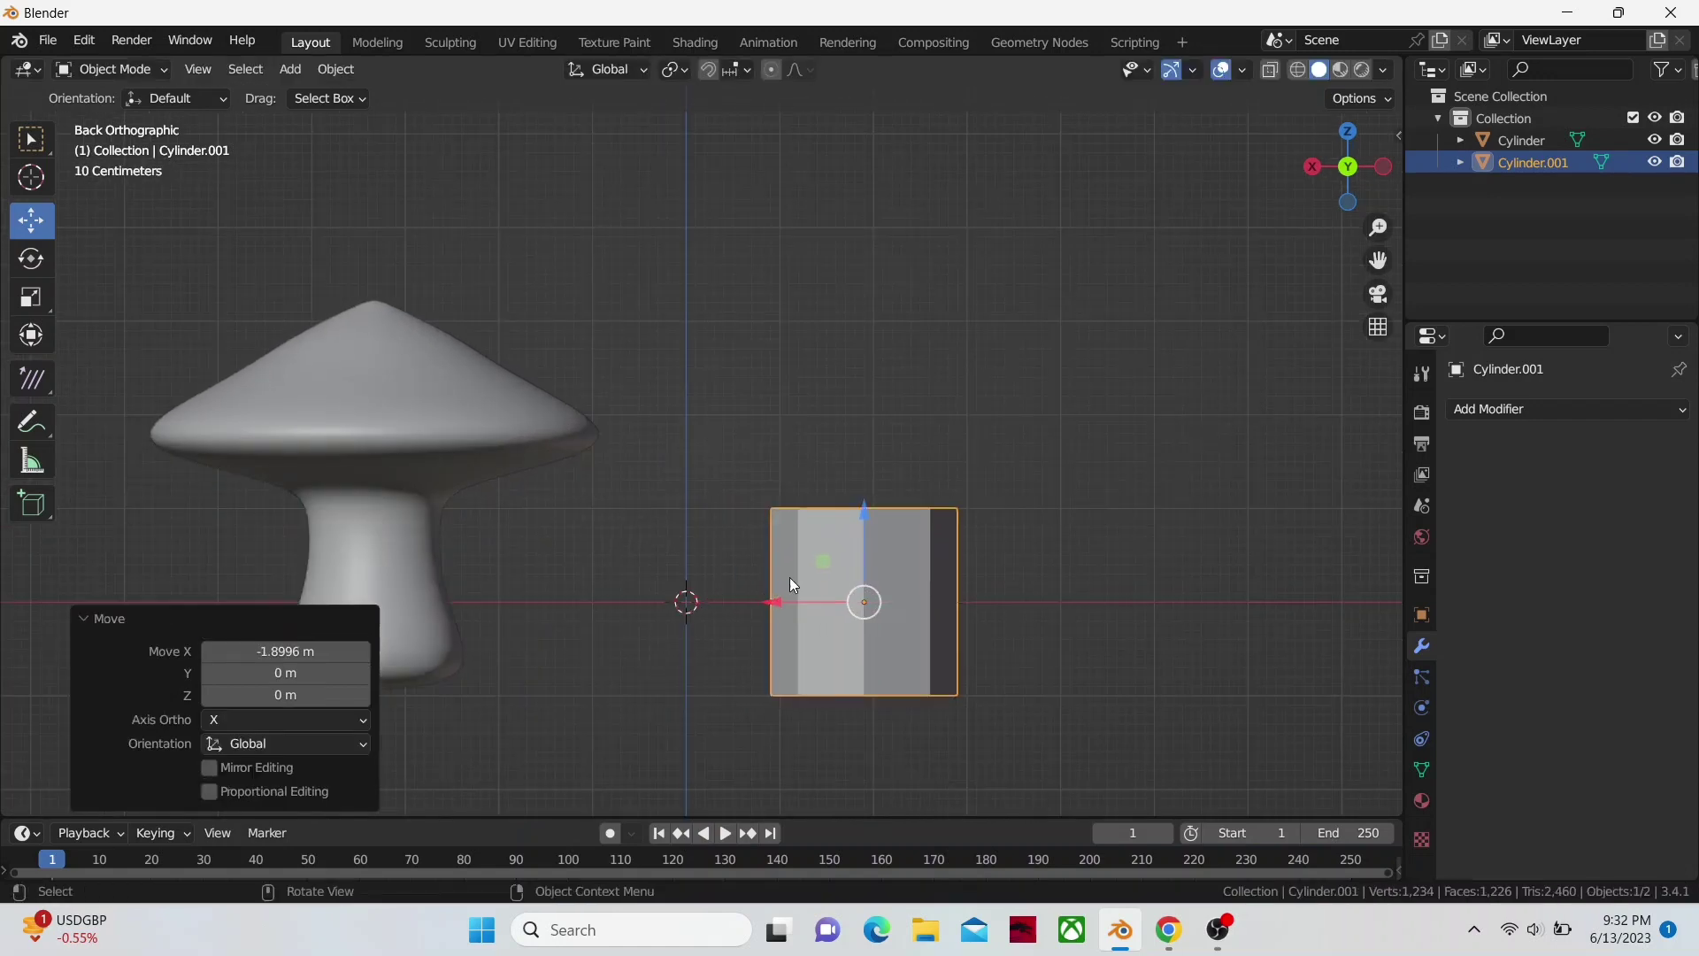
# - Enter Edit Mode on the new cylinder and display the viewport in wireframe
pyautogui.scroll(-2, 792, 580)
pyautogui.keyDown('shift'); pyautogui.moveTo(923, 556); pyautogui.dragTo(904, 556, button='middle'); pyautogui.keyUp('shift')
pyautogui.scroll(1, 904, 556)
pyautogui.click(145, 68)
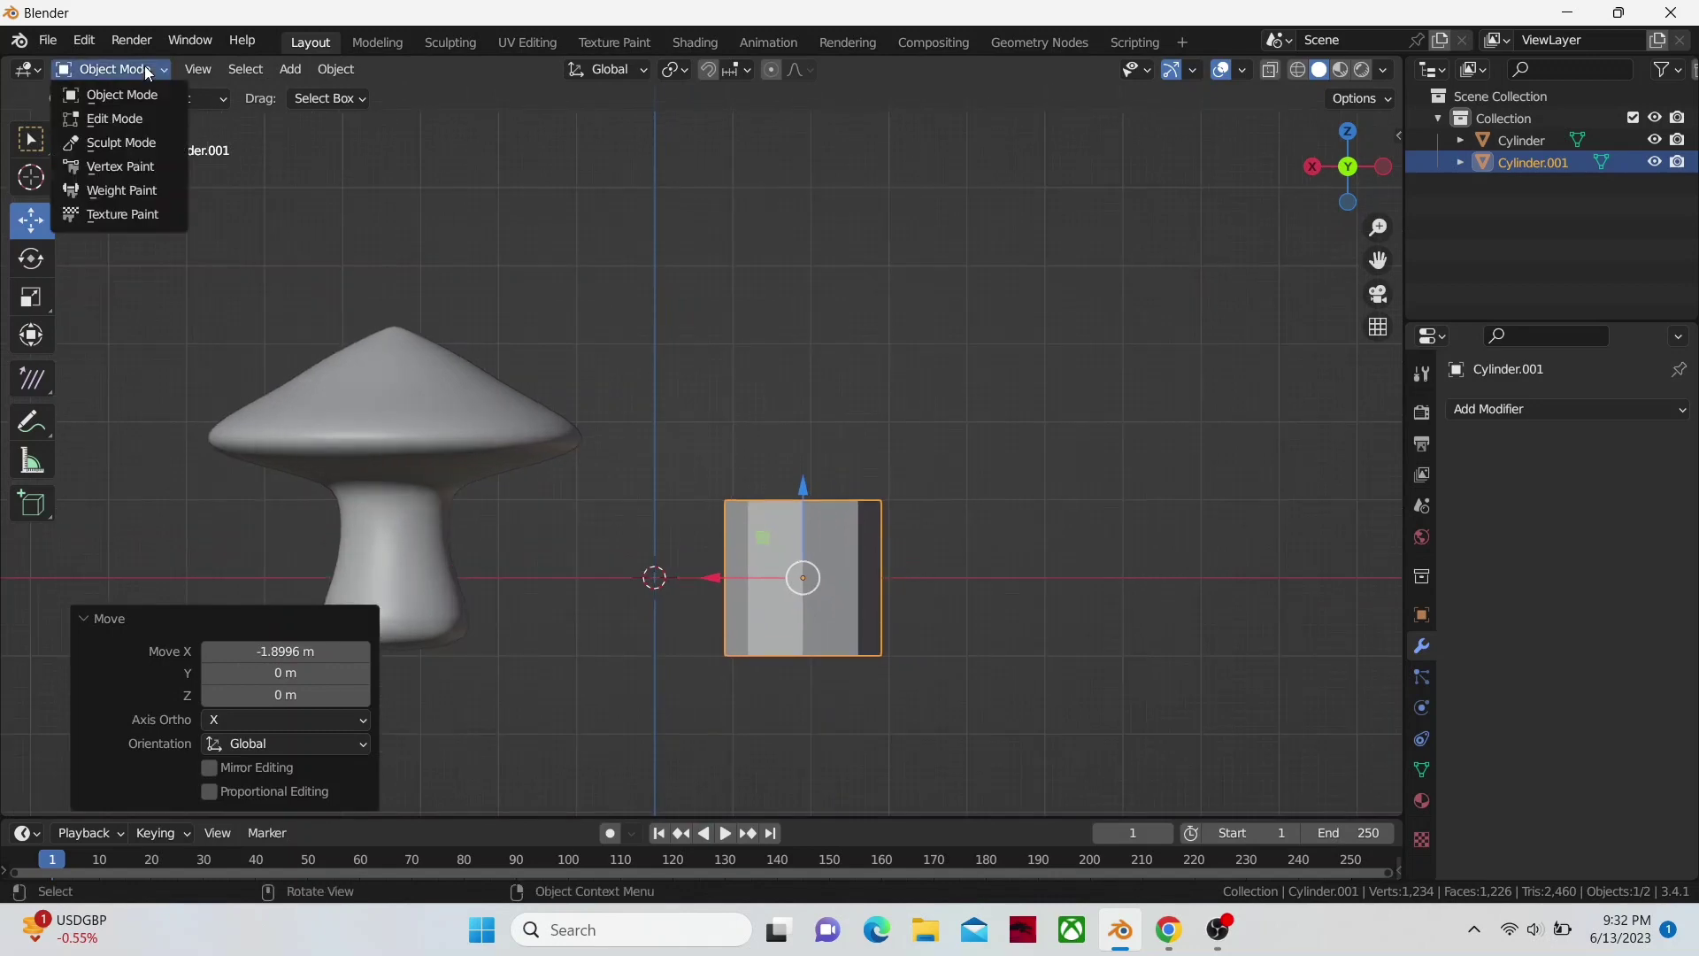
pyautogui.click(142, 116)
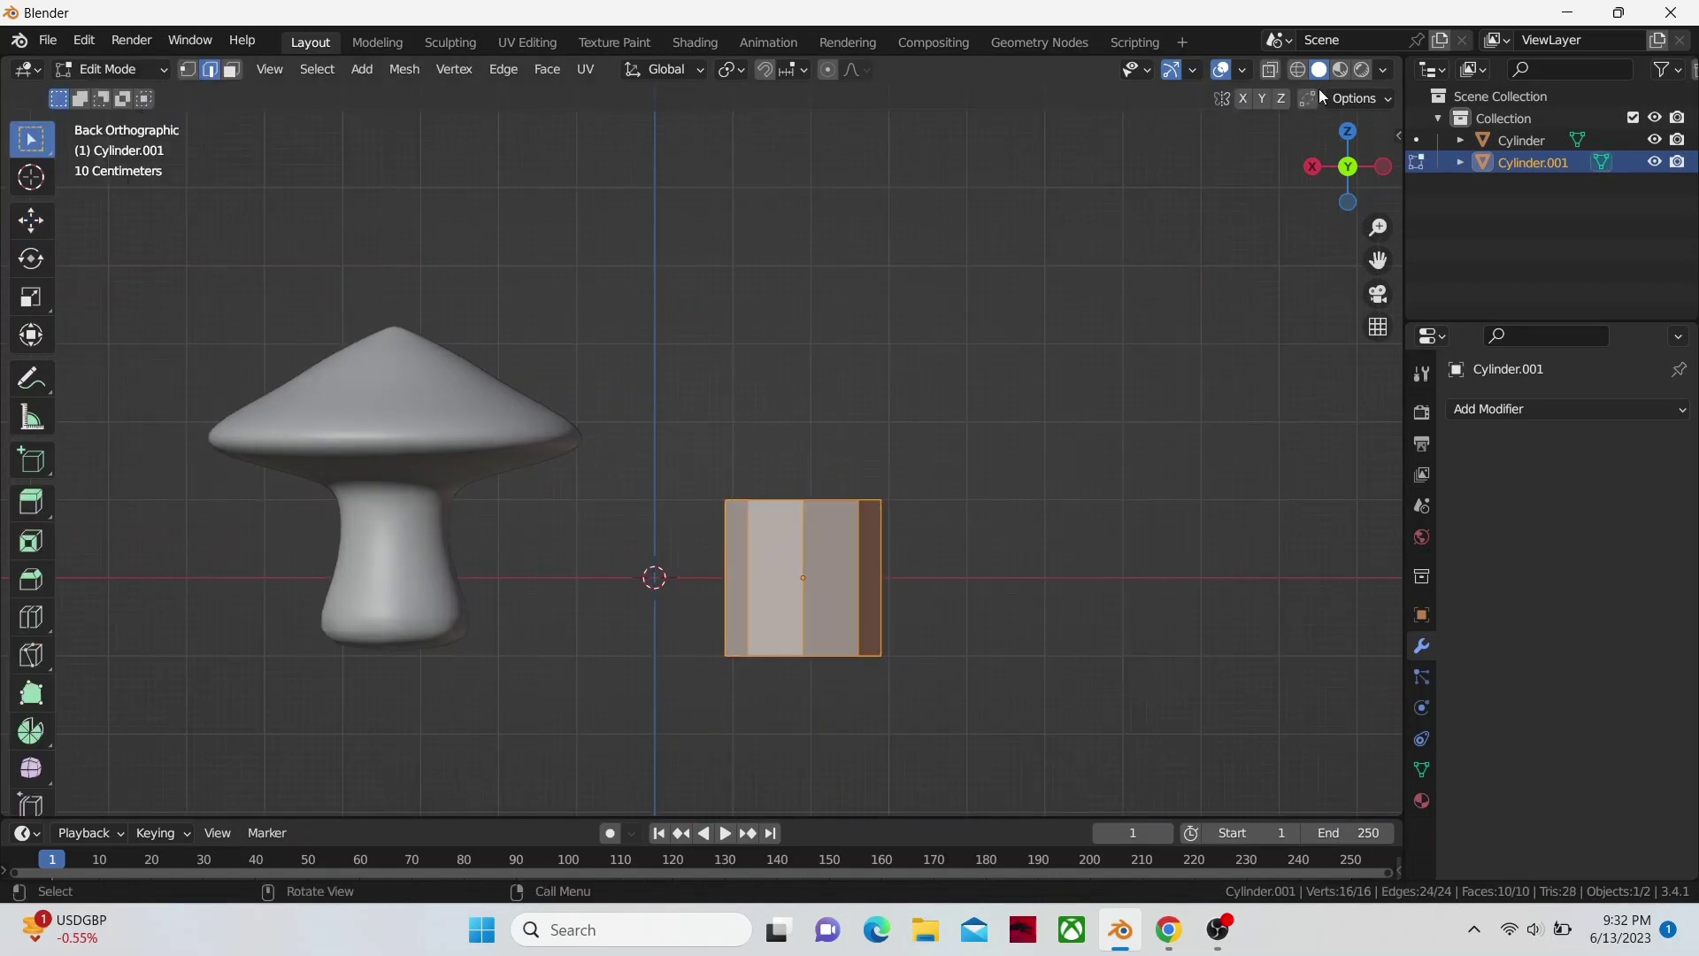
pyautogui.click(1301, 70)
# - Extrude the cylinder's top face upward twice, by about 0.31 m and about 0.27 m
pyautogui.scroll(3, 826, 501)
pyautogui.scroll(-1, 773, 455)
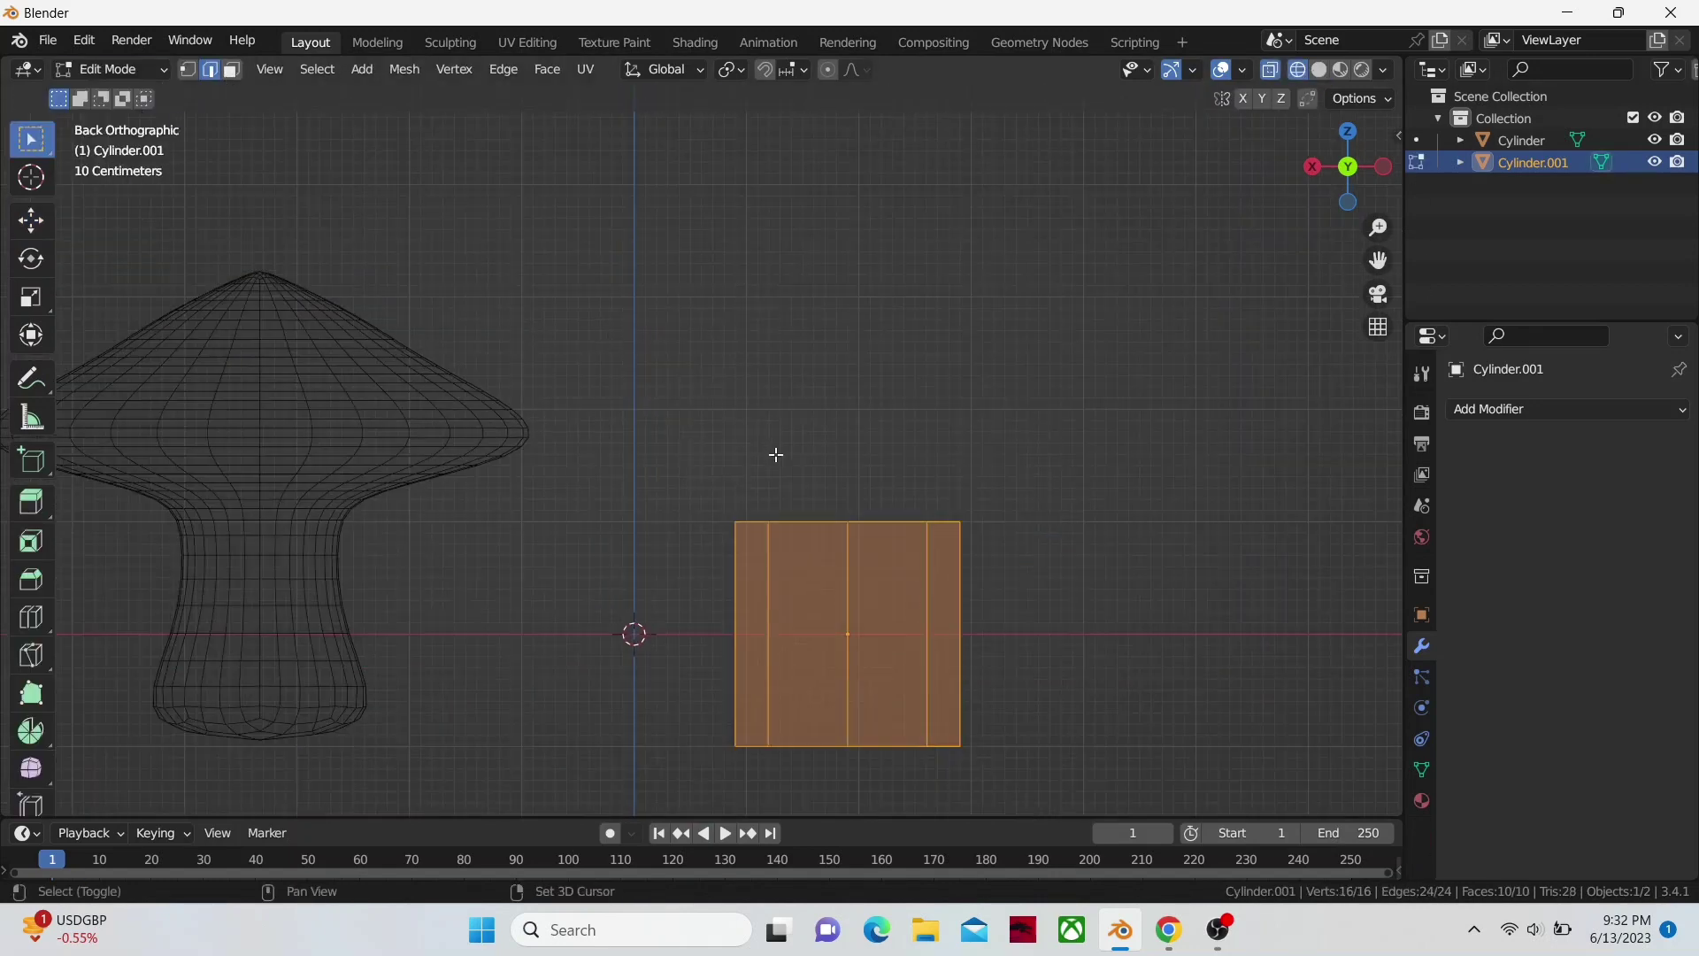
pyautogui.keyDown('shift'); pyautogui.moveTo(967, 501); pyautogui.dragTo(896, 469, button='middle'); pyautogui.keyUp('shift')
pyautogui.moveTo(982, 517); pyautogui.dragTo(595, 433)
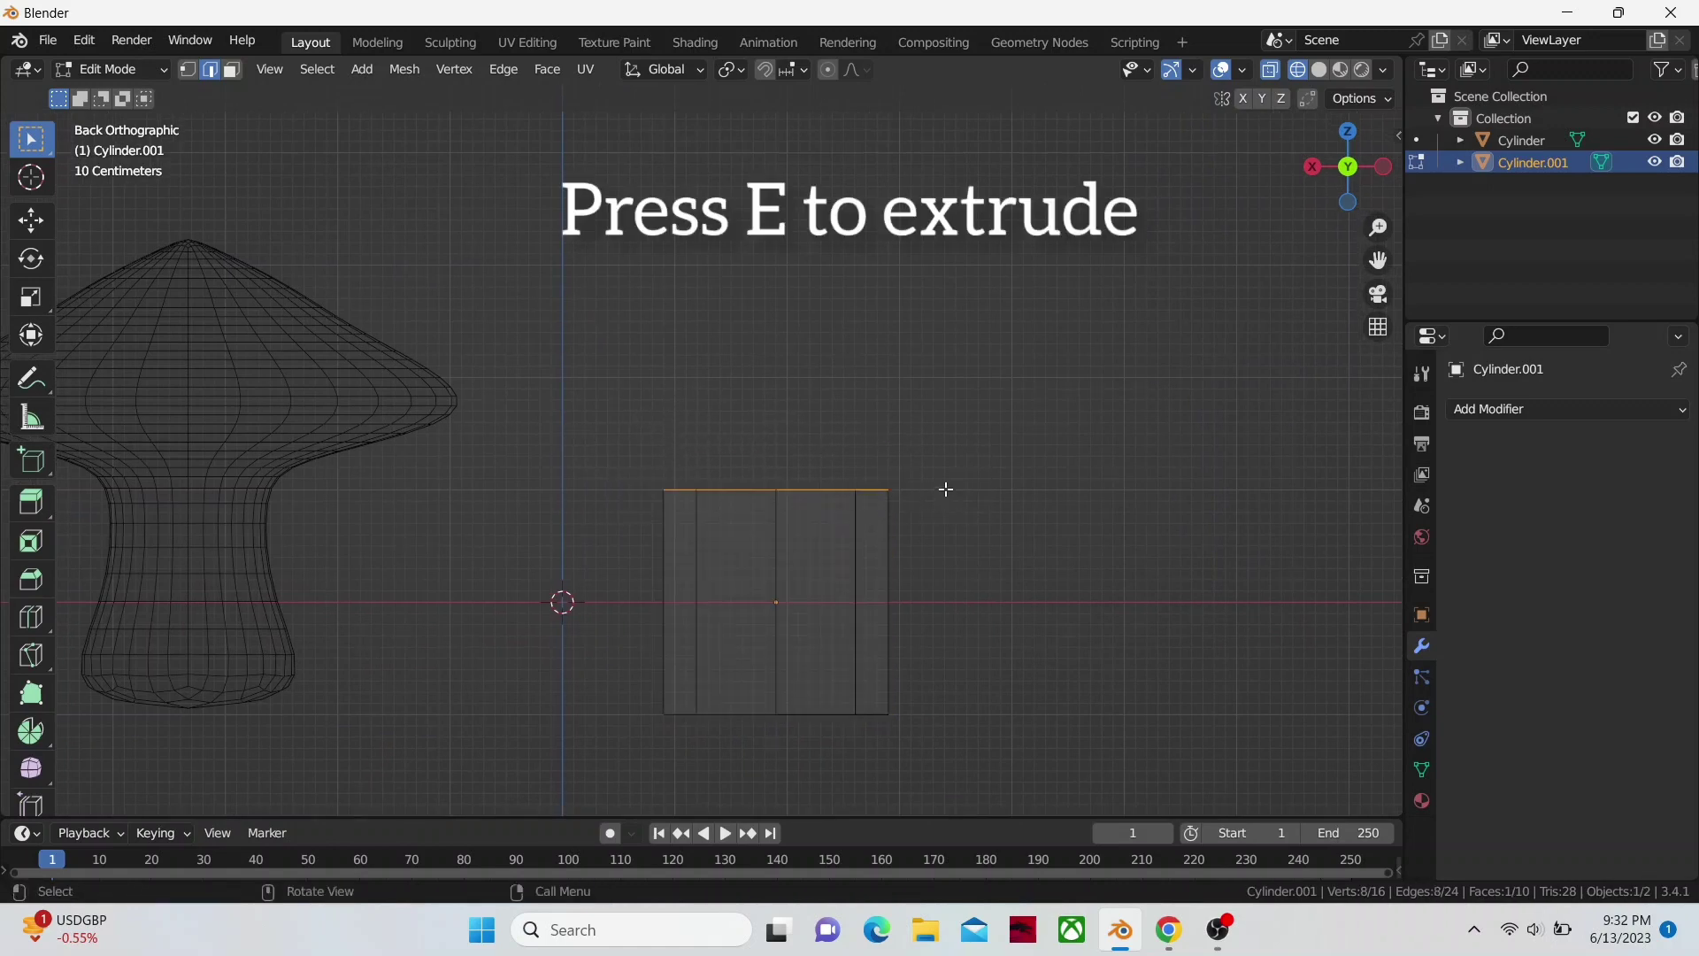
pyautogui.press('e')
pyautogui.click(947, 449)
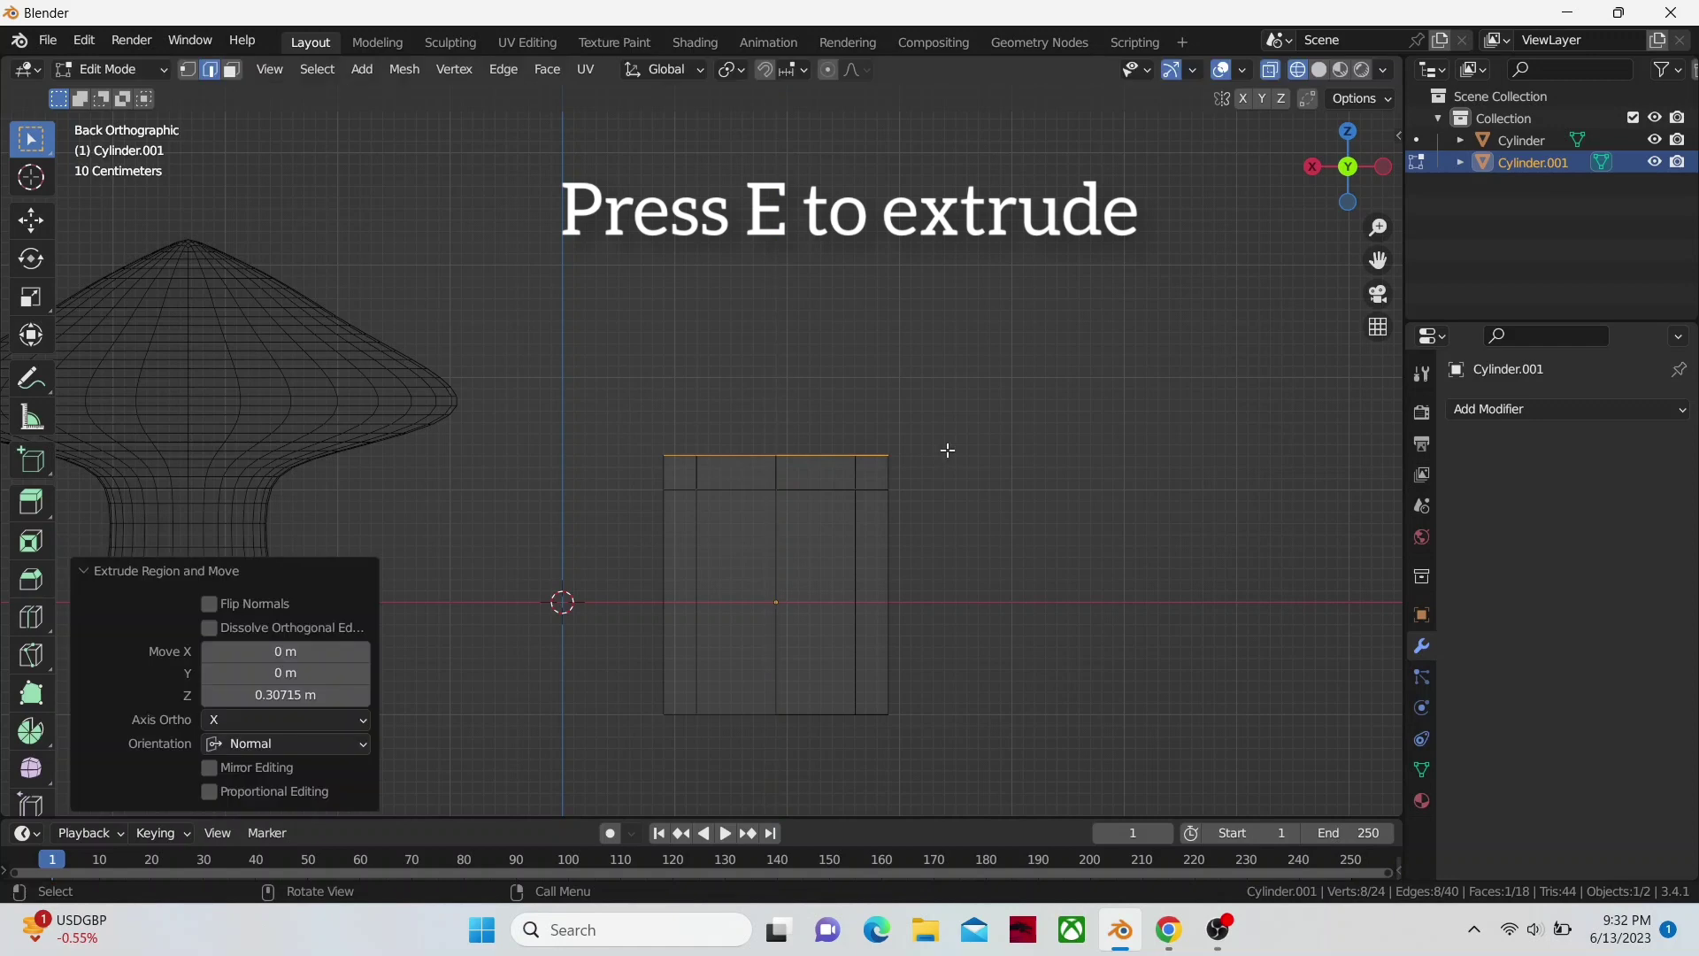
pyautogui.press('e')
pyautogui.click(945, 419)
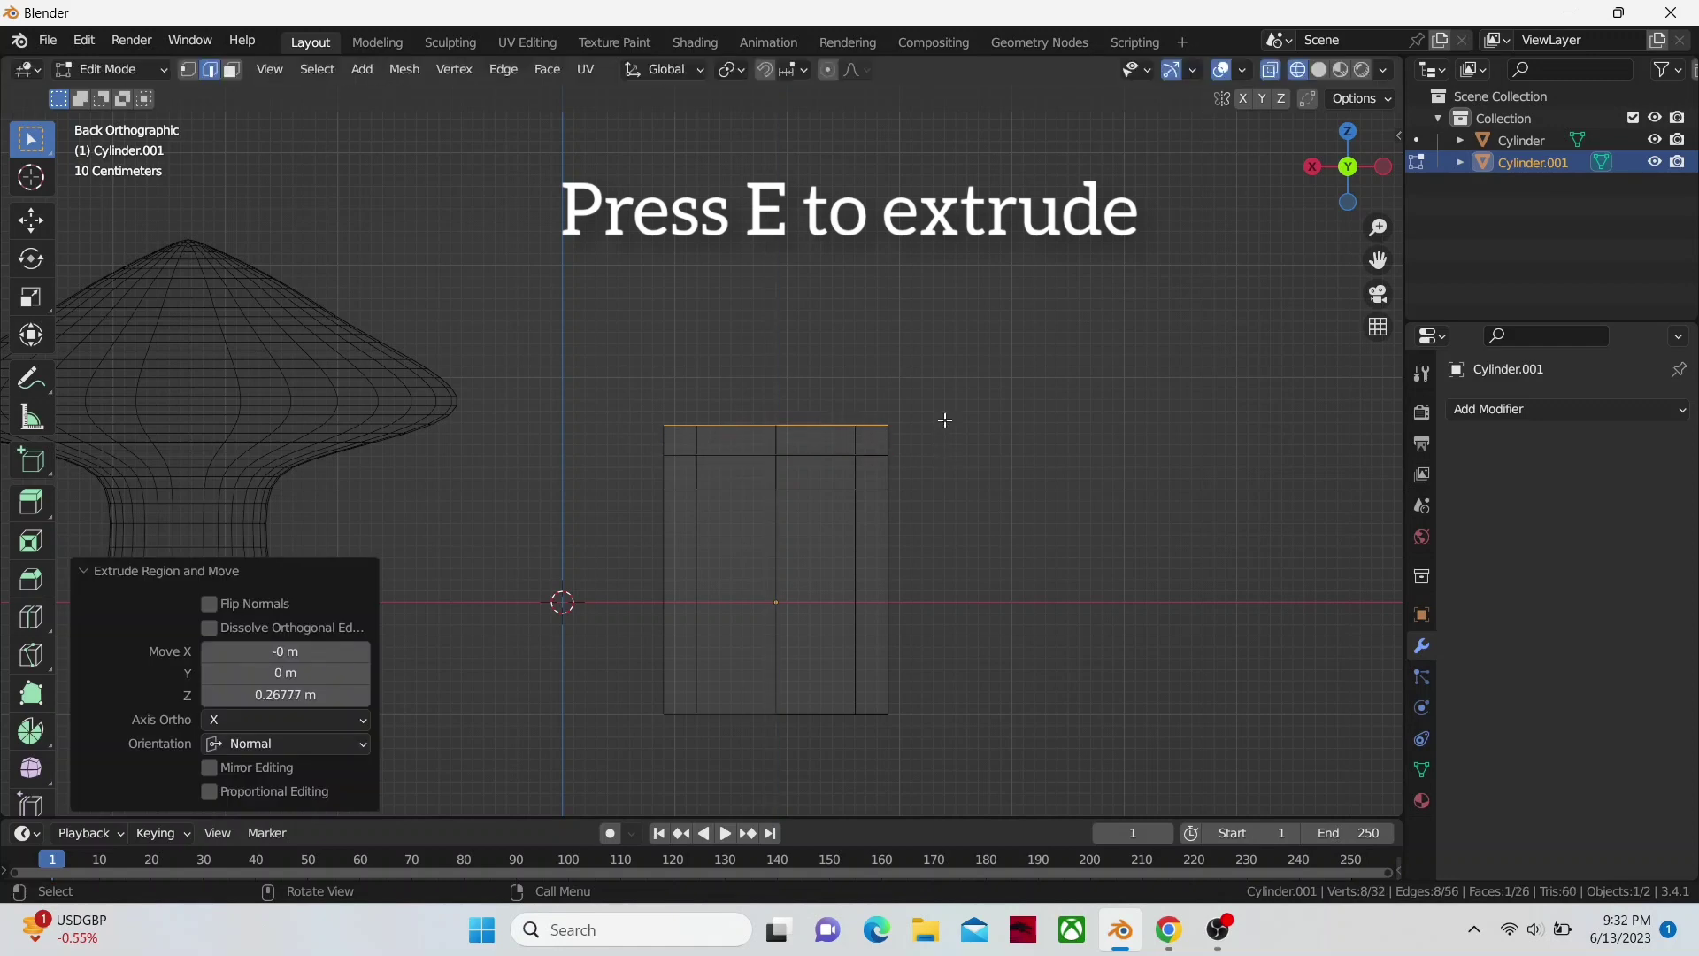
# - Scale the top face up to about 2.3 for the cap's underside and extrude it about 0.22 m as the rim
pyautogui.press('s')
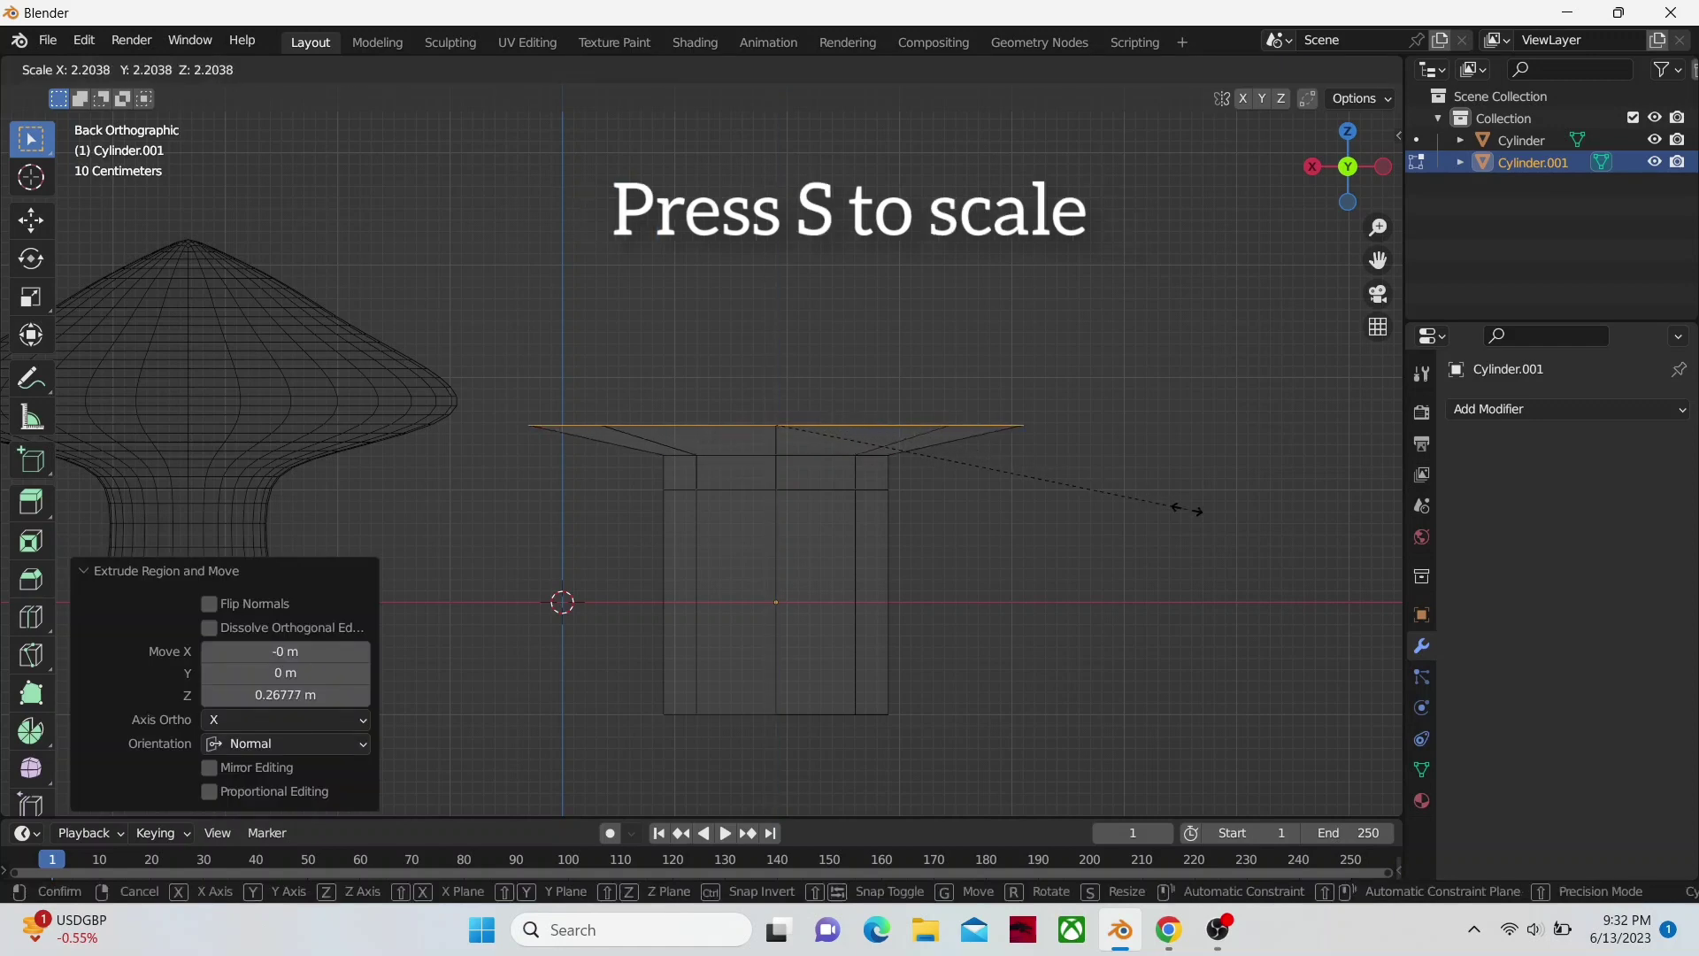
pyautogui.click(1206, 511)
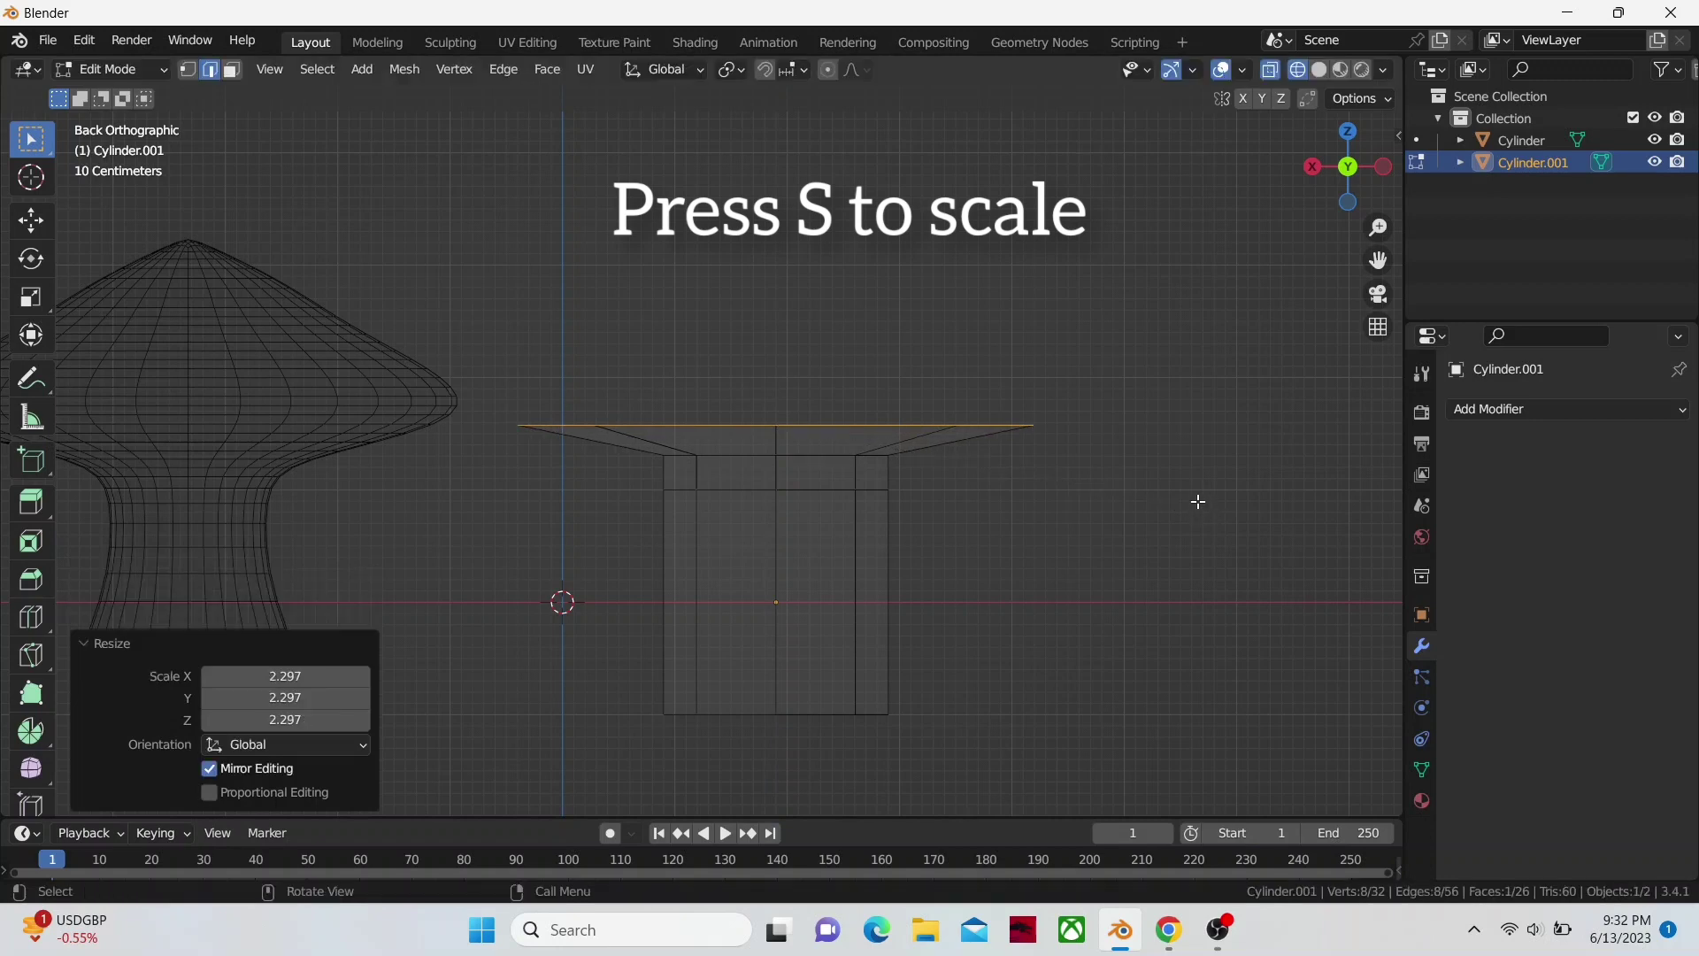
pyautogui.press('e')
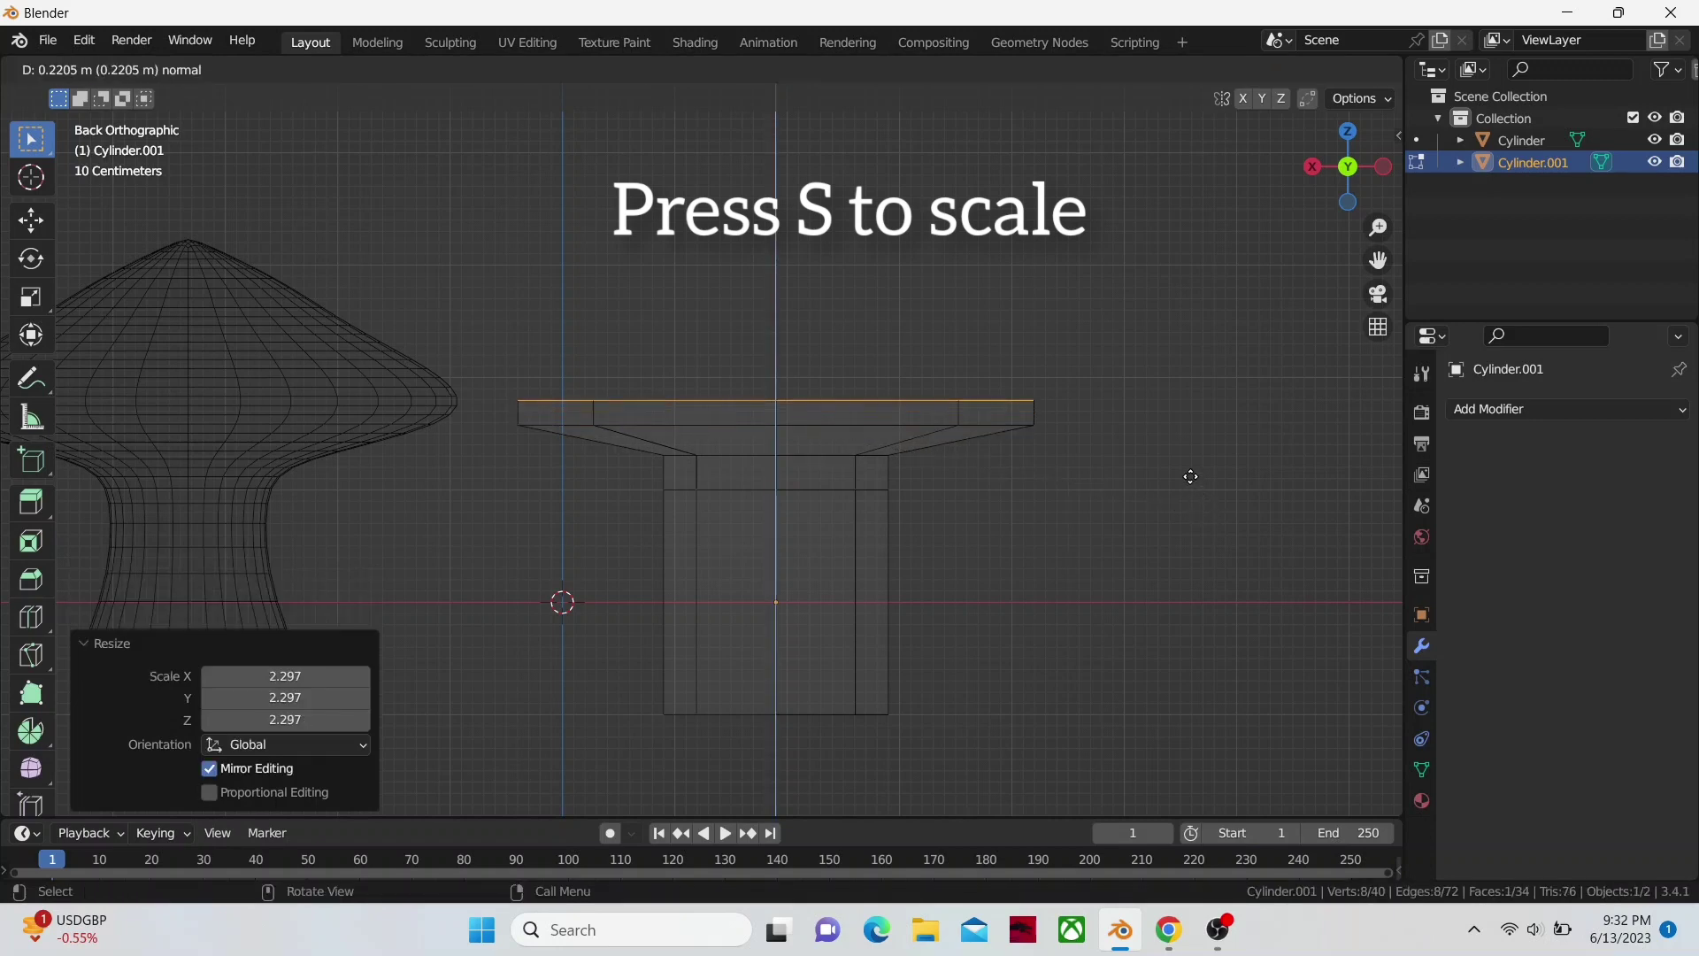
pyautogui.click(1191, 477)
# - Add two tapering cap tiers: extrude the top face about 0.35 m scaled to 0.84, and about 0.28 m scaled to 0.71
pyautogui.press('e')
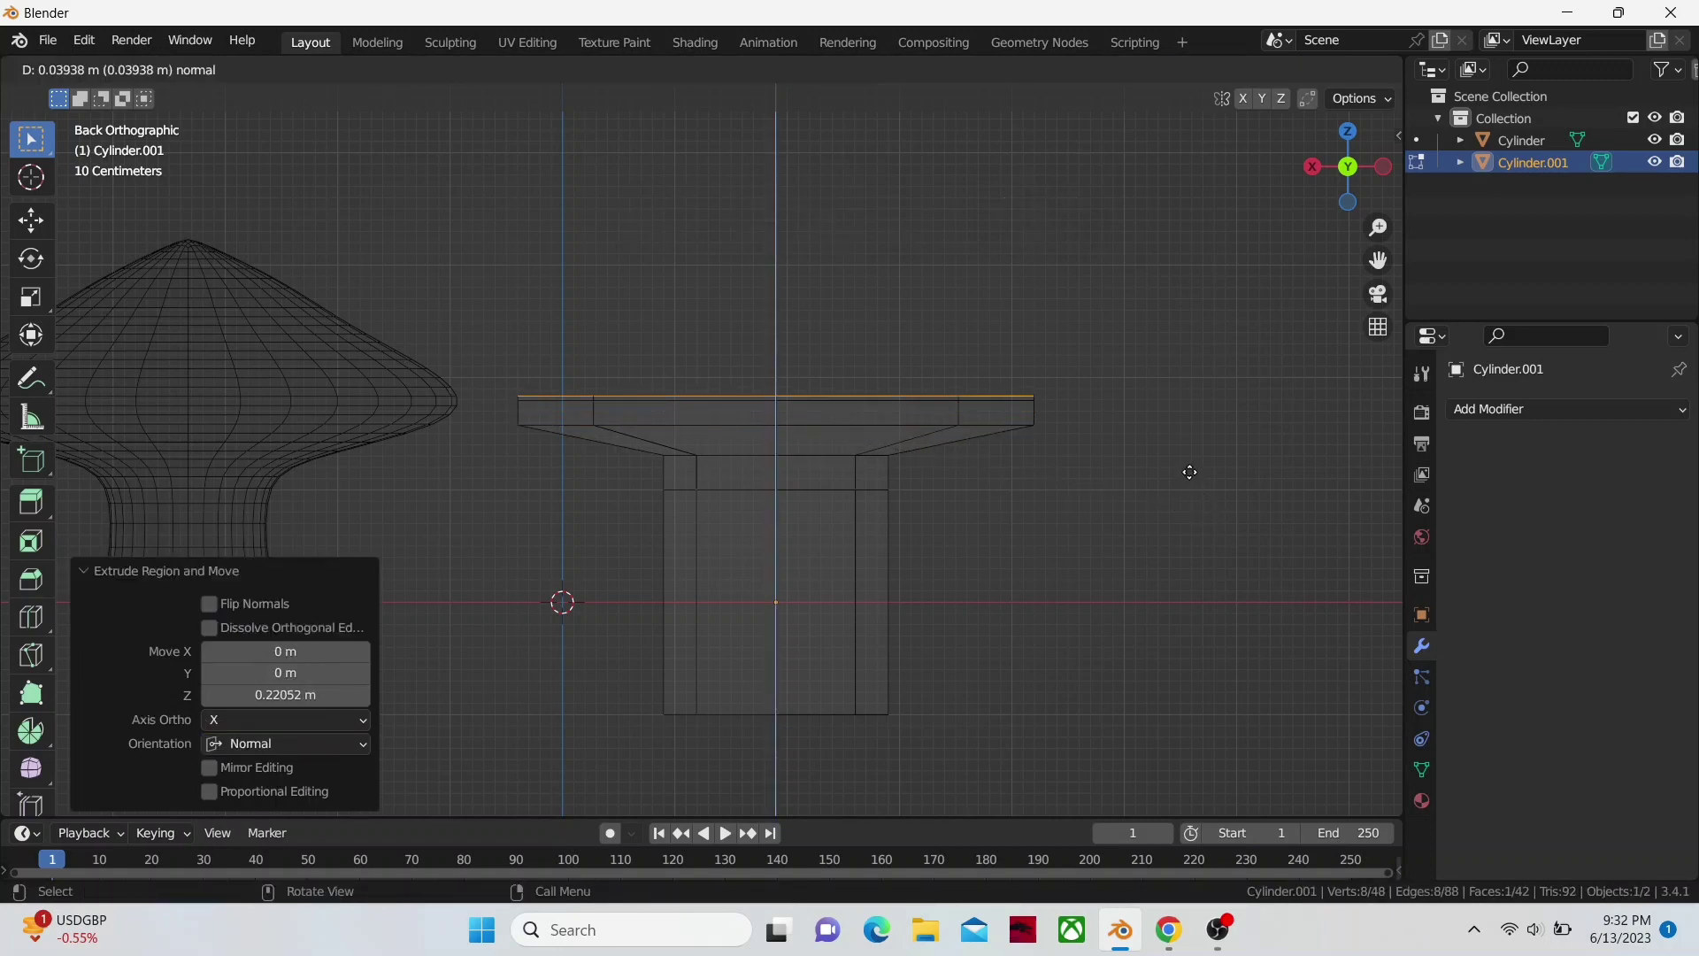
pyautogui.click(1185, 443)
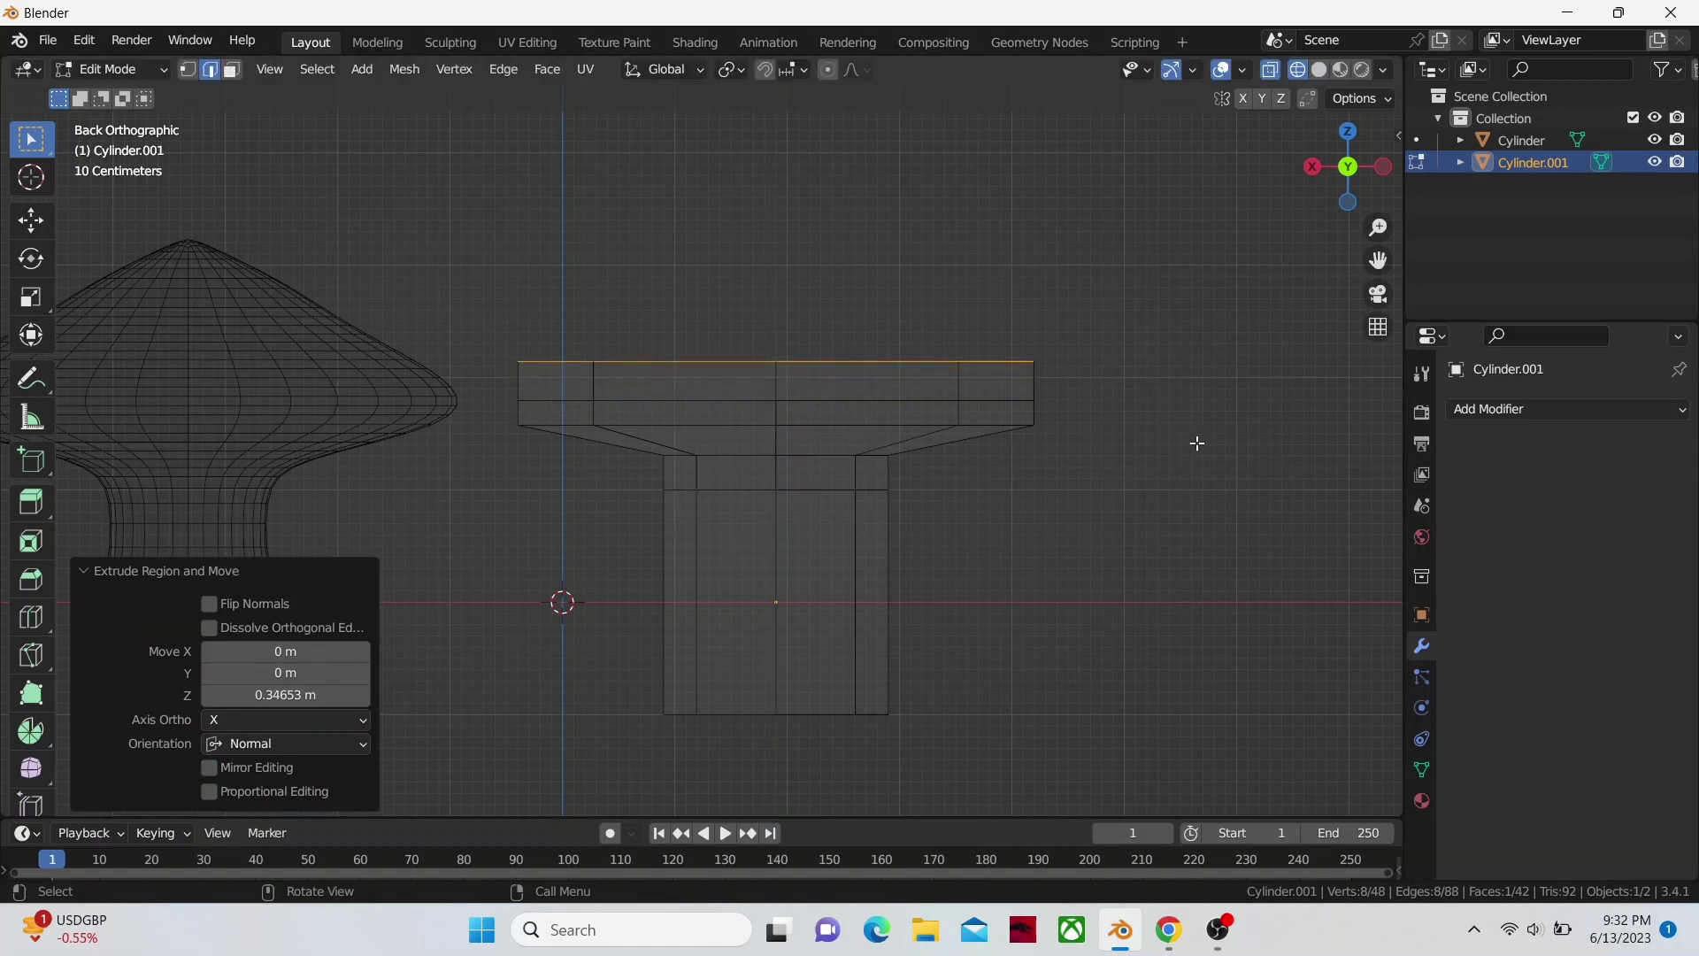
pyautogui.press('s')
pyautogui.click(1167, 439)
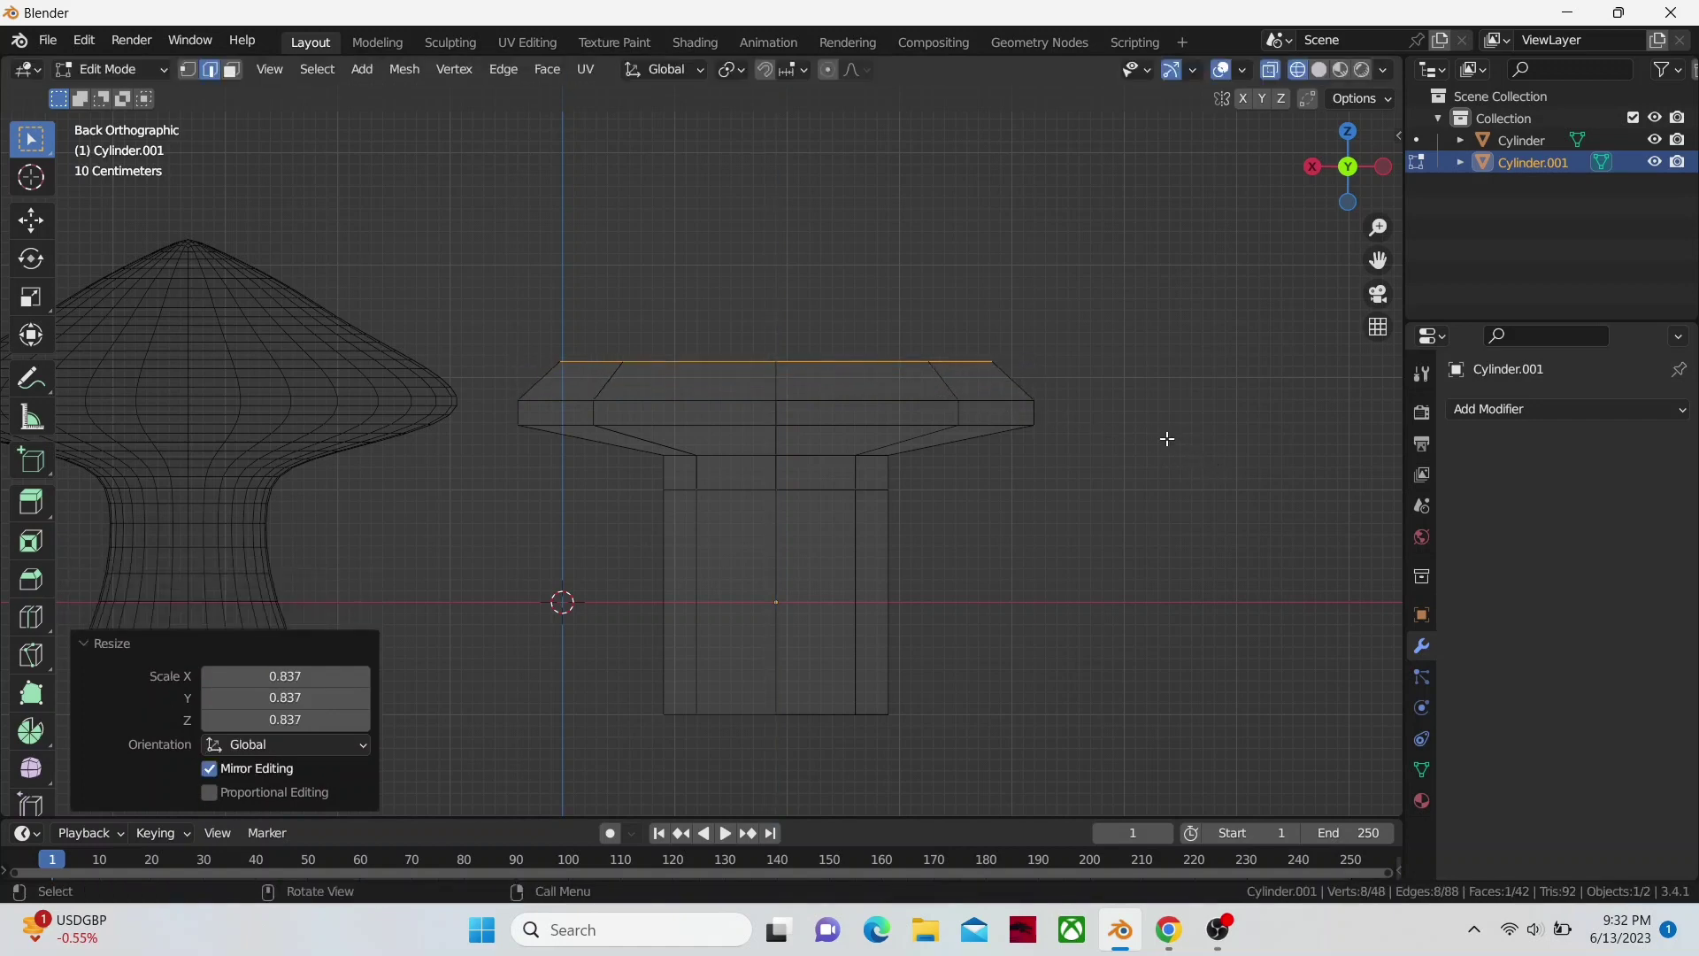
pyautogui.press('e')
pyautogui.click(1163, 407)
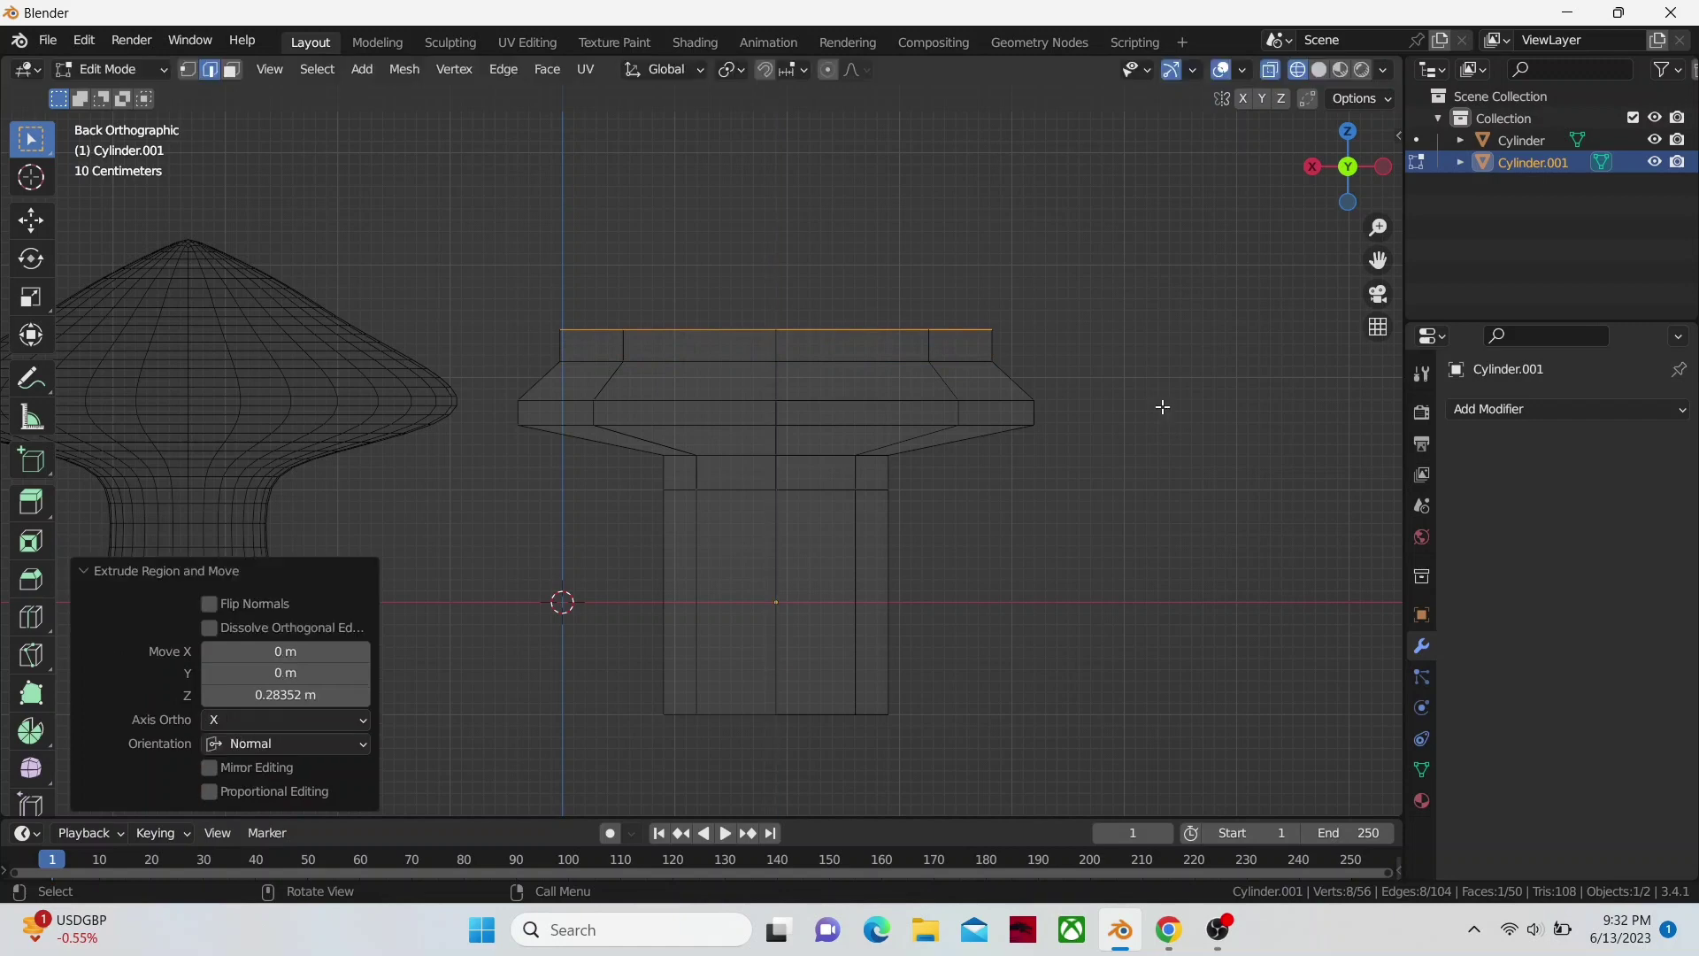
pyautogui.press('s')
pyautogui.click(1109, 409)
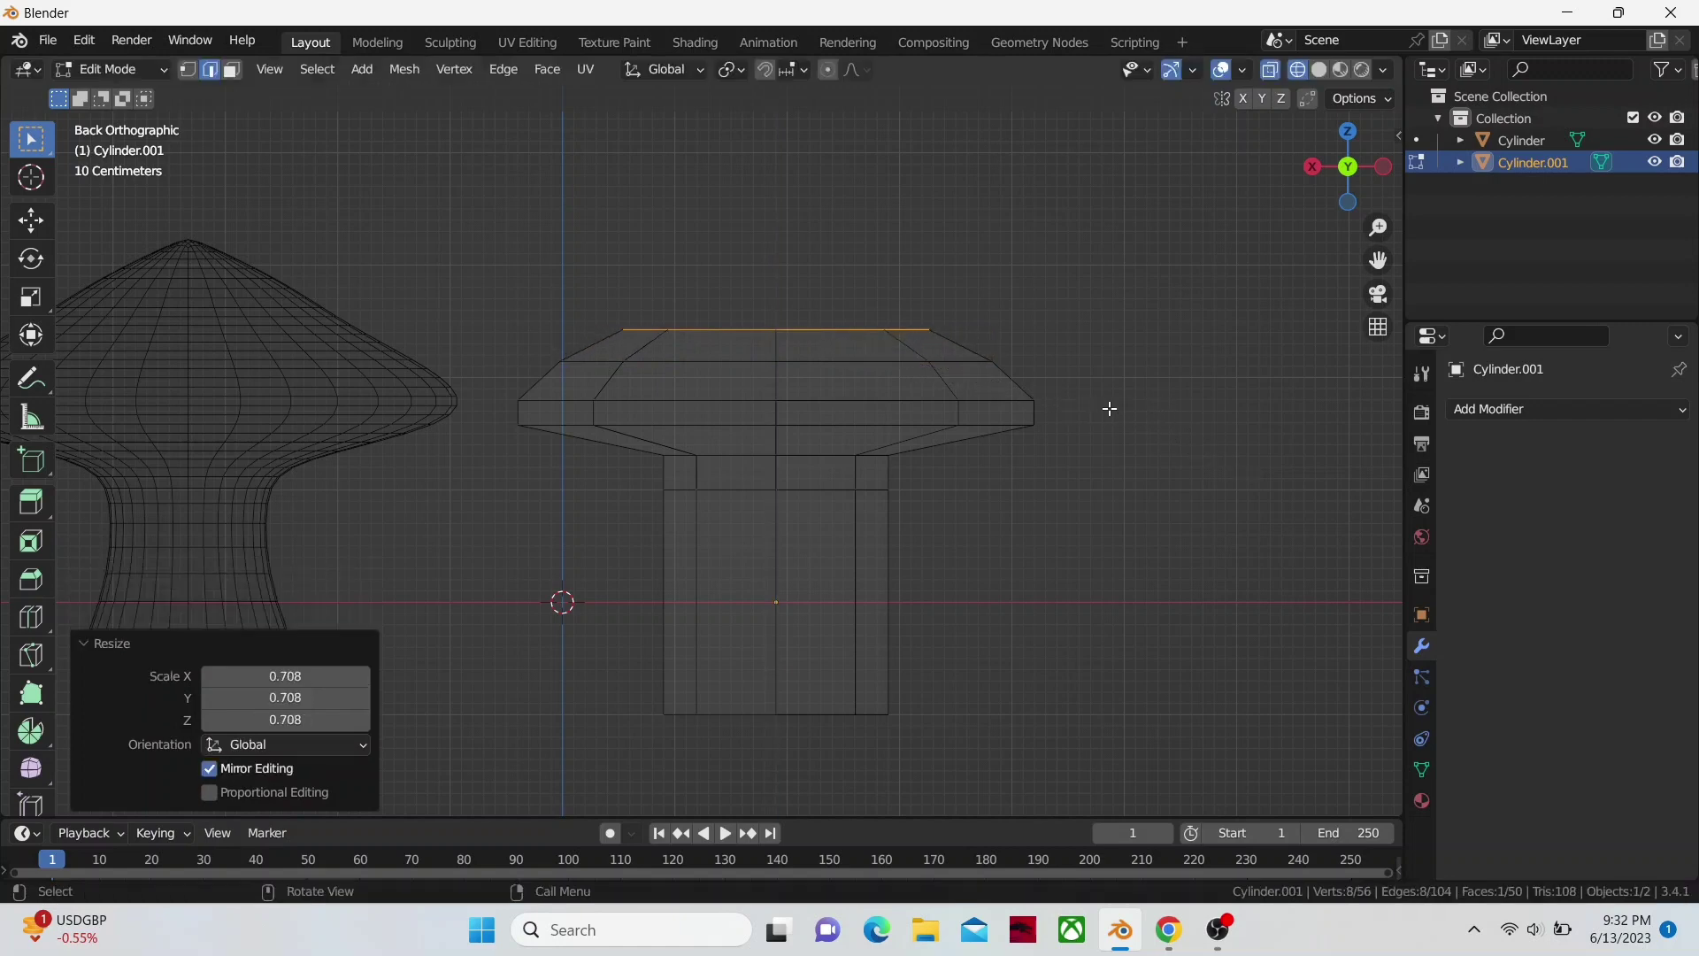
# - Close the cap with two more tiers: extrude about 0.24 m scaled to 0.62, and about 0.25 m scaled to 0.06 as the tip
pyautogui.press('e')
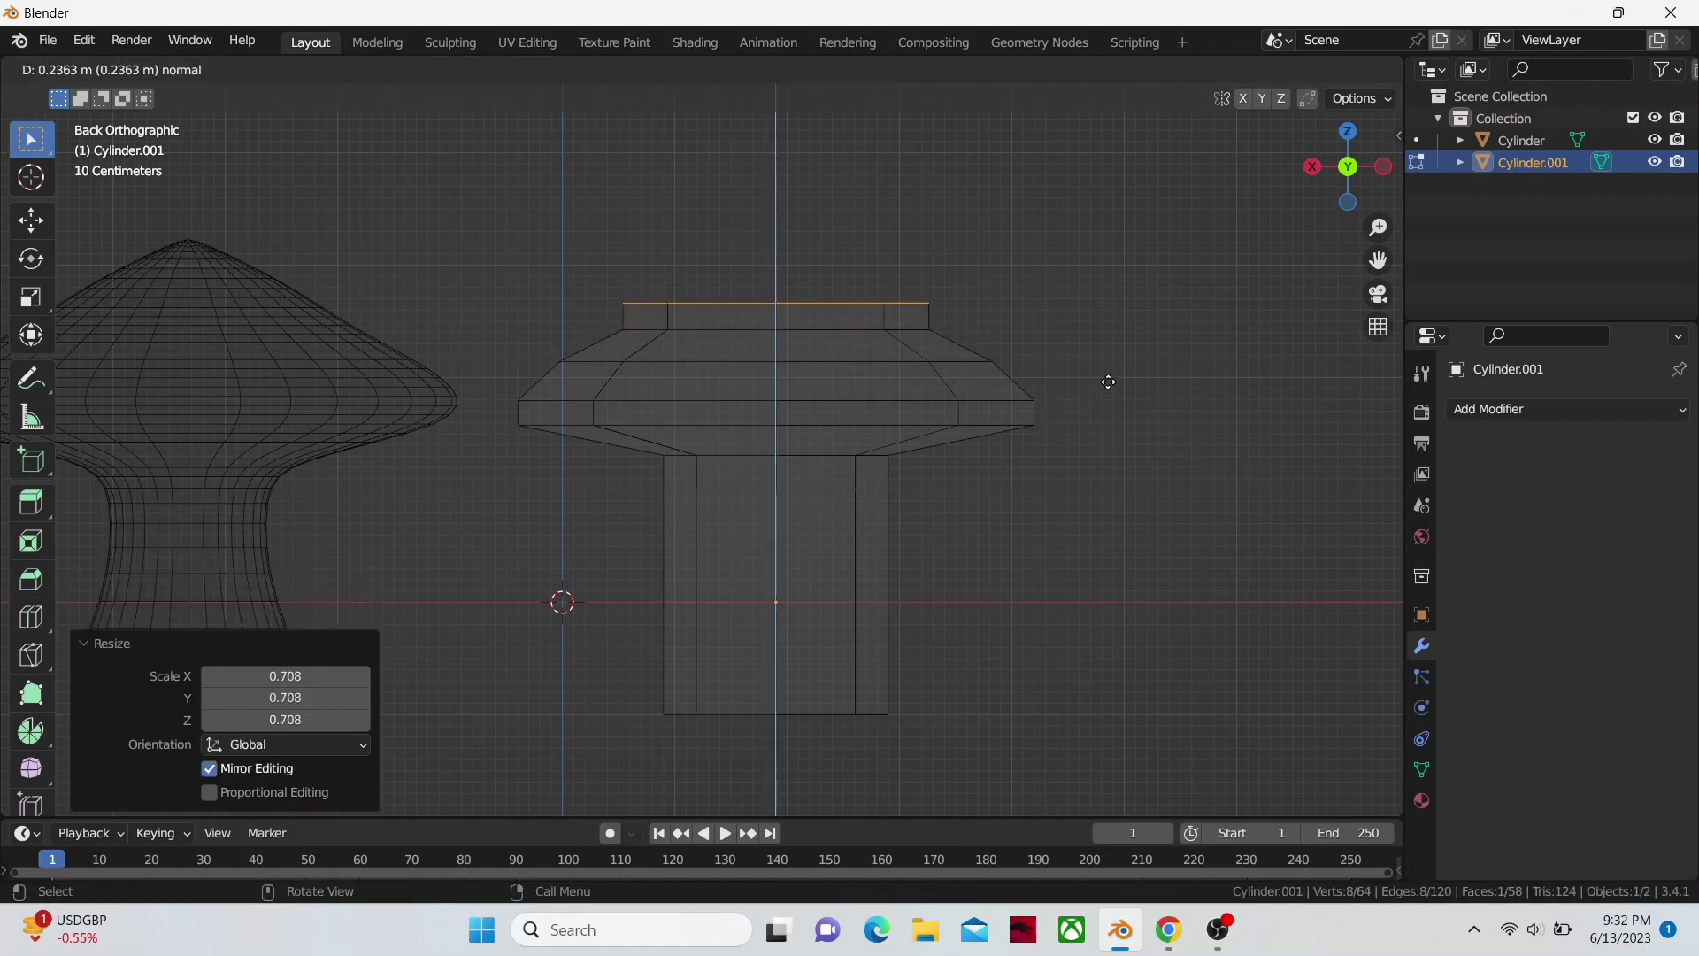
pyautogui.click(1110, 382)
pyautogui.press('s')
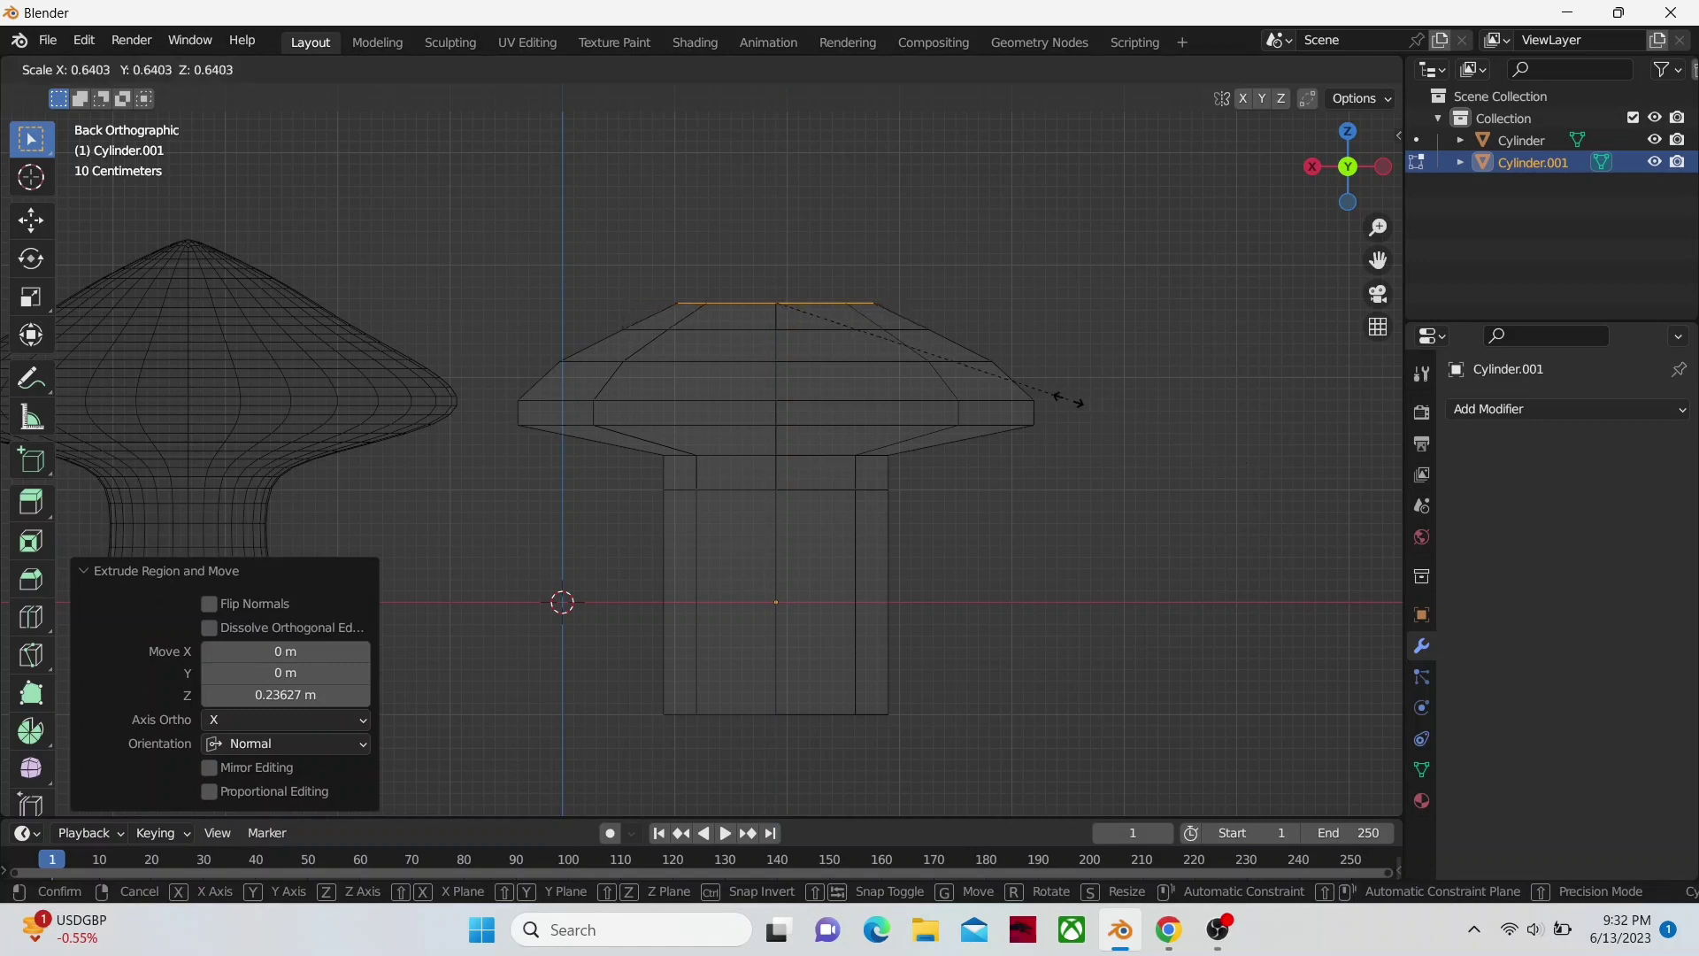
pyautogui.click(1060, 397)
pyautogui.press('e')
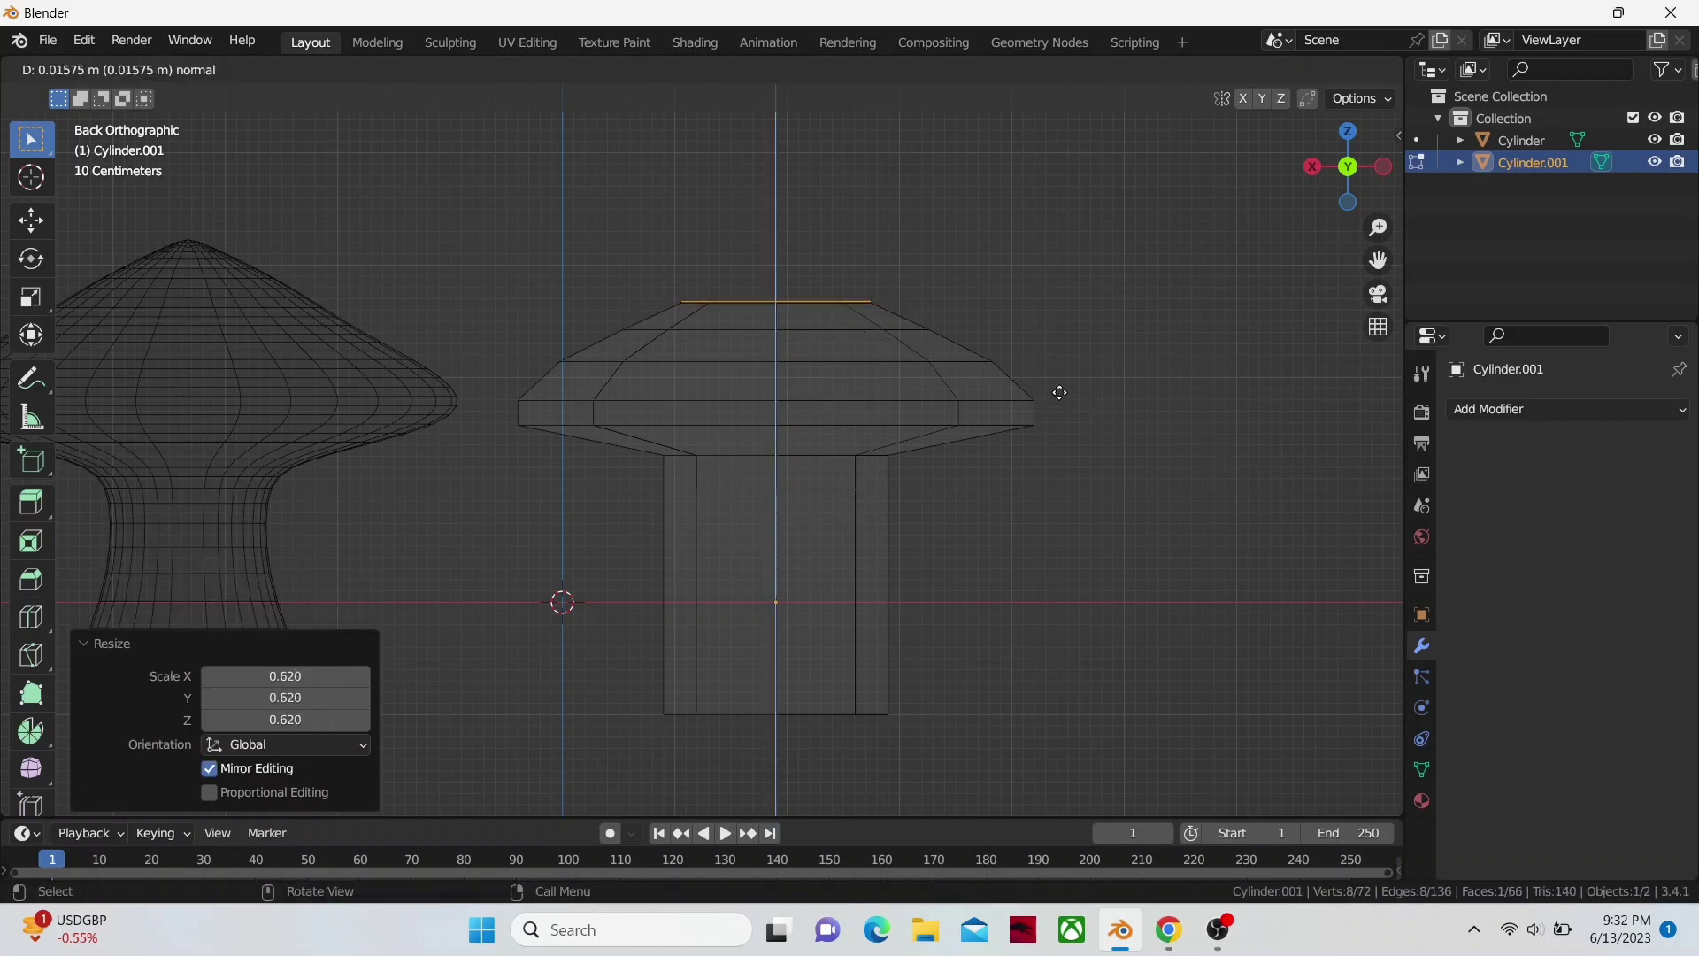
pyautogui.click(1059, 368)
pyautogui.press('s')
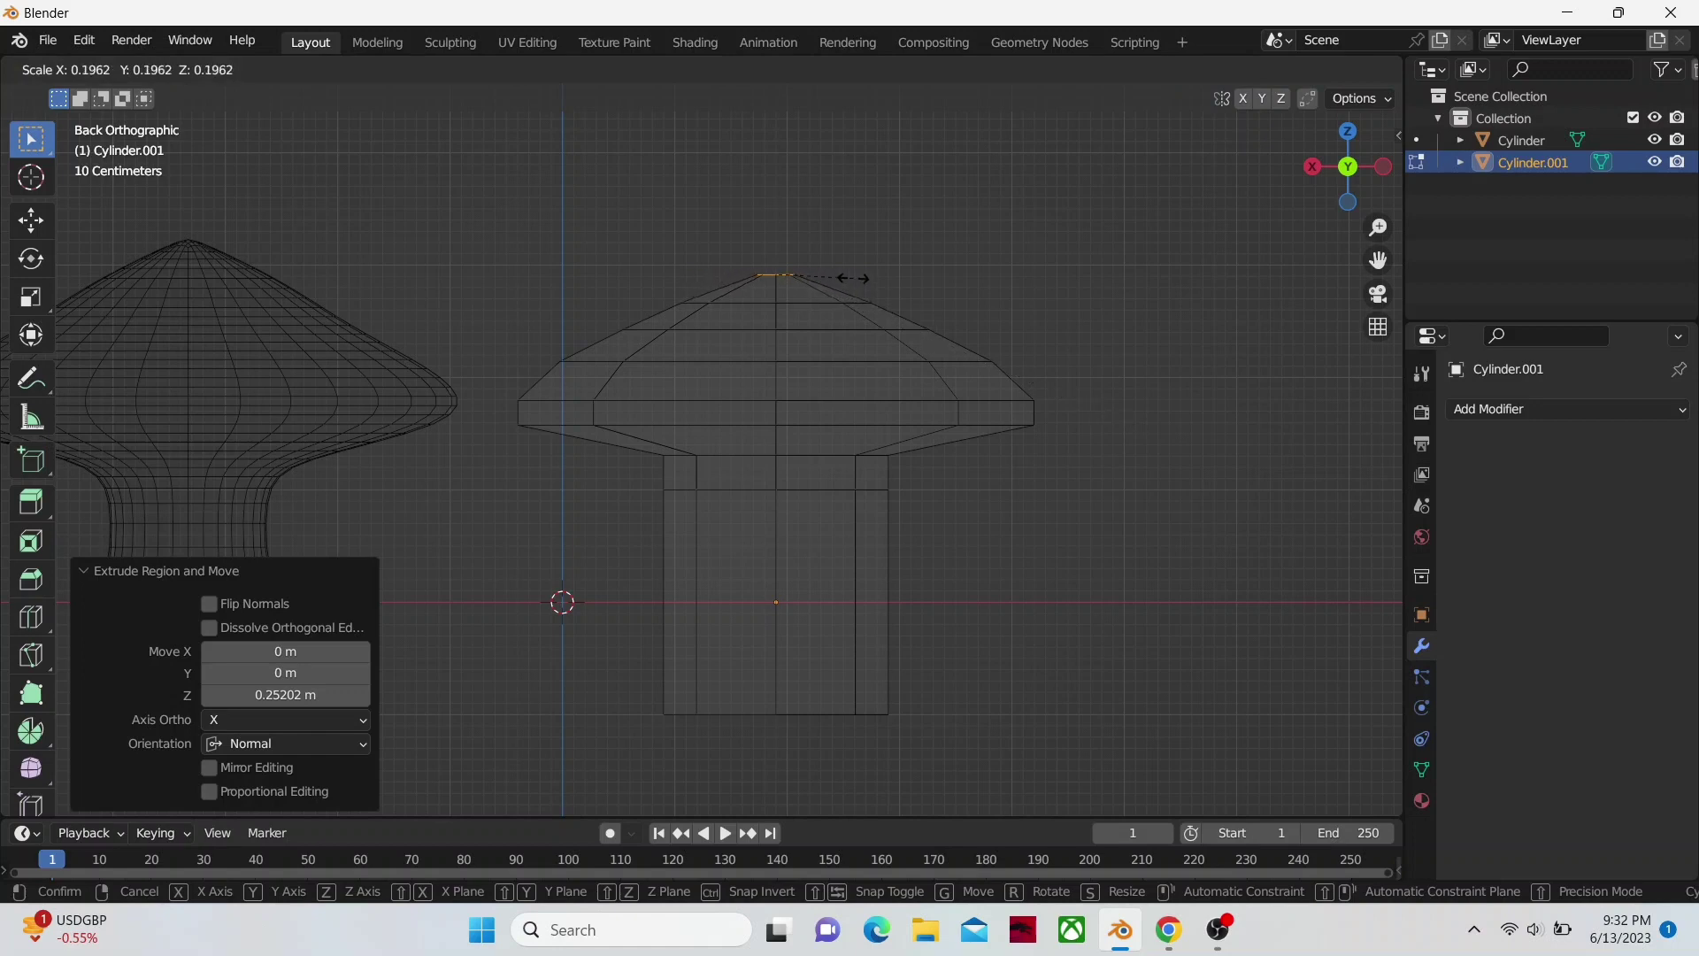
pyautogui.click(783, 272)
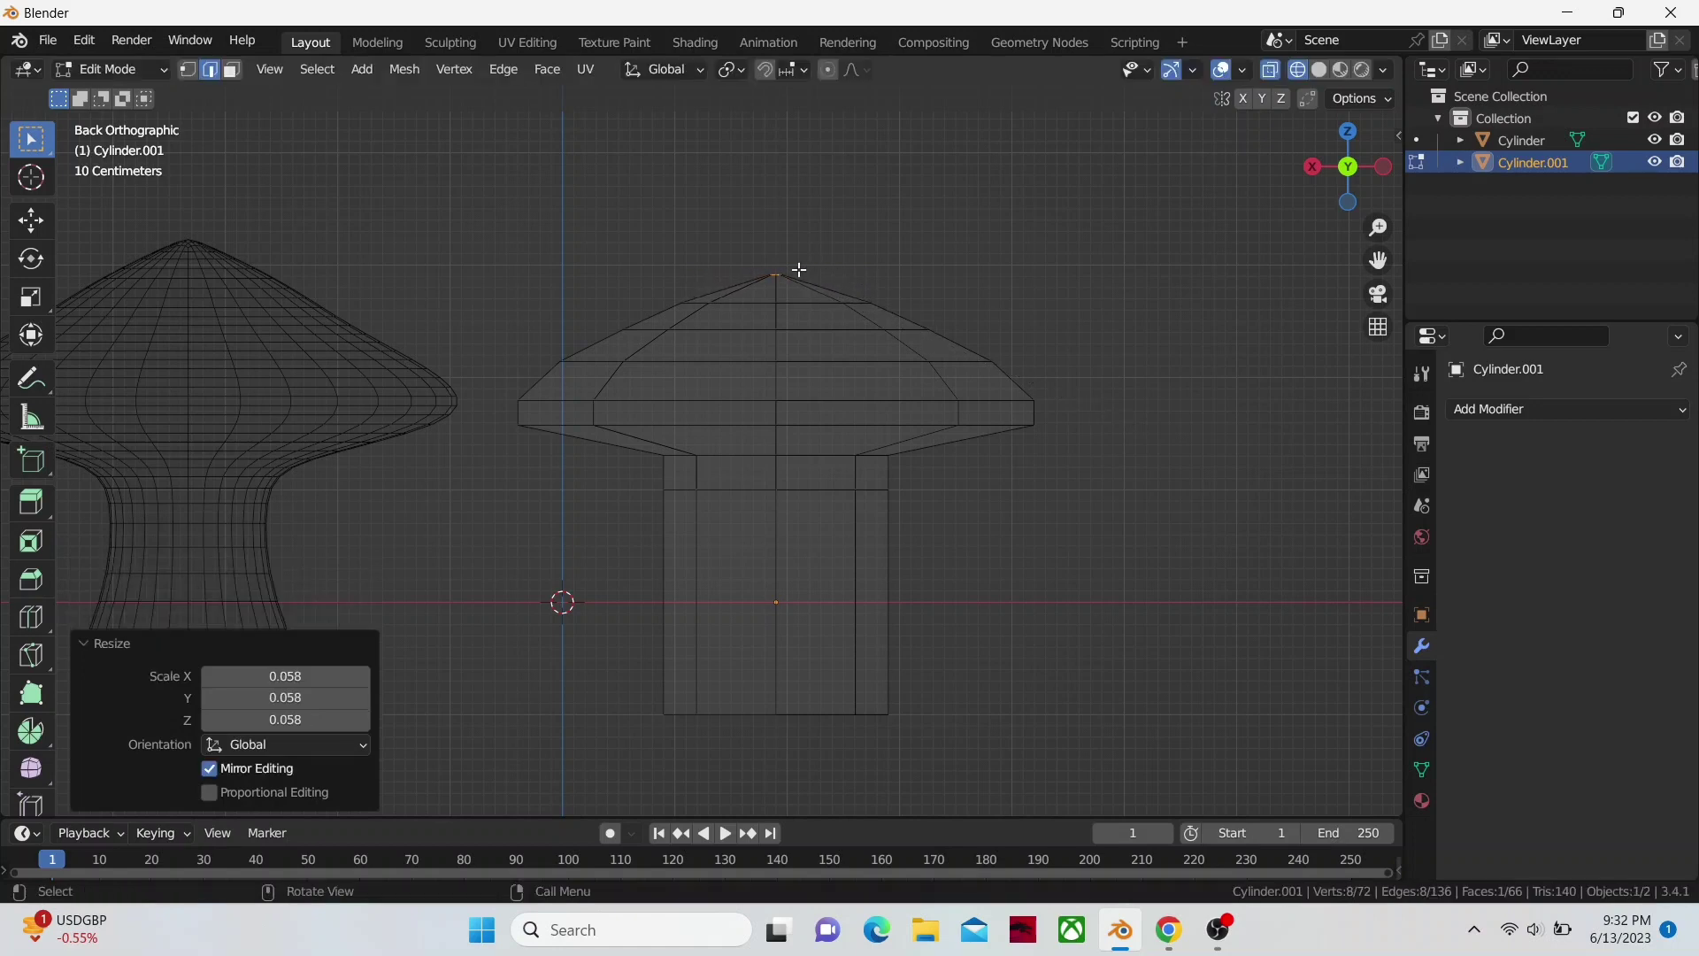
# - Select the lower stem faces and add one horizontal loop cut around the middle of the stem
pyautogui.scroll(-4, 846, 349)
pyautogui.scroll(2, 783, 587)
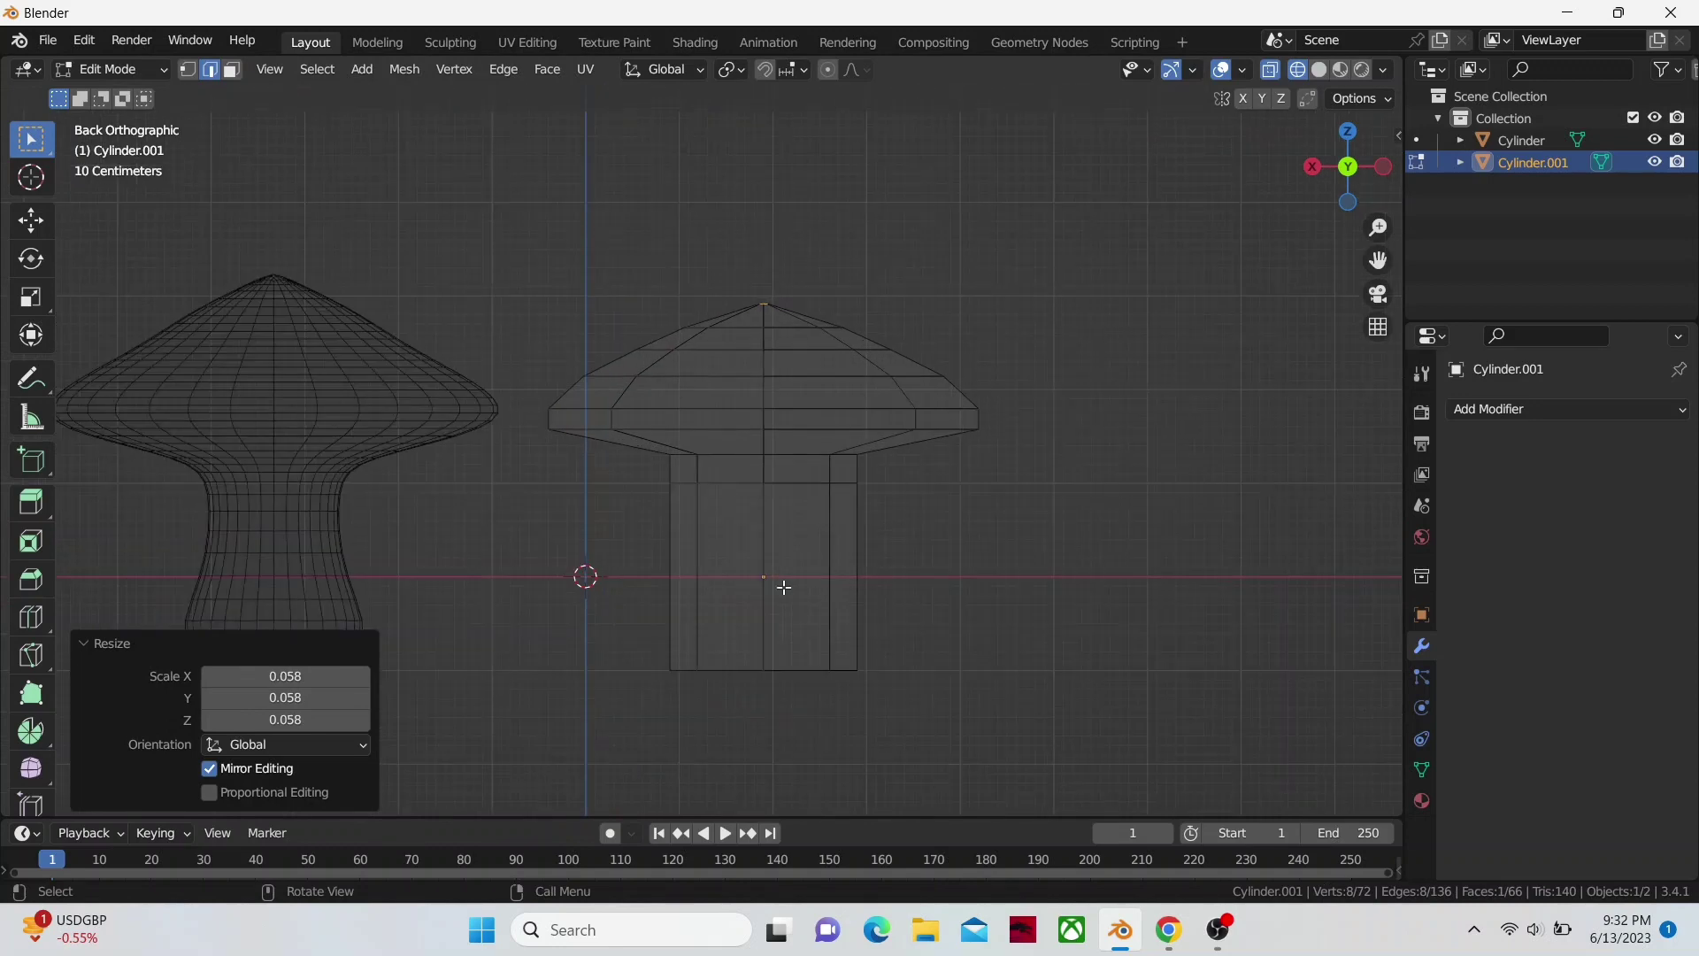
pyautogui.click(673, 603)
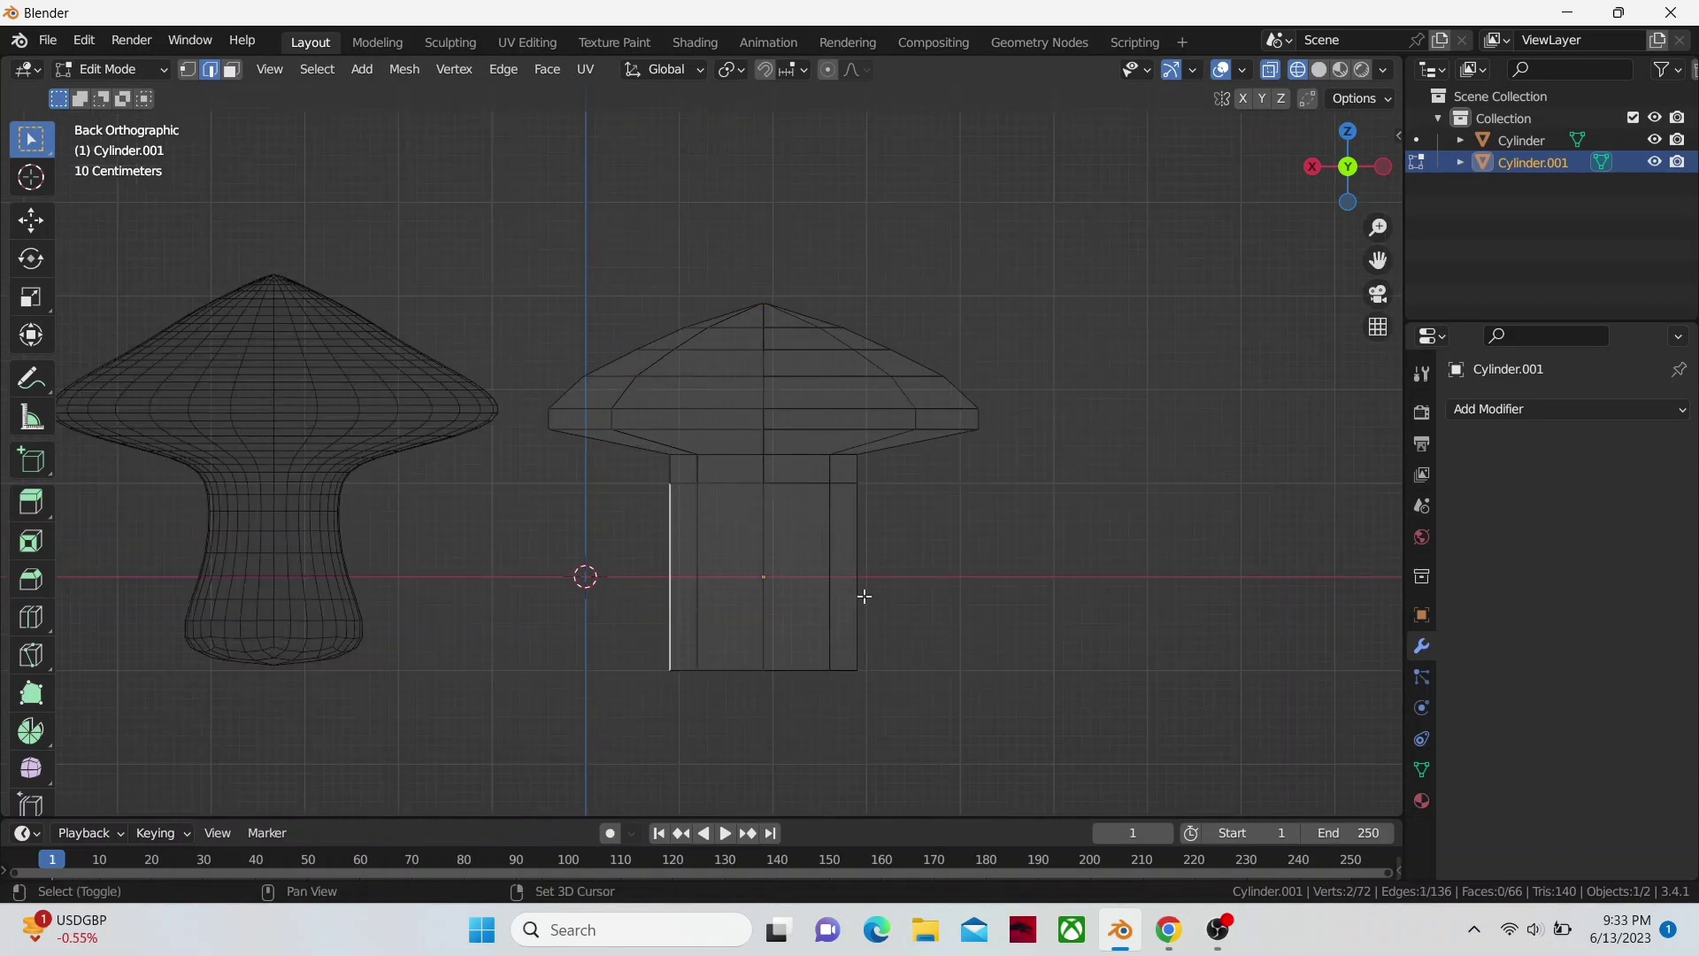
pyautogui.hotkey('ctrl', 'z')
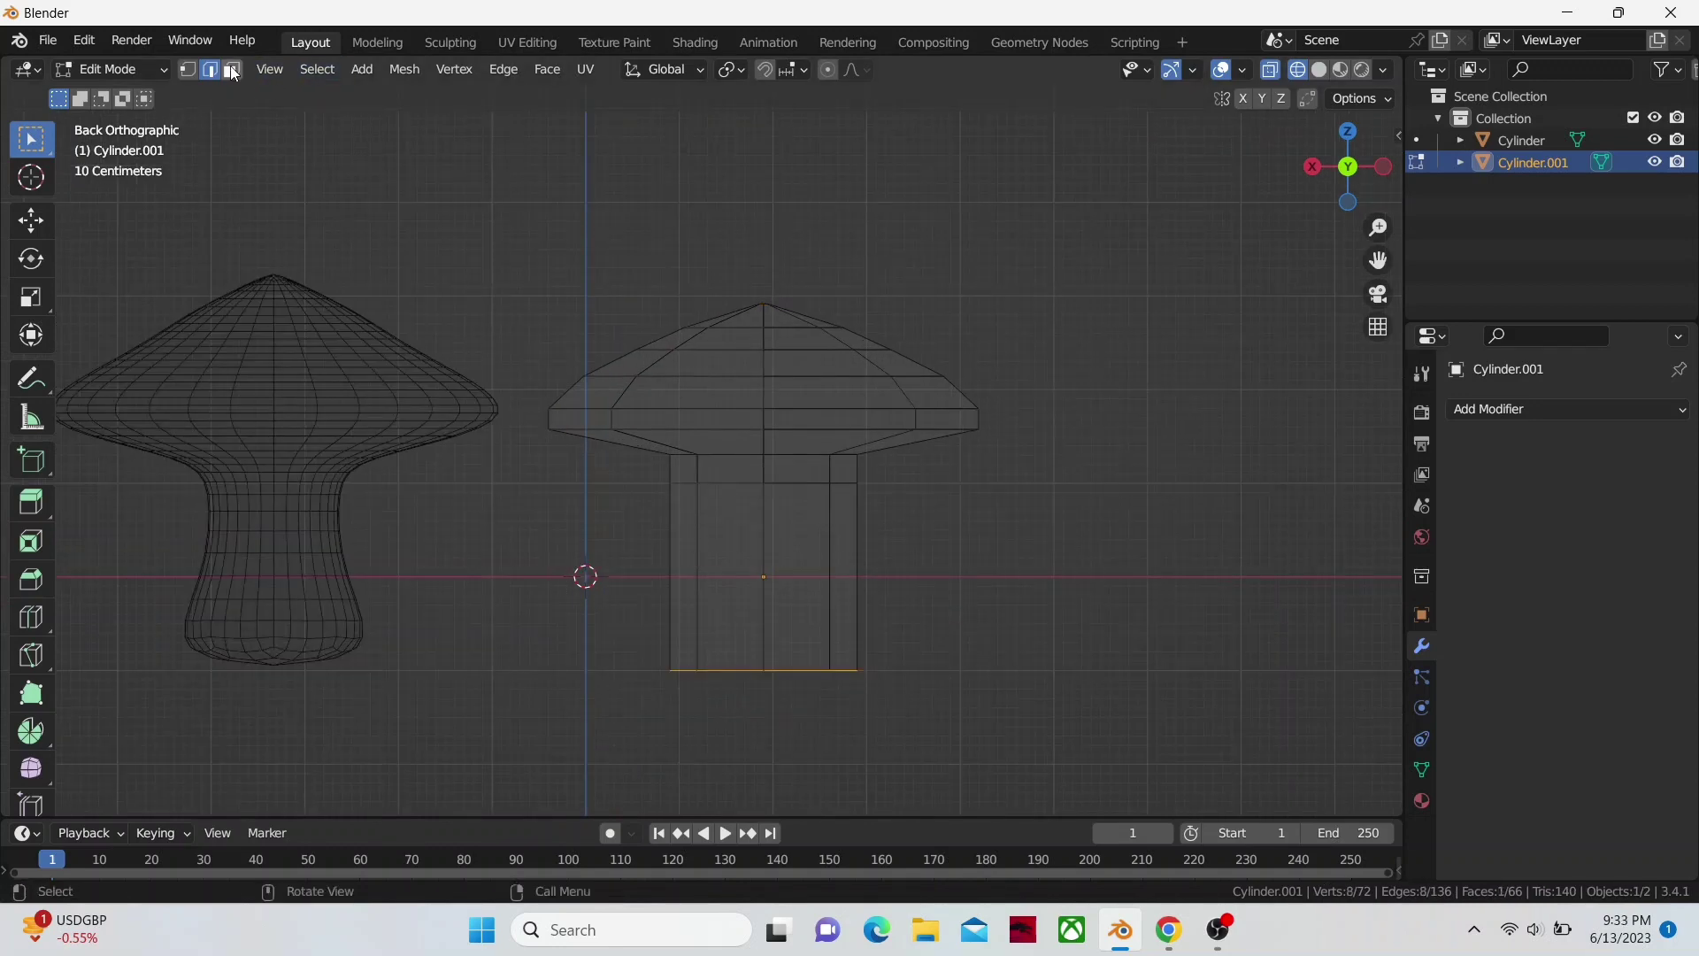
pyautogui.moveTo(982, 713); pyautogui.dragTo(614, 531)
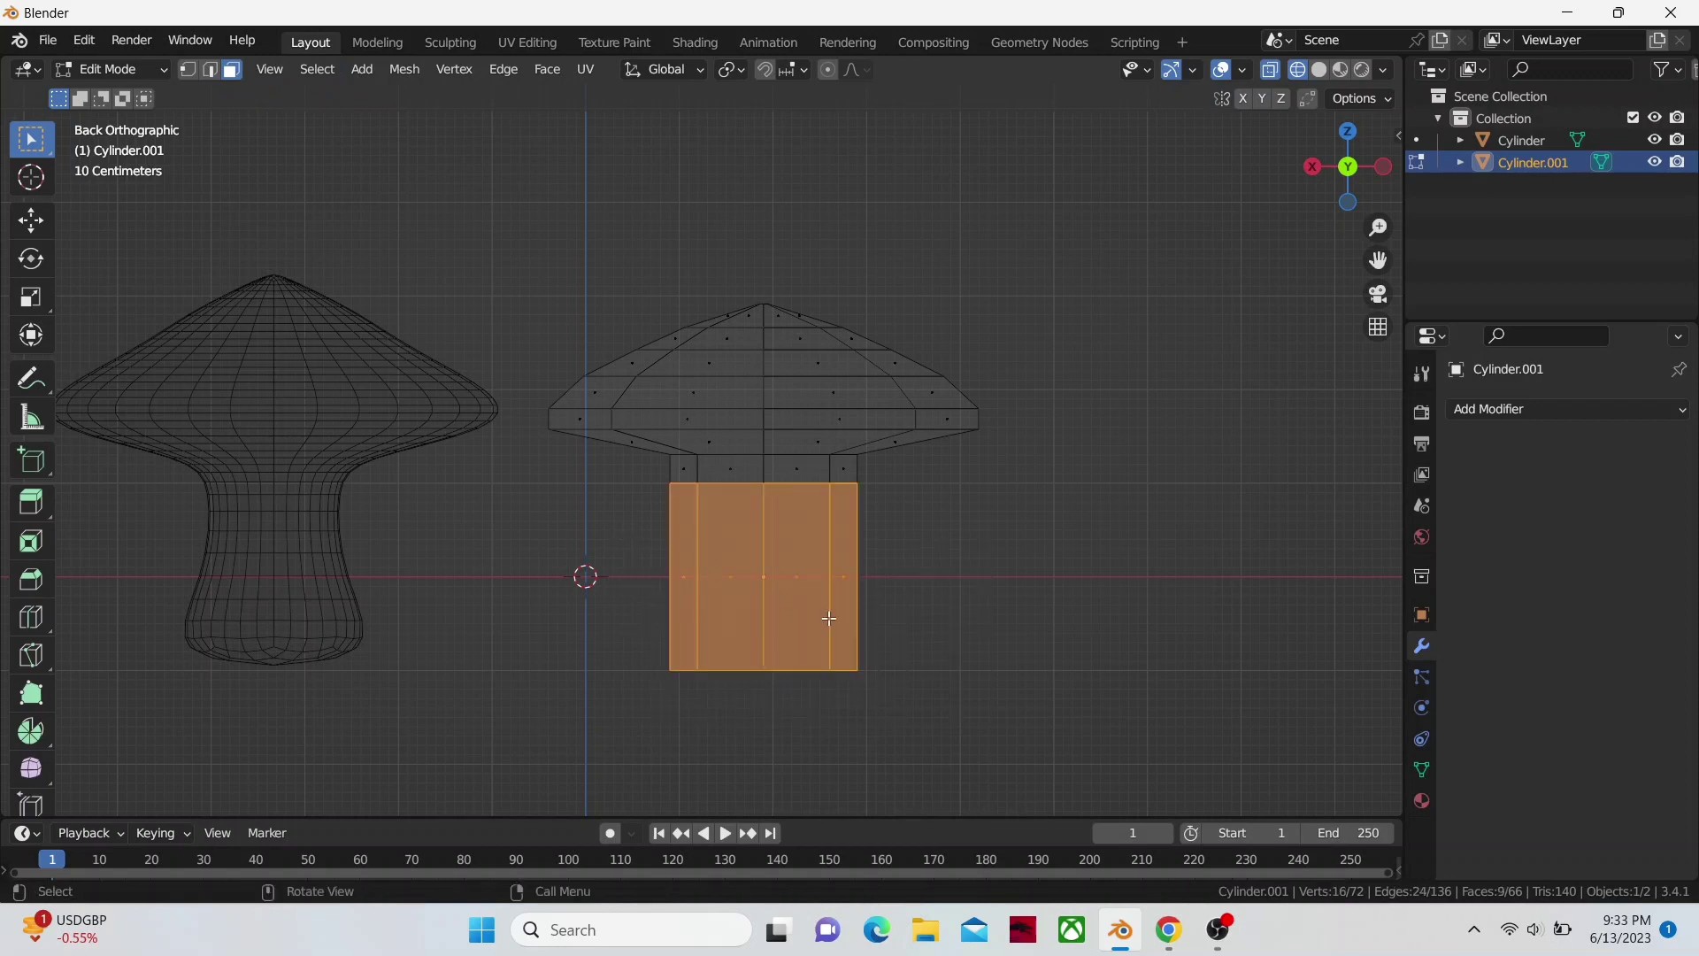
pyautogui.hotkey('ctrl', 'r')
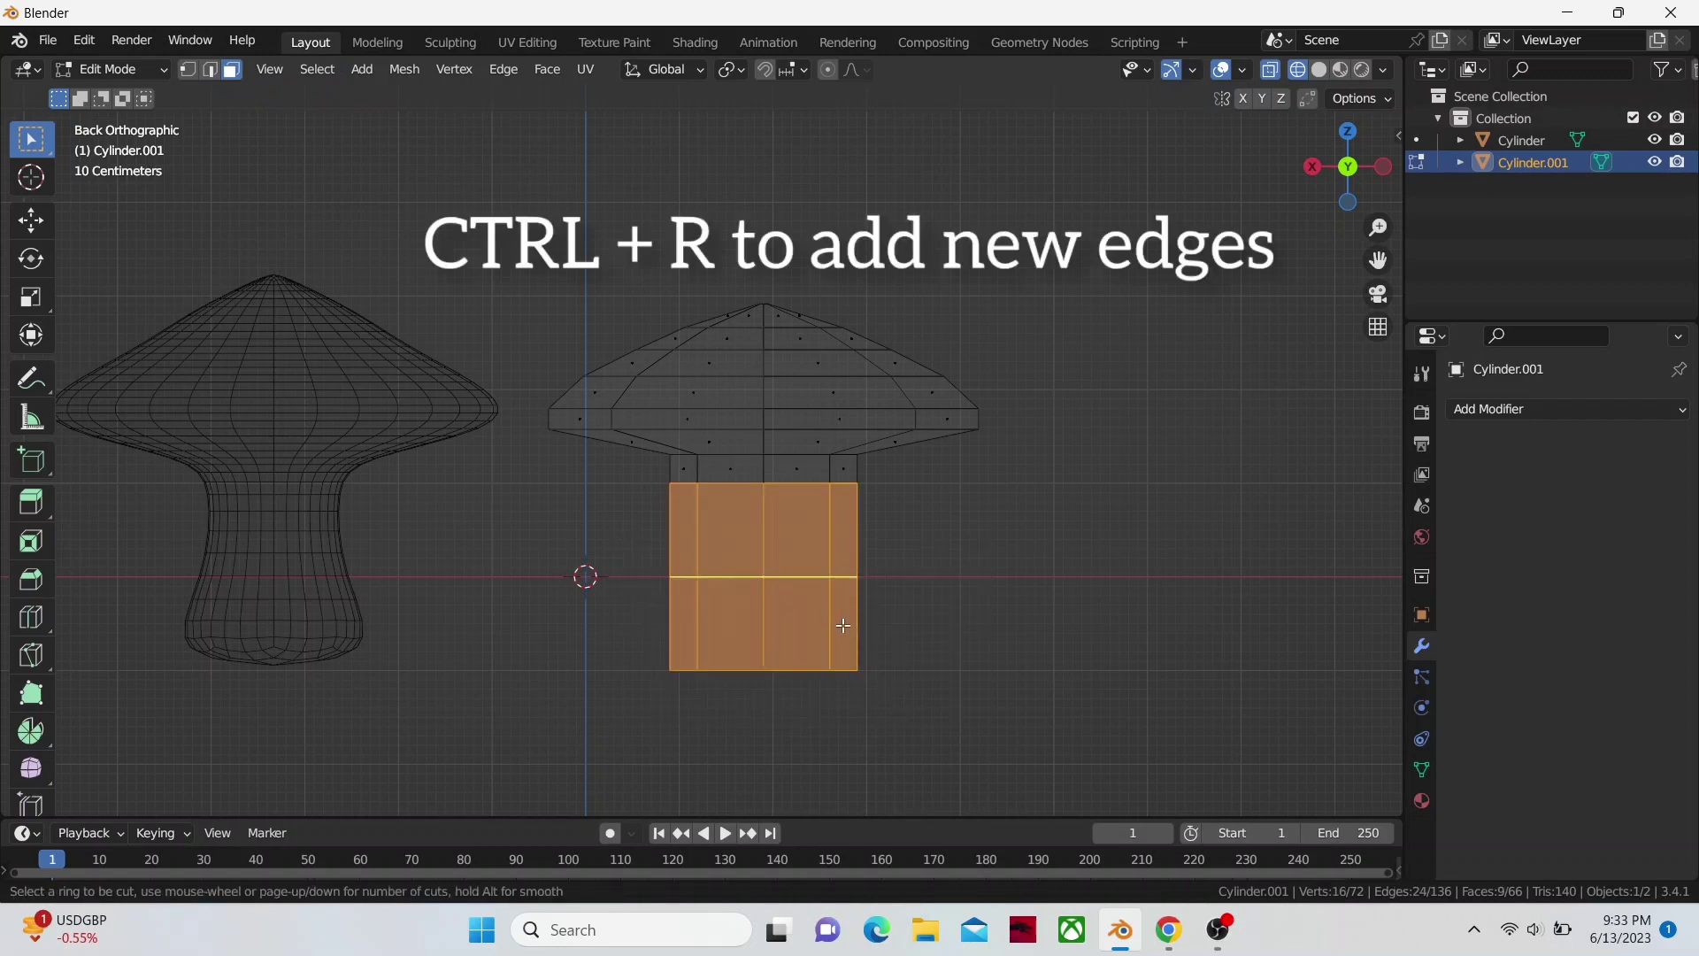
pyautogui.click(843, 625)
pyautogui.click(842, 625)
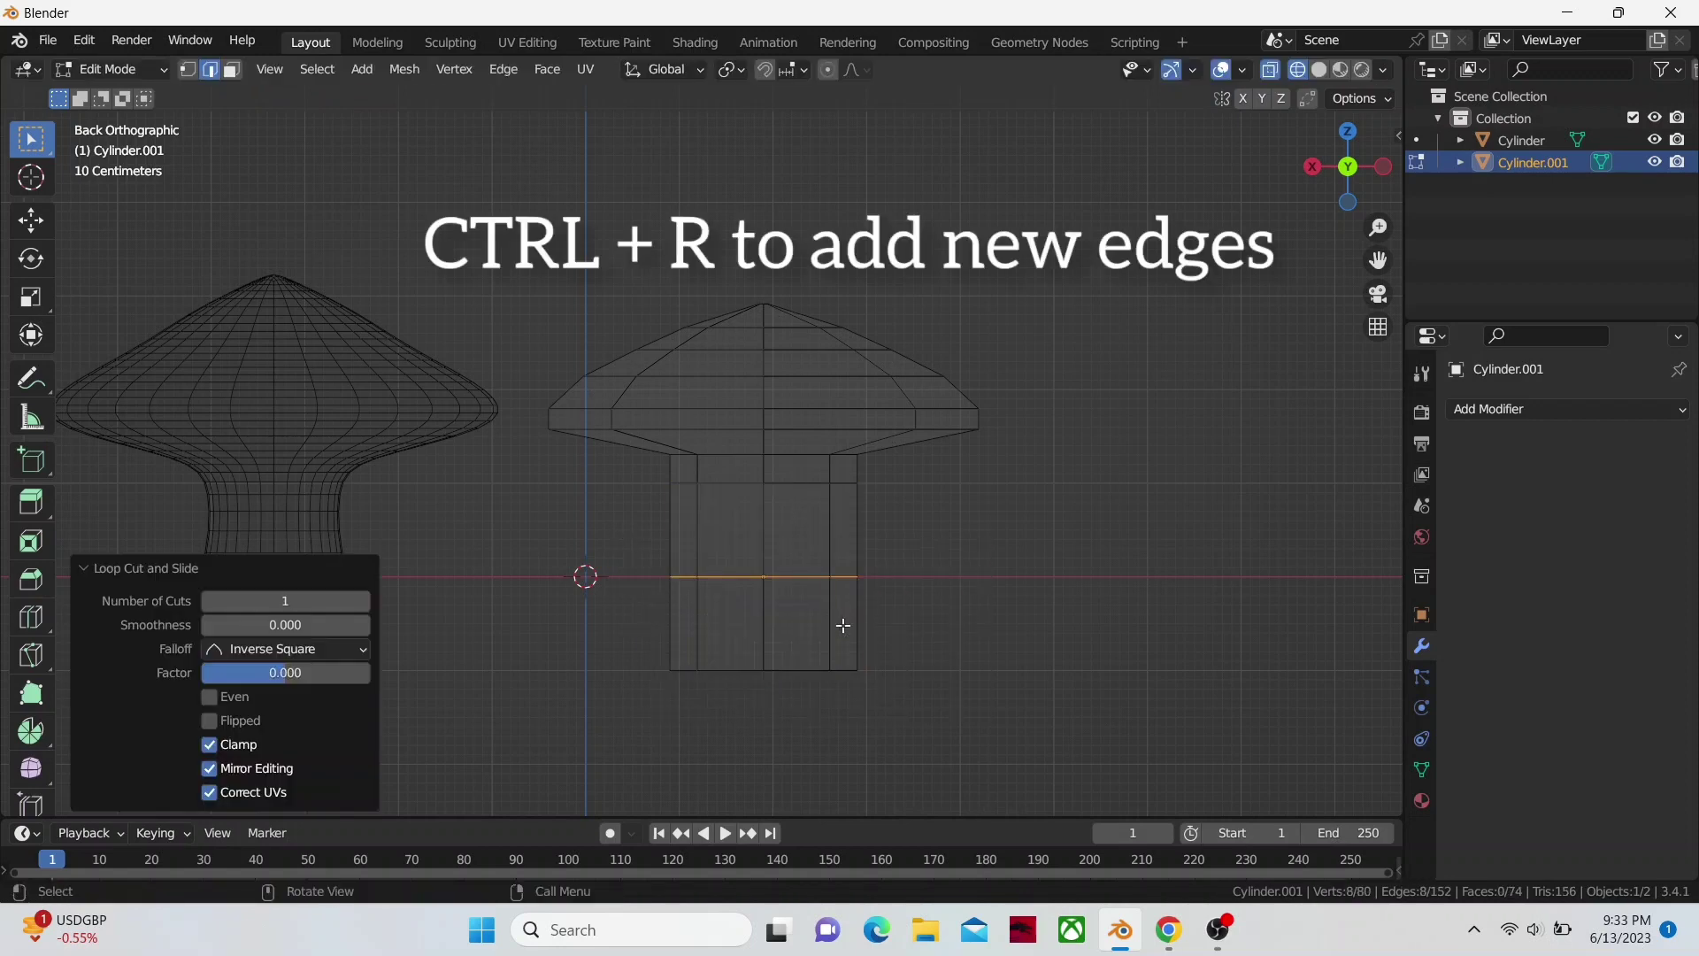
# - Narrow the stem by scaling its upper edge loop to about 0.84 and its middle loop to about two thirds
pyautogui.moveTo(903, 518); pyautogui.dragTo(619, 474)
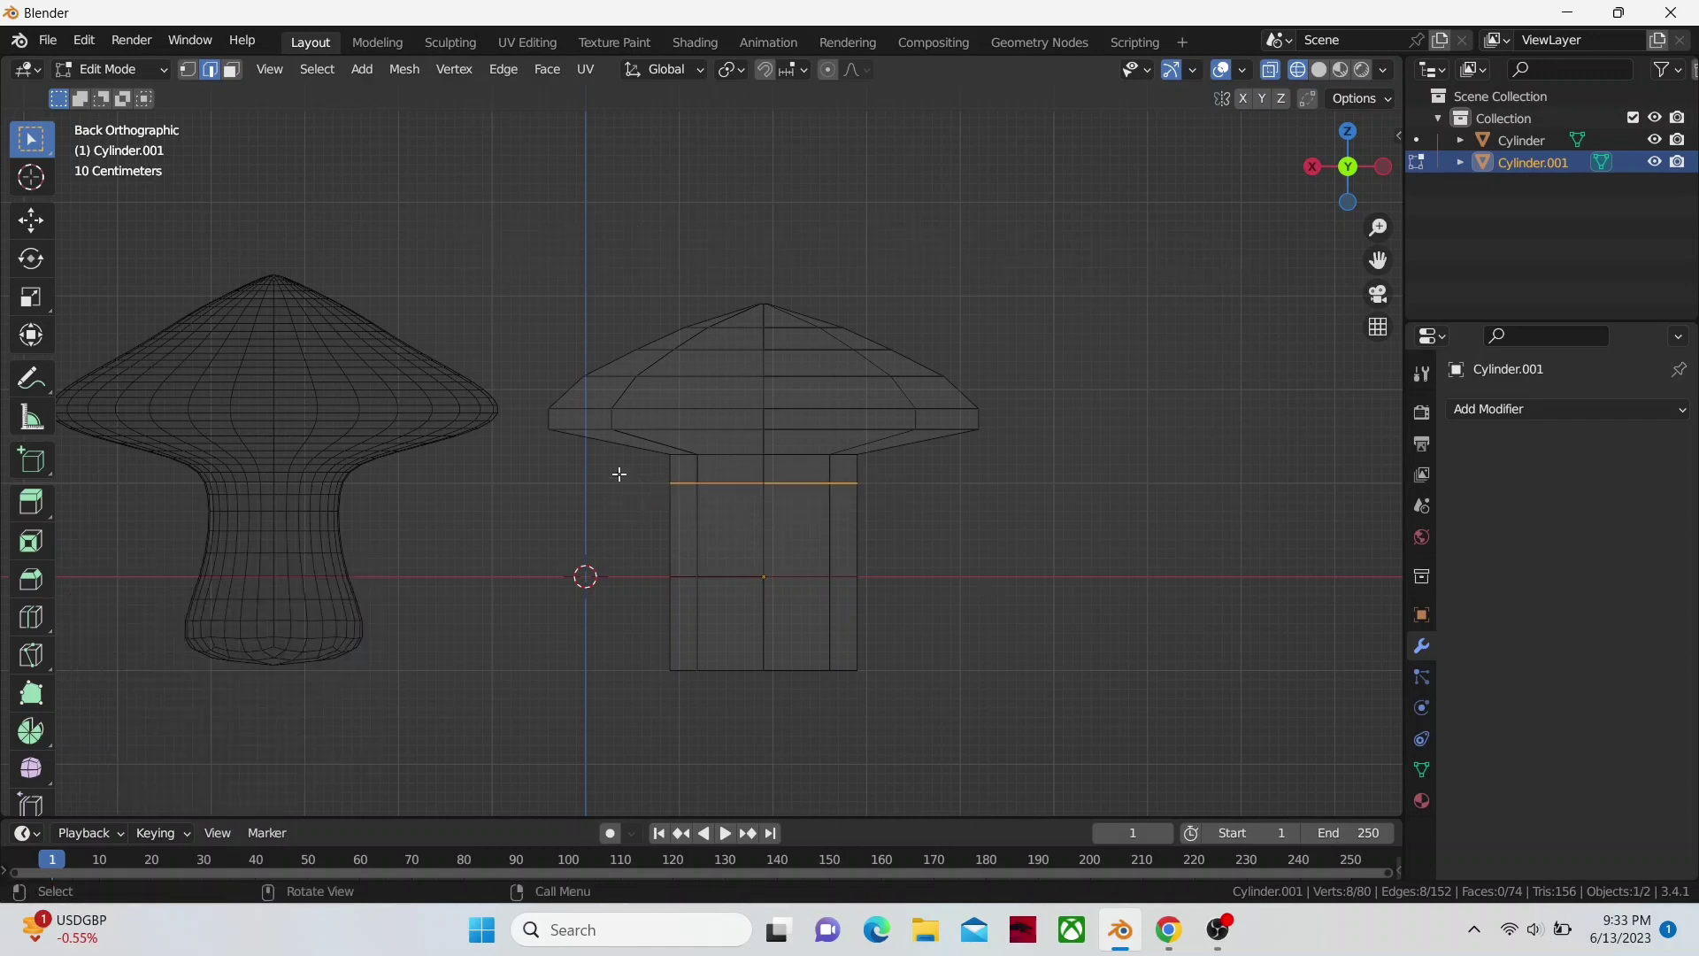
pyautogui.press('s')
pyautogui.click(1014, 580)
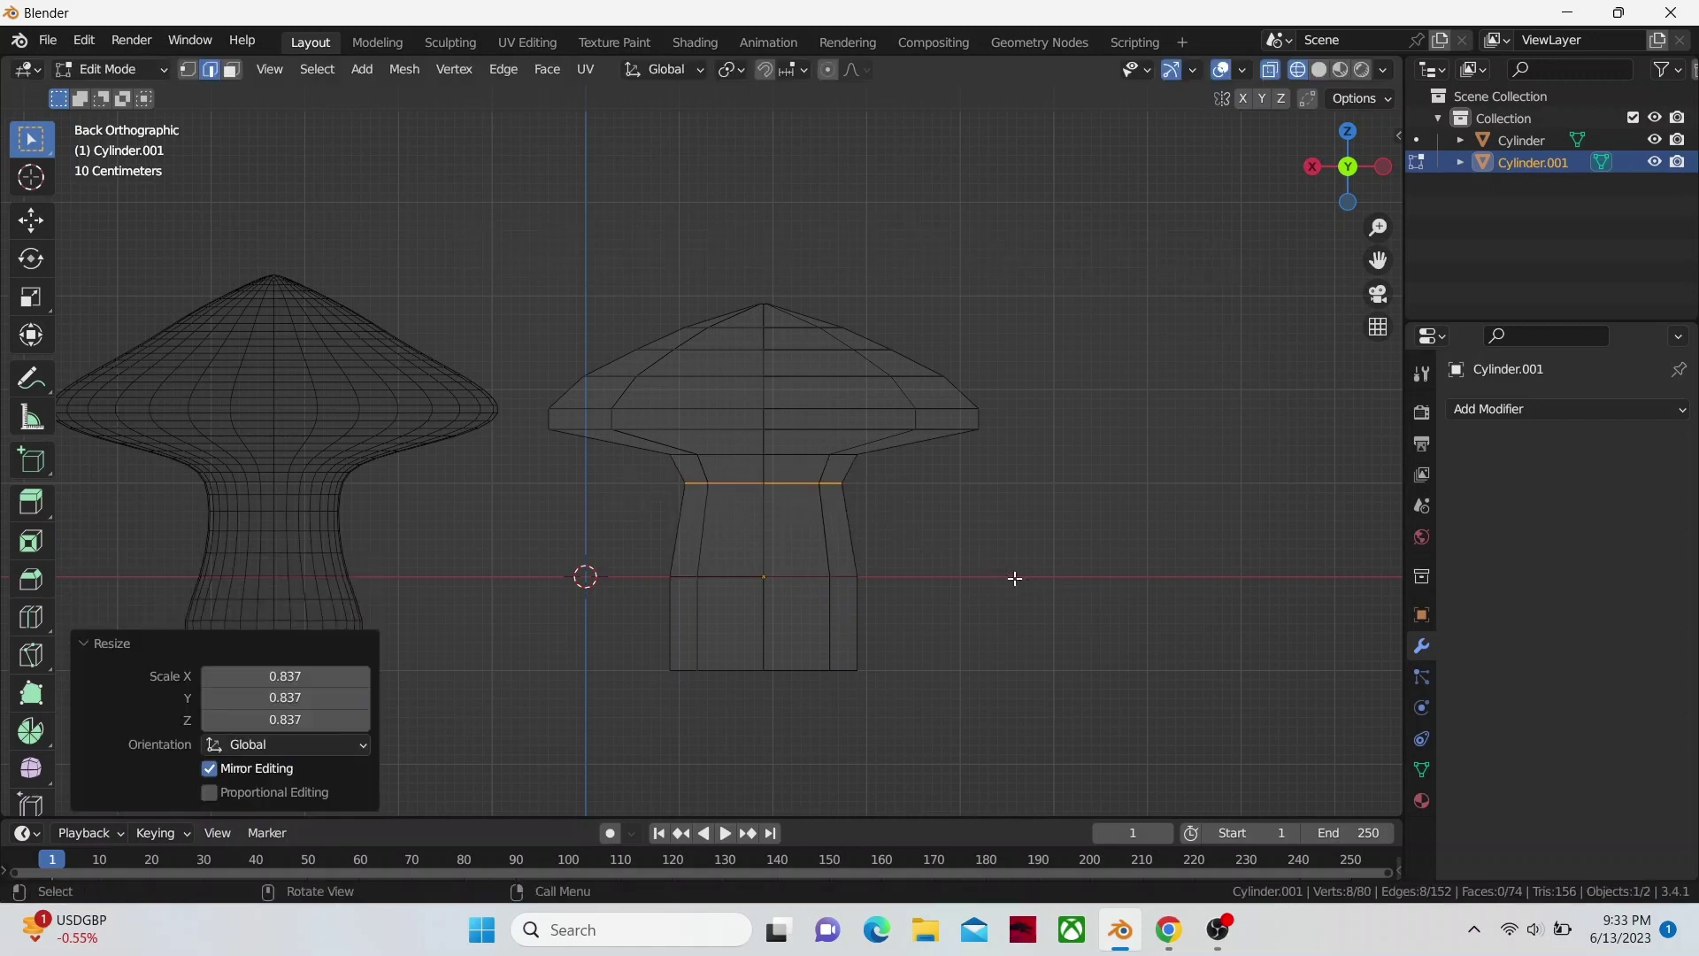
pyautogui.moveTo(945, 607); pyautogui.dragTo(622, 547)
pyautogui.press('s')
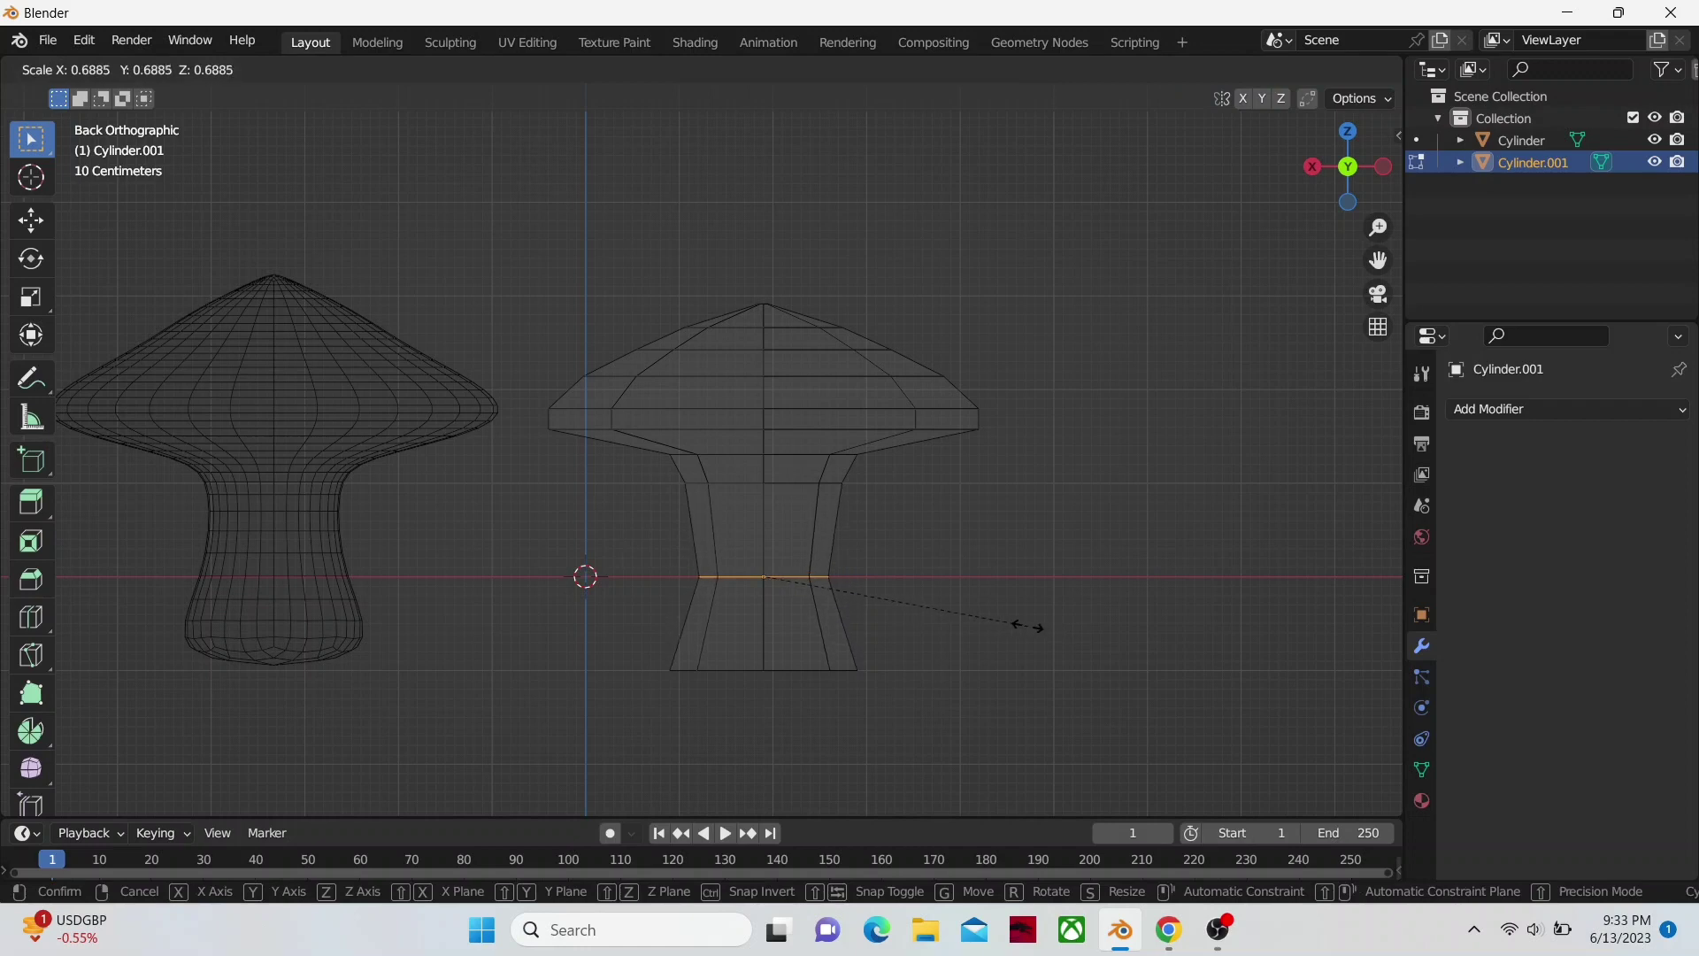
pyautogui.click(1018, 624)
# - Widen the base of the stem by scaling its bottom face to about 1.21
pyautogui.moveTo(956, 698); pyautogui.dragTo(623, 651)
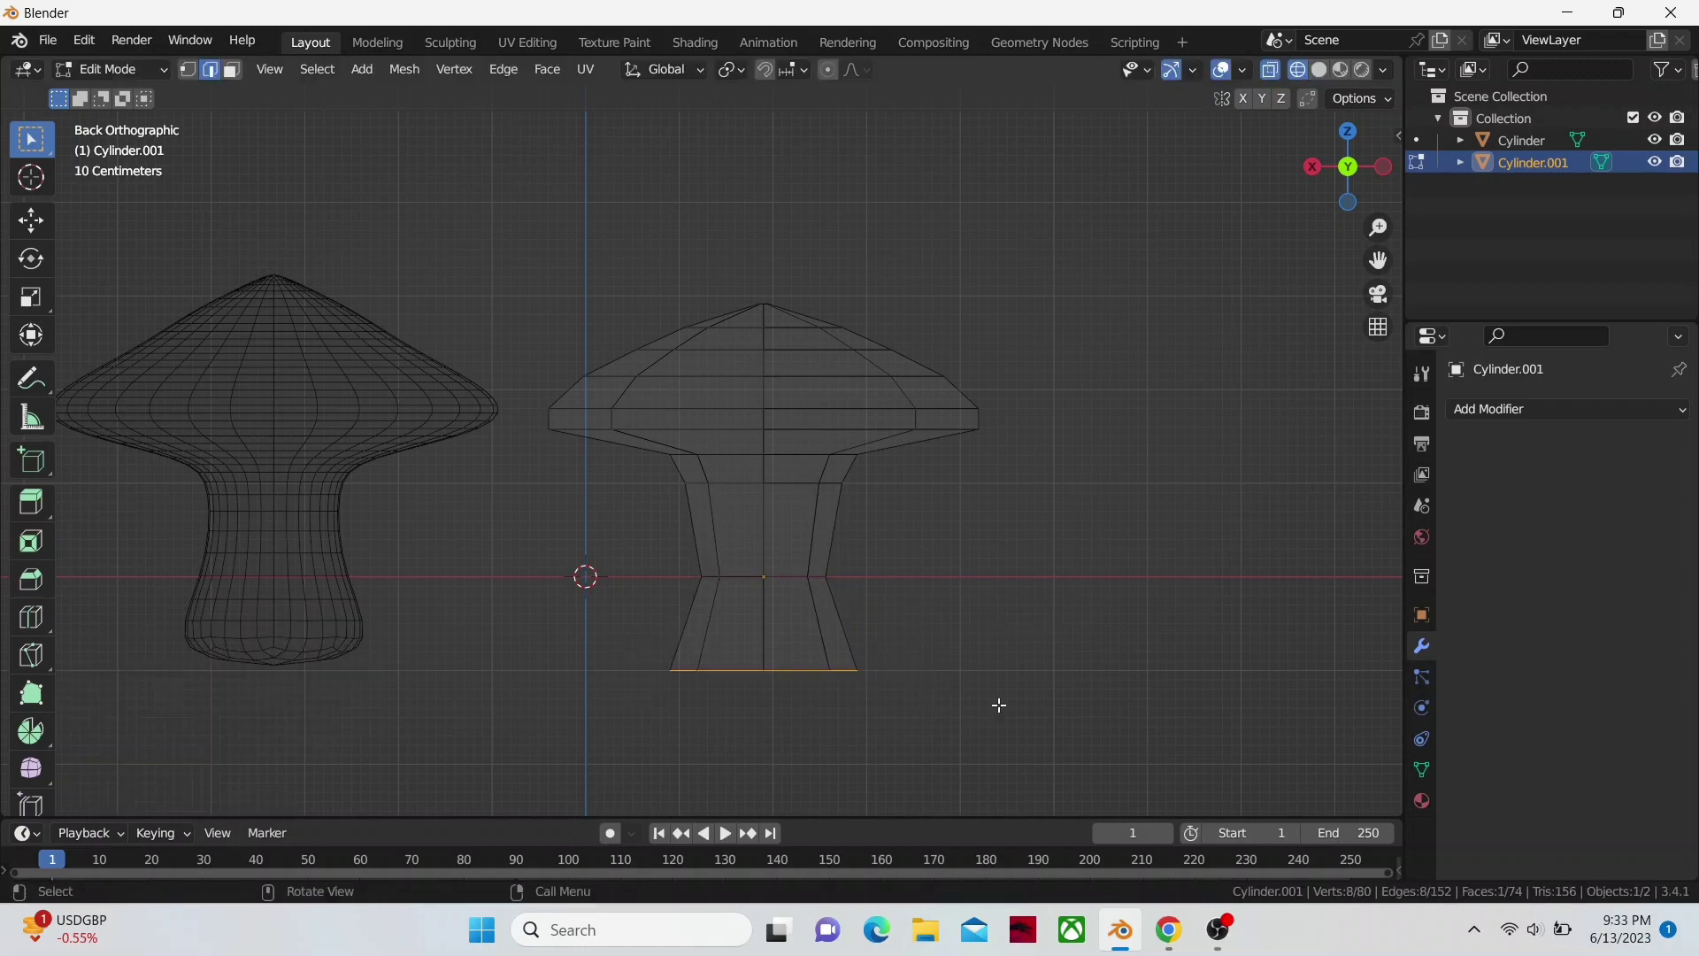
pyautogui.press('s')
pyautogui.click(1126, 705)
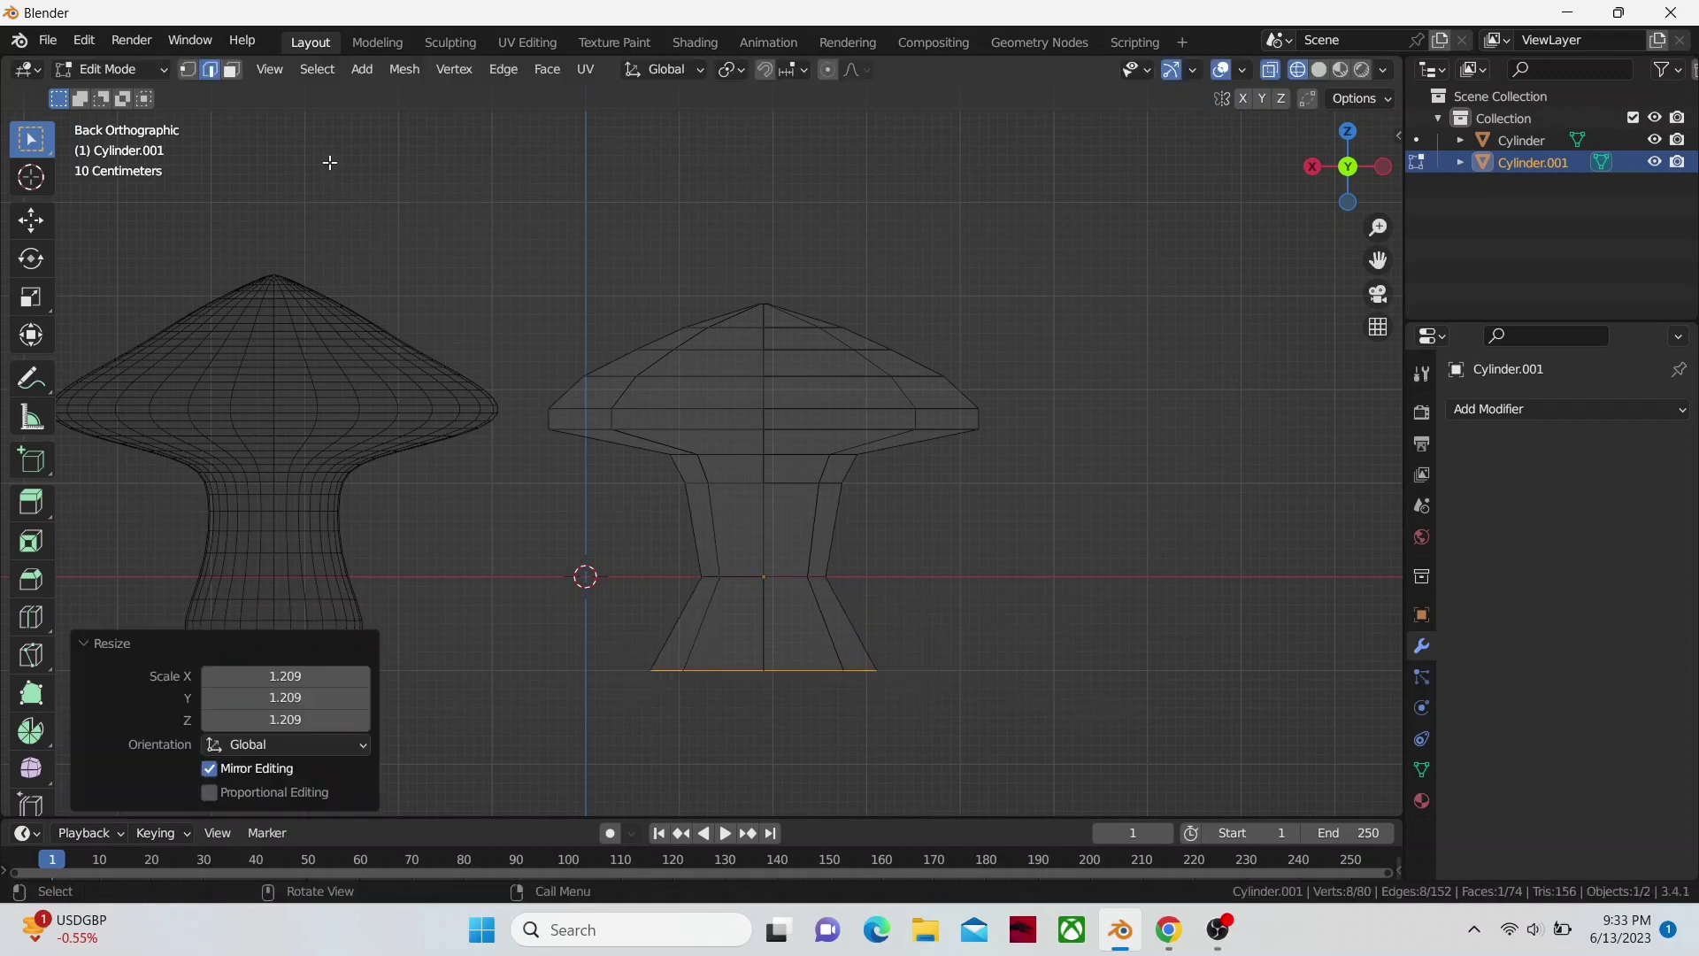
# - Return to Object Mode with solid shading, deselect the mushroom and view both mushrooms in perspective
pyautogui.click(131, 76)
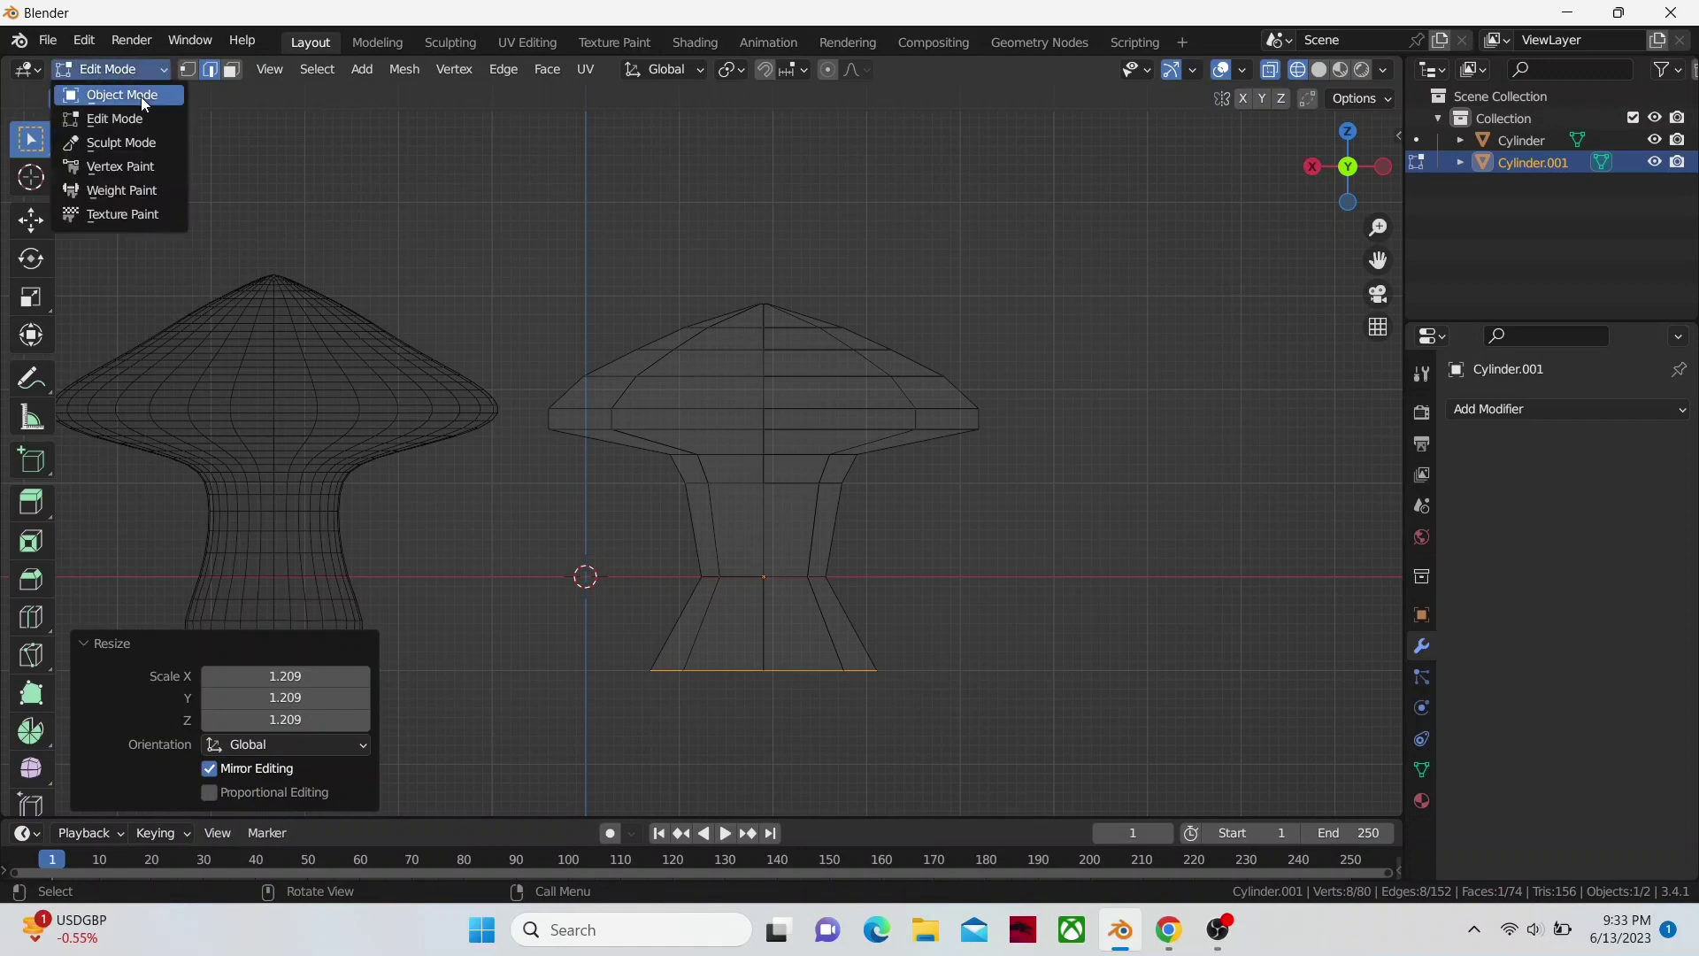
pyautogui.click(141, 97)
pyautogui.click(1322, 72)
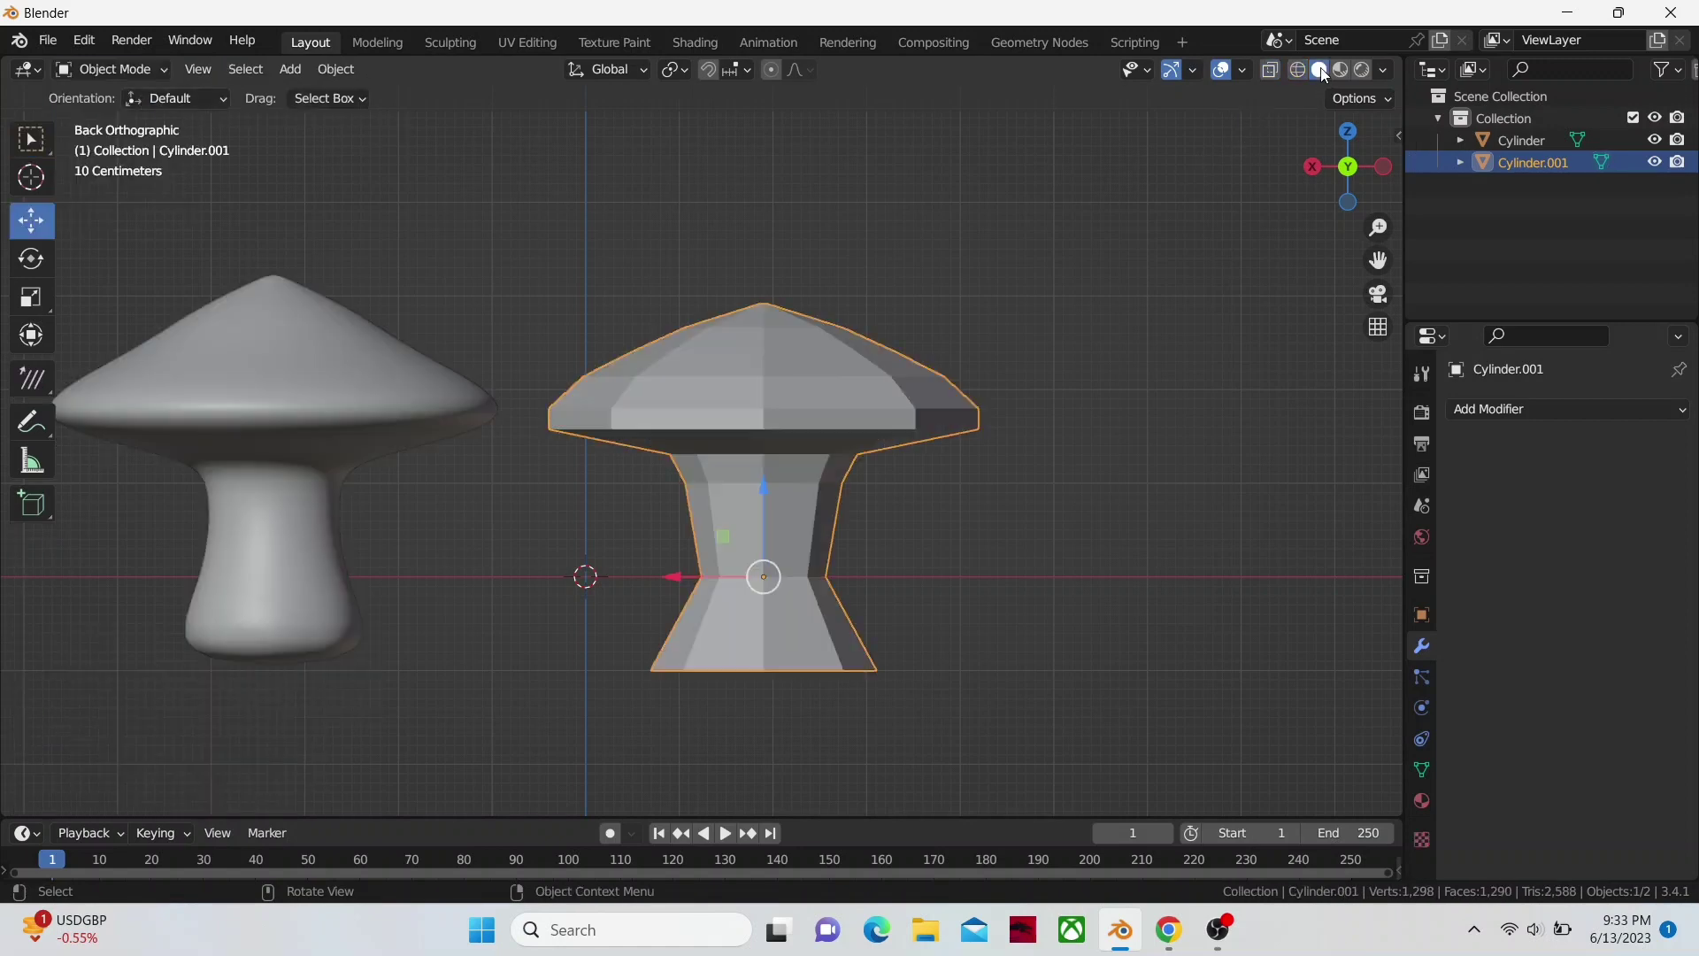
pyautogui.click(1138, 394)
pyautogui.moveTo(1138, 394)
pyautogui.mouseDown(button='middle')
pyautogui.moveTo(926, 401)
pyautogui.moveTo(931, 460)
pyautogui.moveTo(875, 471)
pyautogui.moveTo(597, 362)
pyautogui.moveTo(845, 423)
pyautogui.moveTo(879, 409)
pyautogui.mouseUp(button='middle')
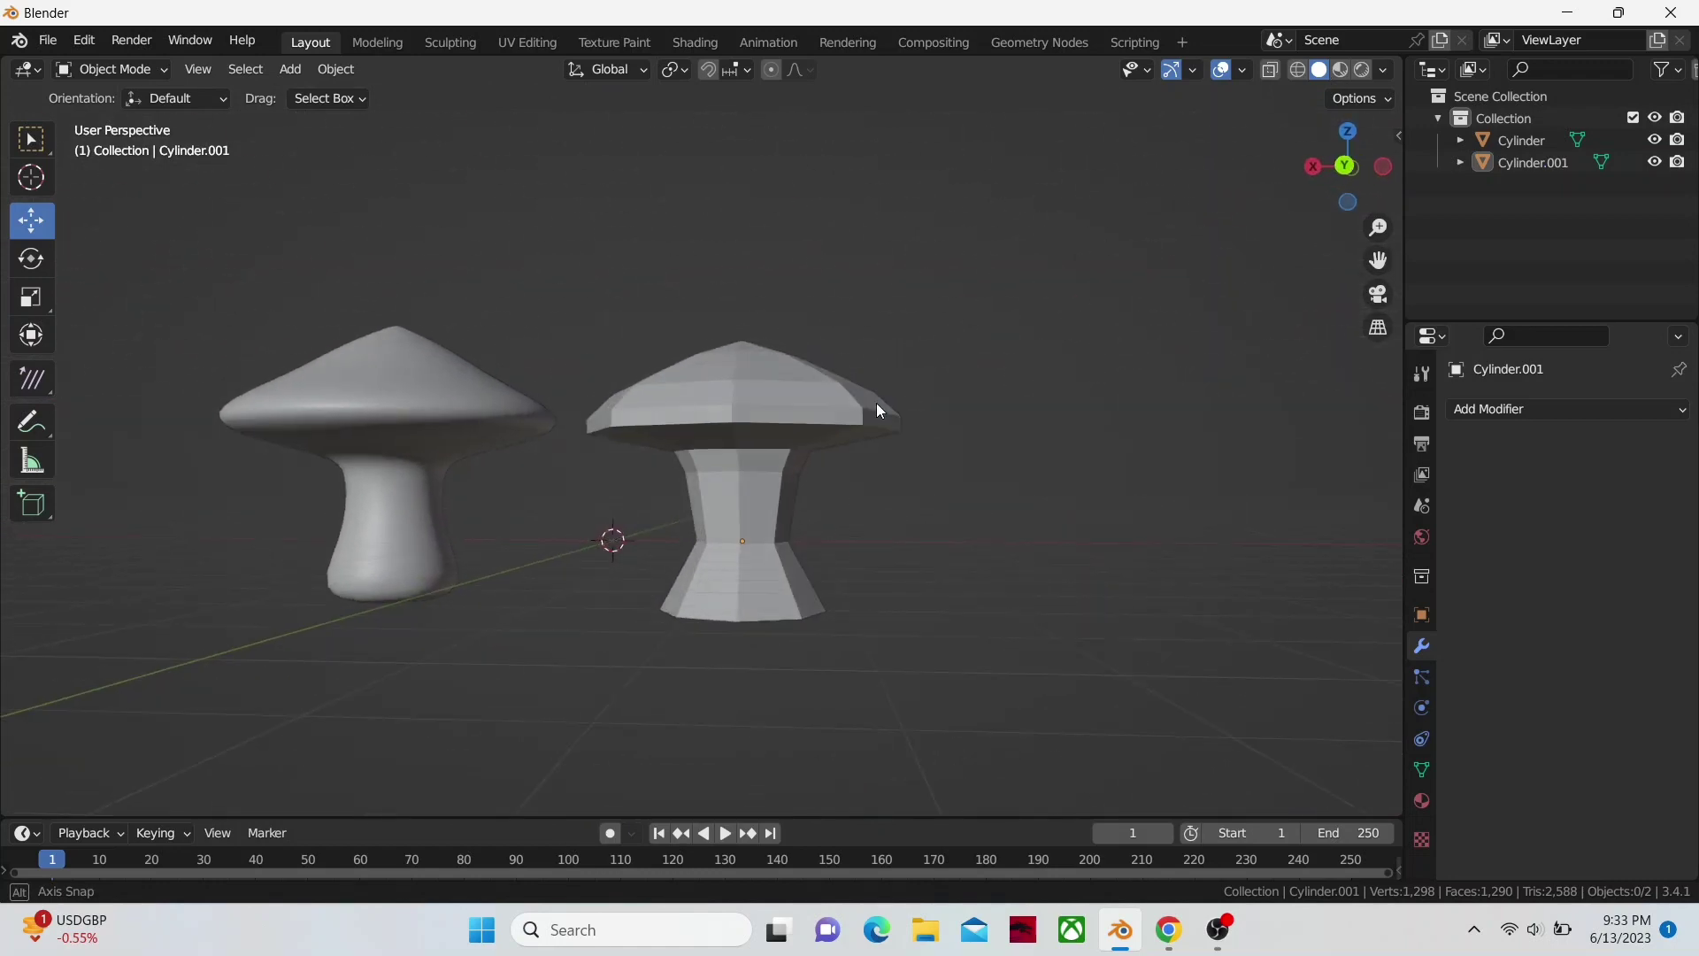
# - Add a Subdivision Surface modifier to the second mushroom and set its viewport level to 2
pyautogui.click(809, 395)
pyautogui.click(1536, 409)
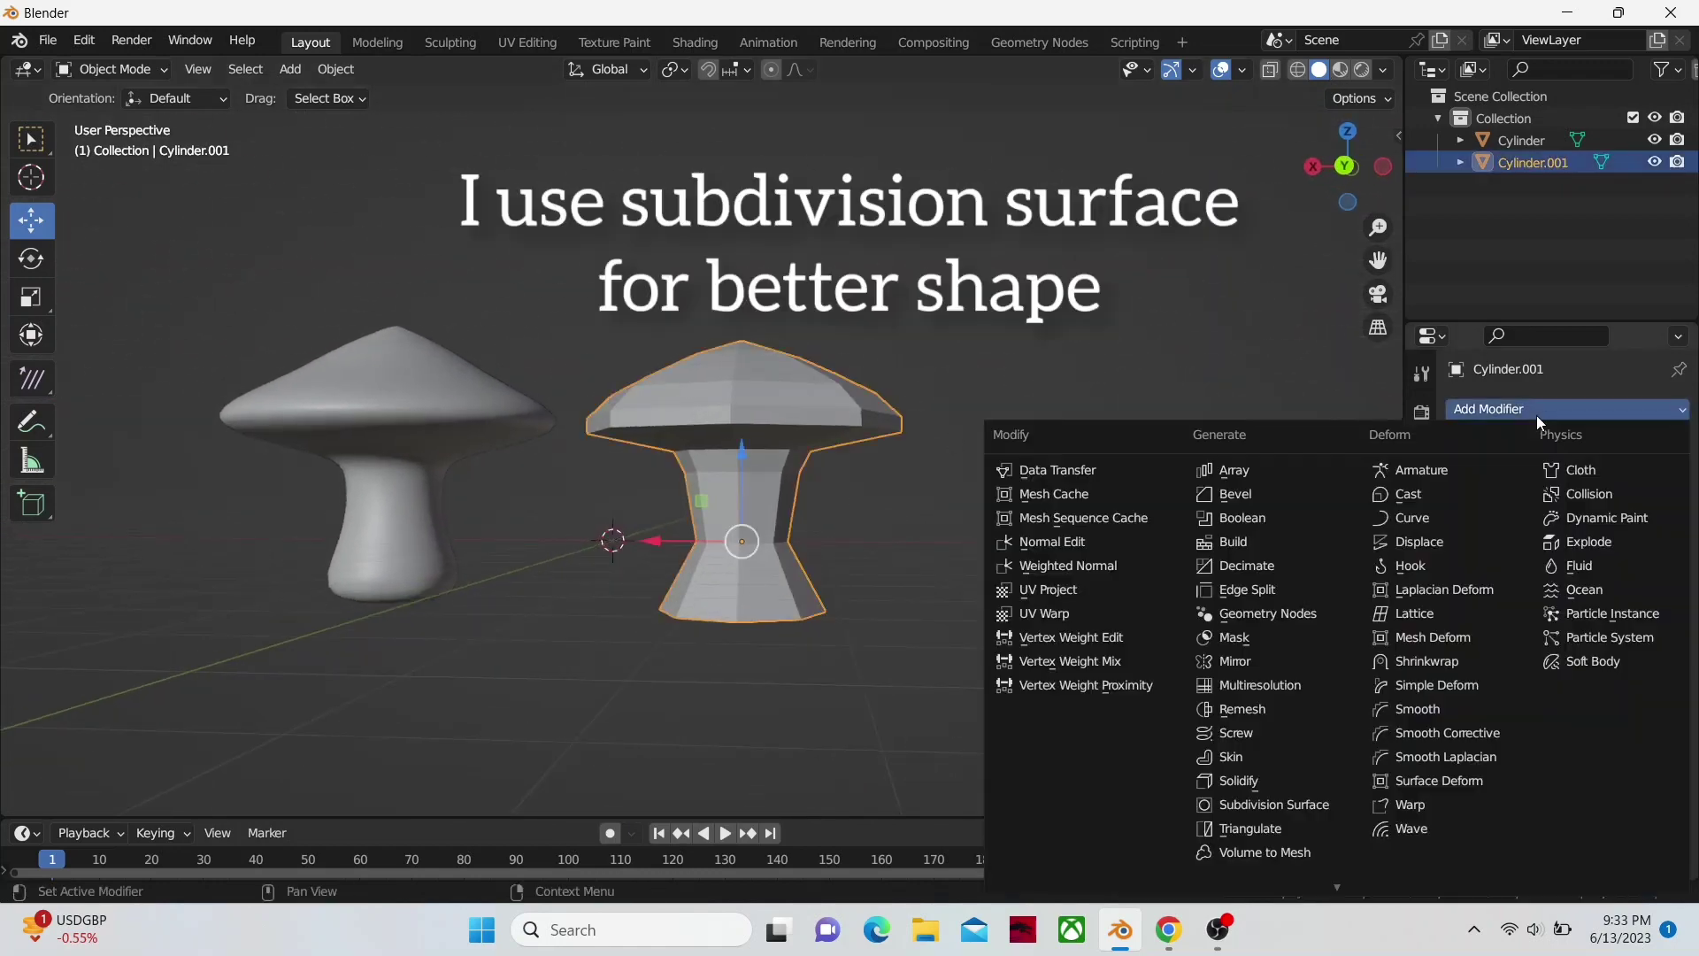
pyautogui.click(1274, 802)
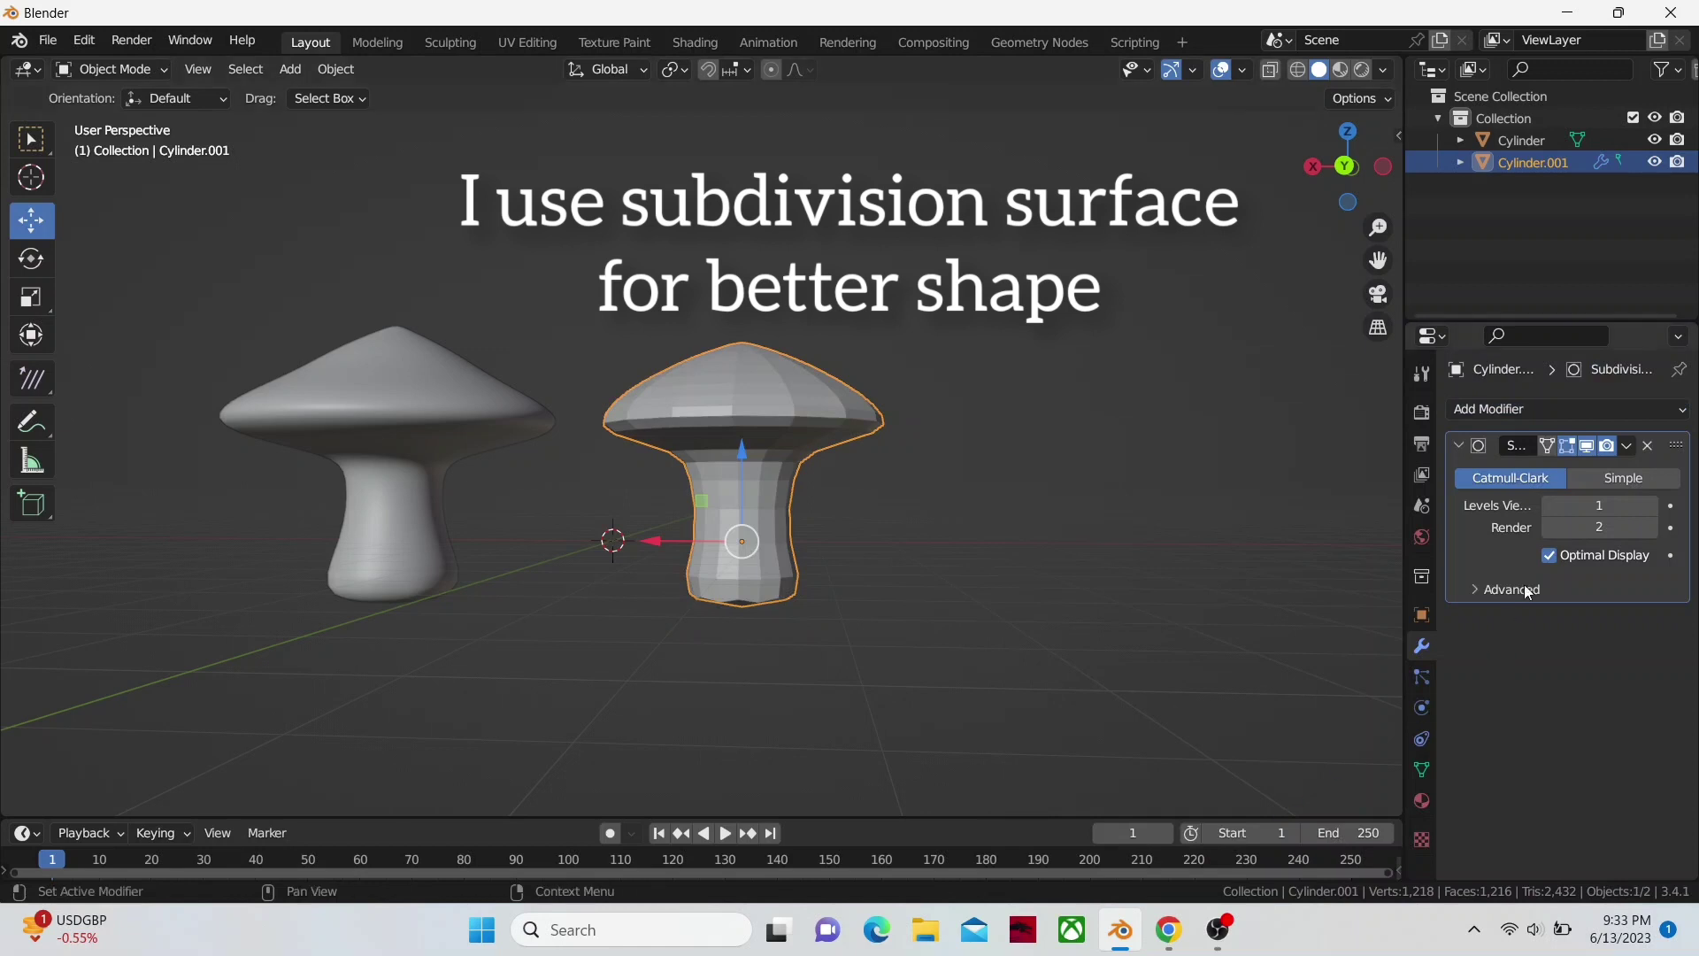
pyautogui.click(1652, 506)
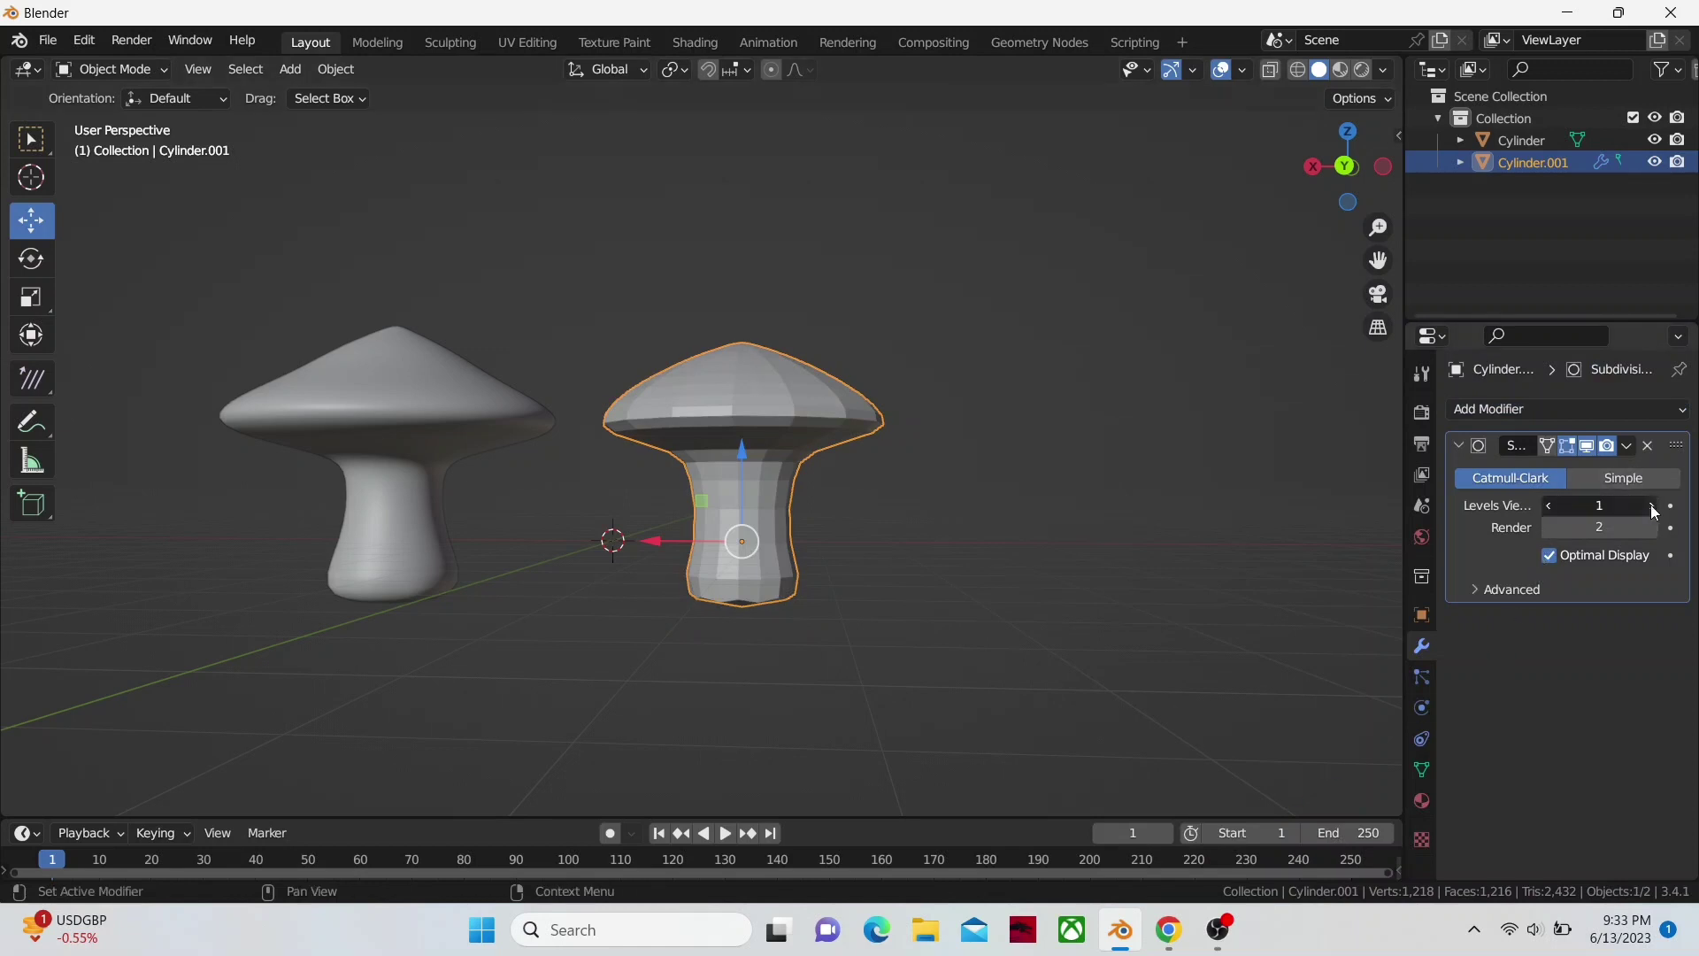
pyautogui.click(963, 504)
pyautogui.moveTo(964, 505); pyautogui.dragTo(894, 471, button='middle')
pyautogui.scroll(2, 982, 532)
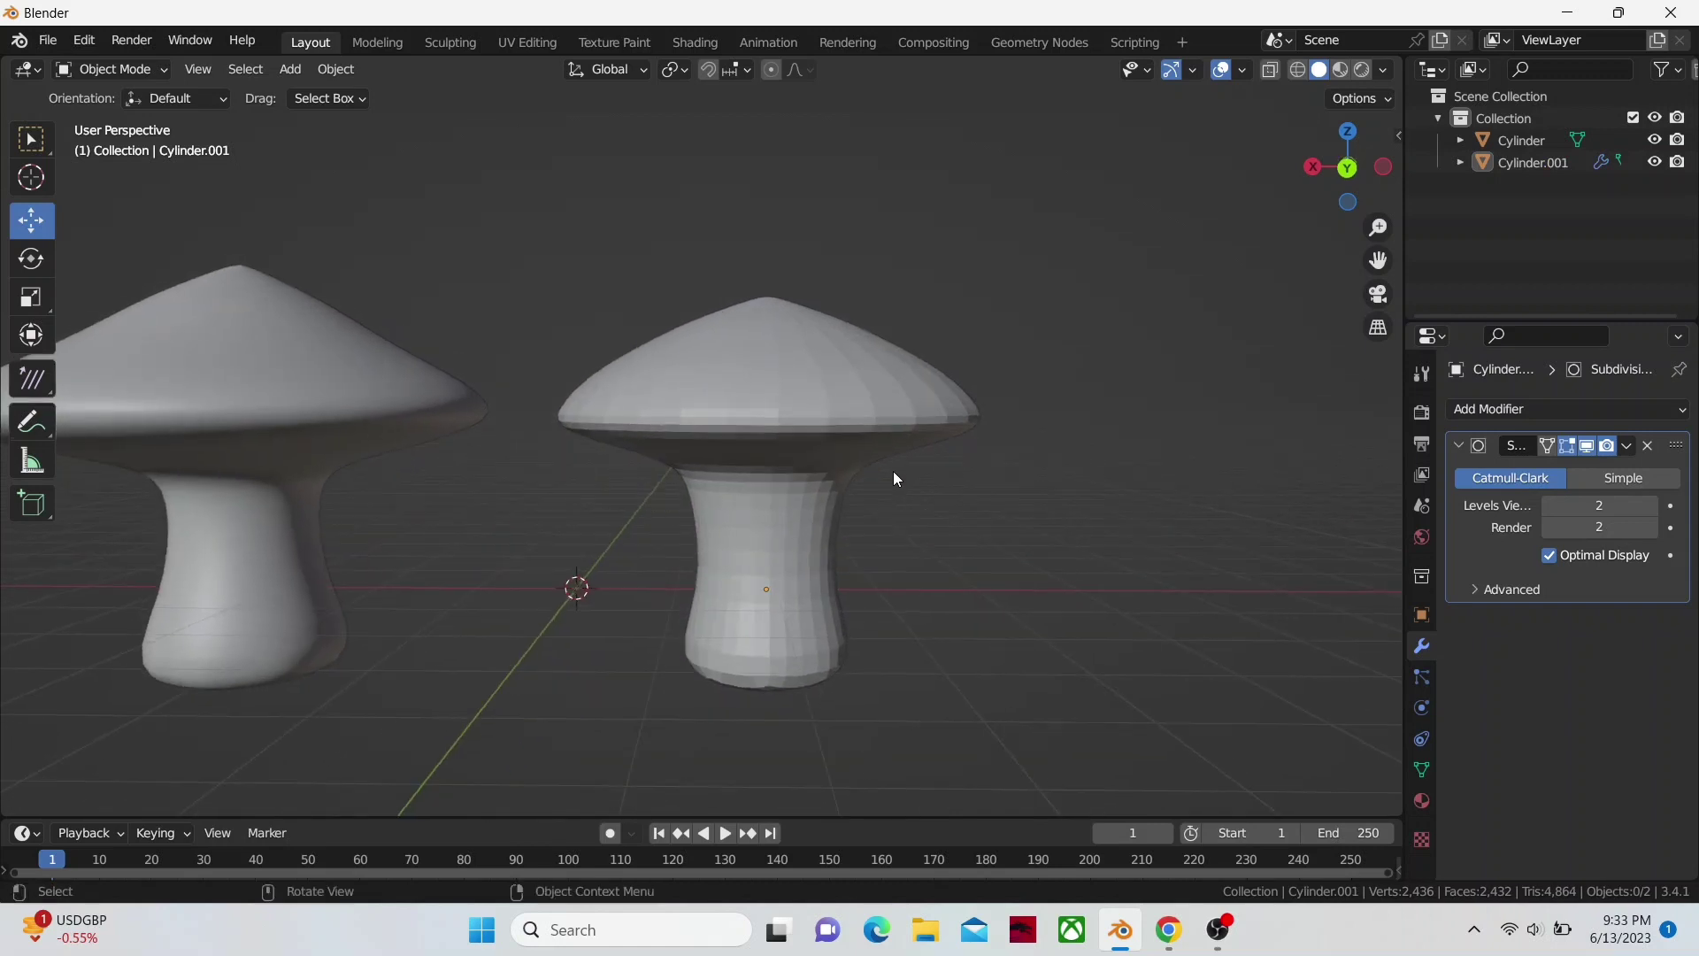
# - Shade the second mushroom smooth
pyautogui.click(863, 421)
pyautogui.rightClick(863, 422)
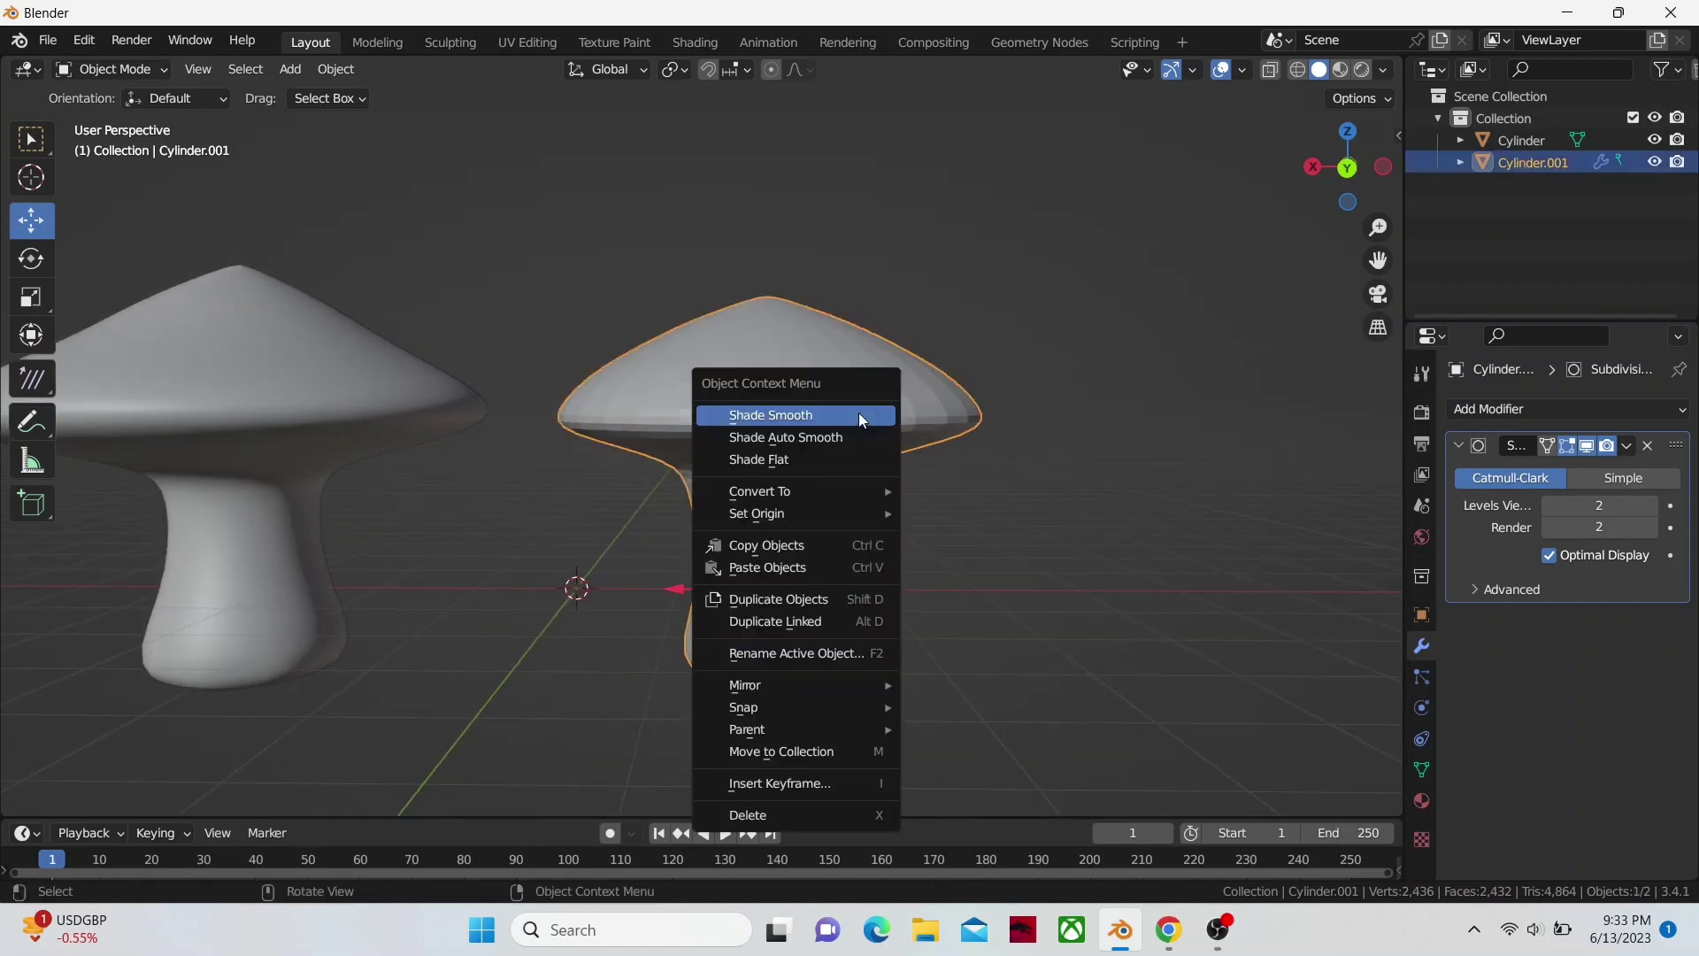
pyautogui.click(859, 413)
pyautogui.scroll(-3, 906, 458)
pyautogui.moveTo(906, 459); pyautogui.dragTo(895, 460, button='middle')
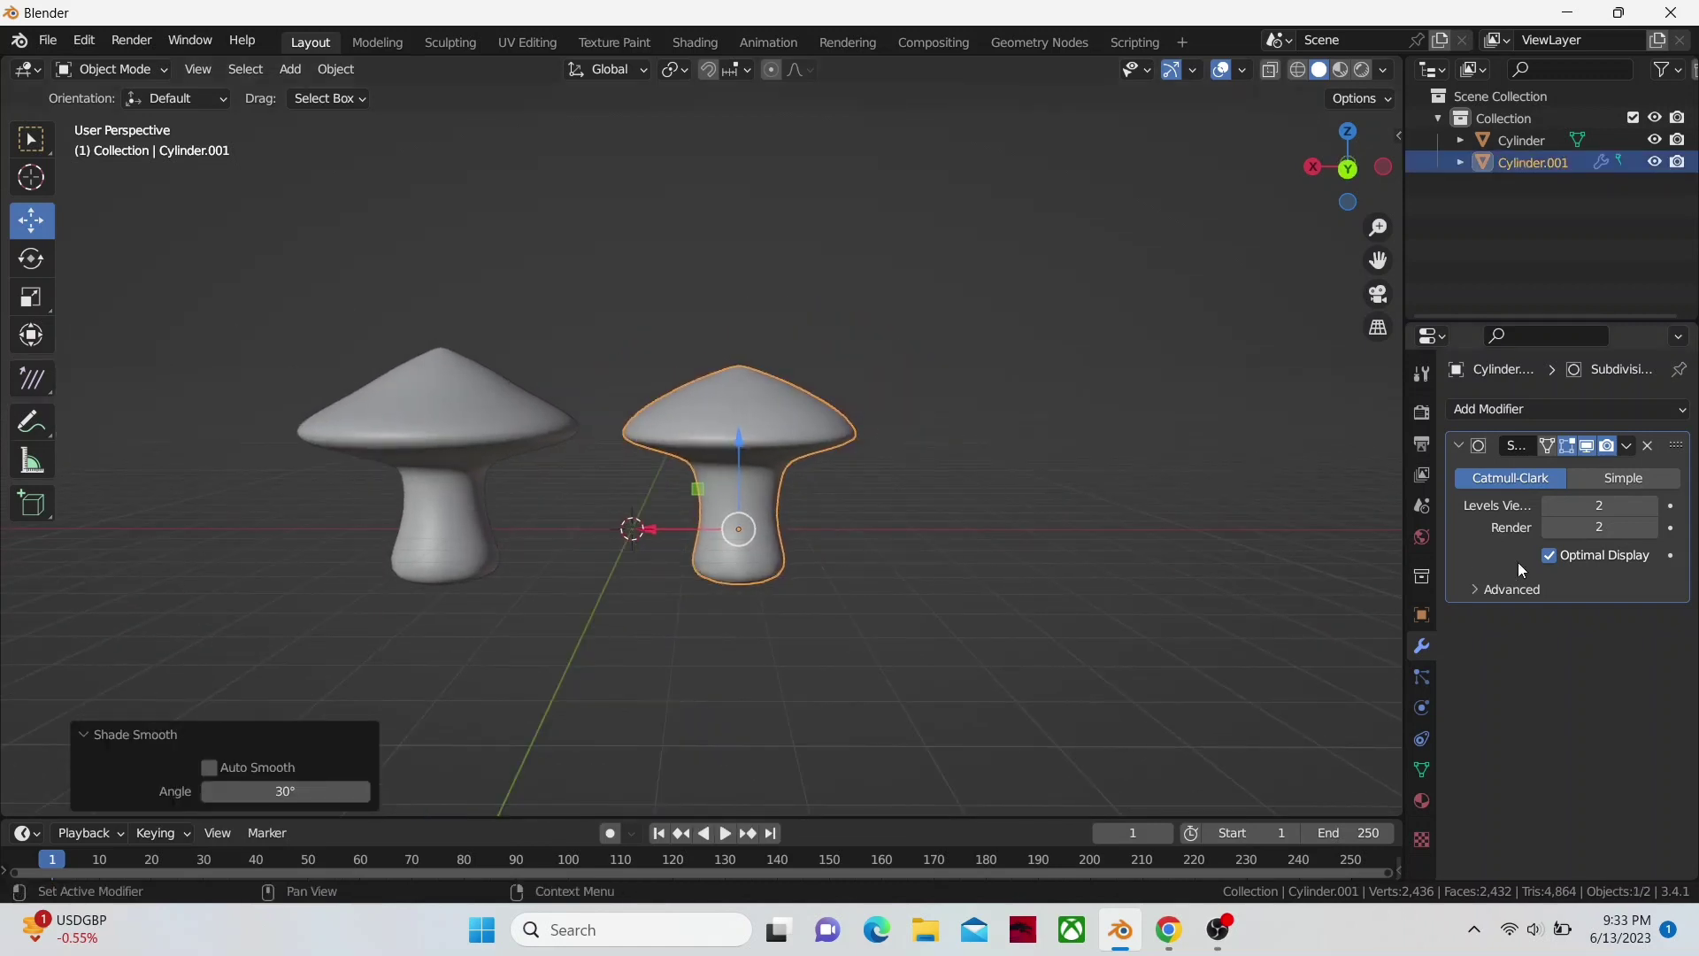
# - Apply the second mushroom's Subdivision Surface modifier, then apply its object scale
pyautogui.click(1633, 454)
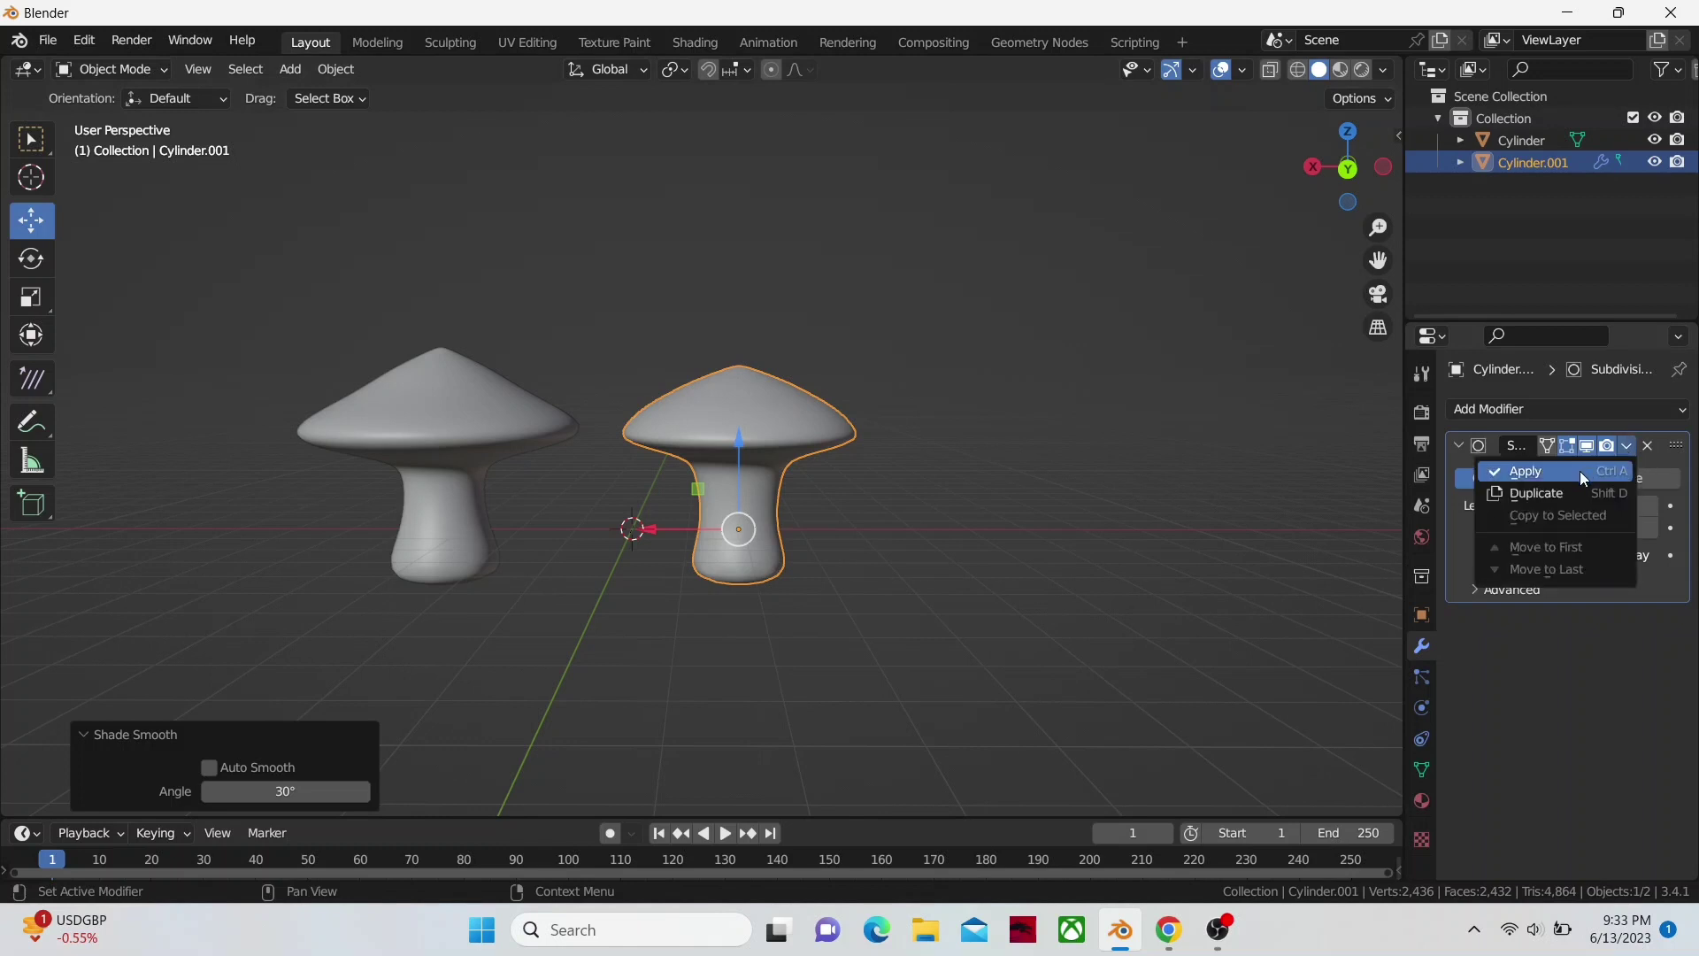
pyautogui.click(1580, 471)
pyautogui.scroll(2, 823, 558)
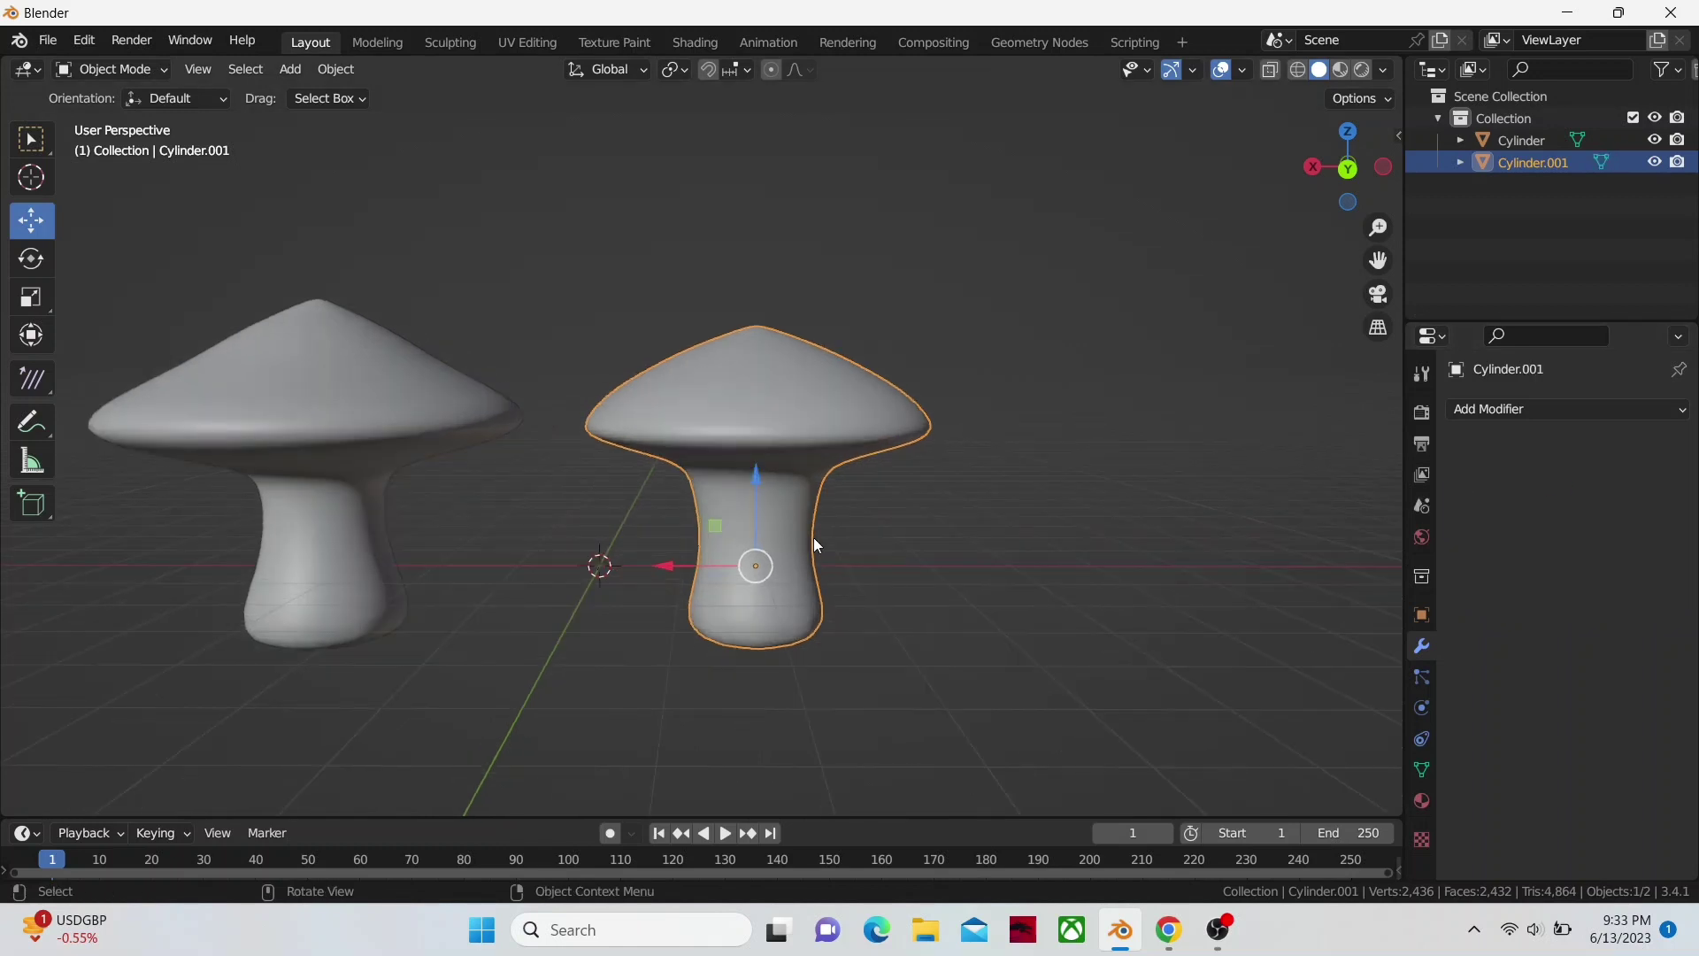
pyautogui.moveTo(815, 538)
pyautogui.mouseDown(button='middle')
pyautogui.moveTo(835, 531)
pyautogui.moveTo(817, 529)
pyautogui.mouseUp(button='middle')
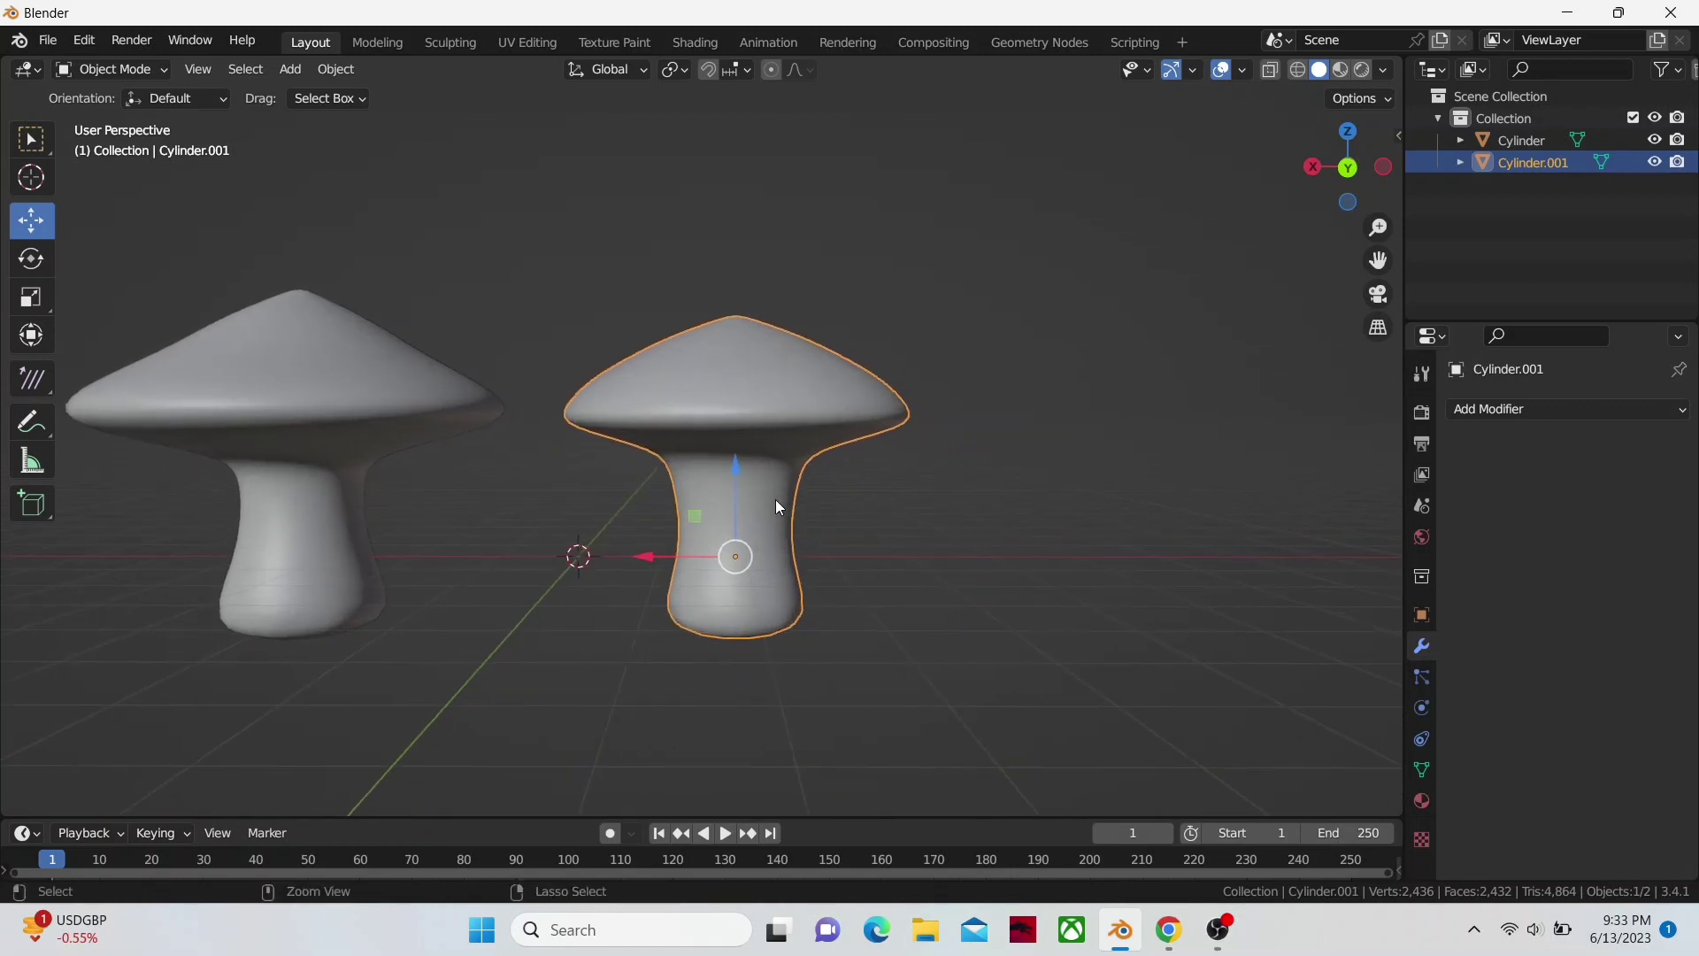
pyautogui.hotkey('ctrl', 'a')
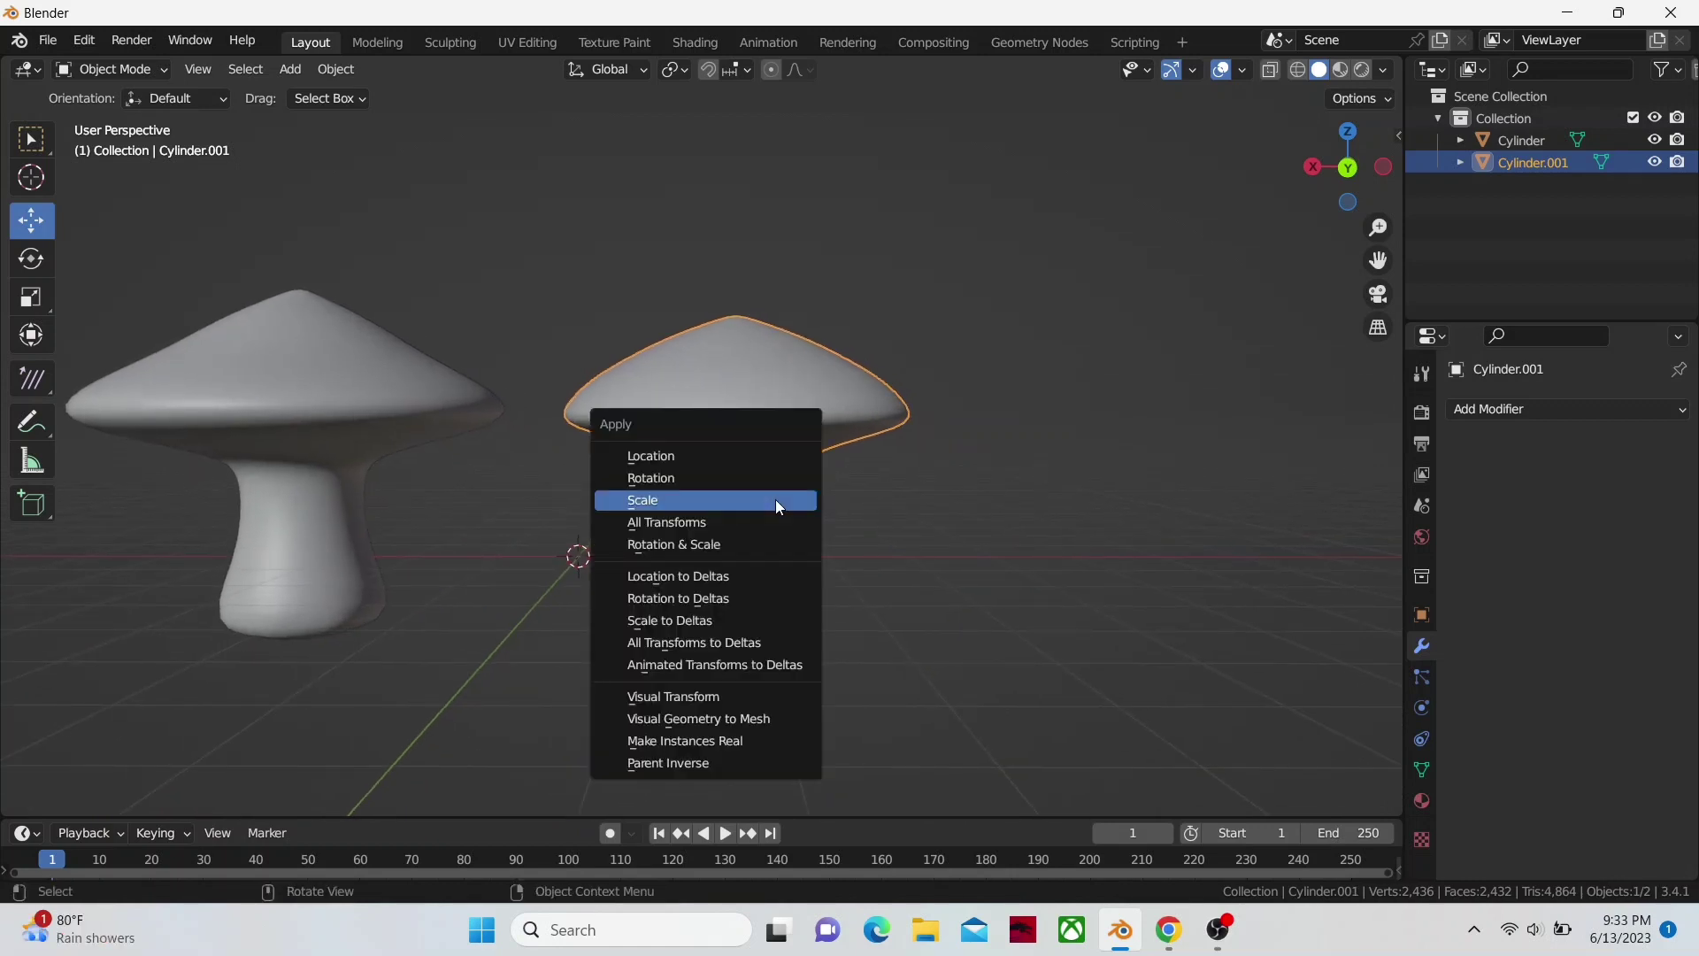
pyautogui.click(775, 501)
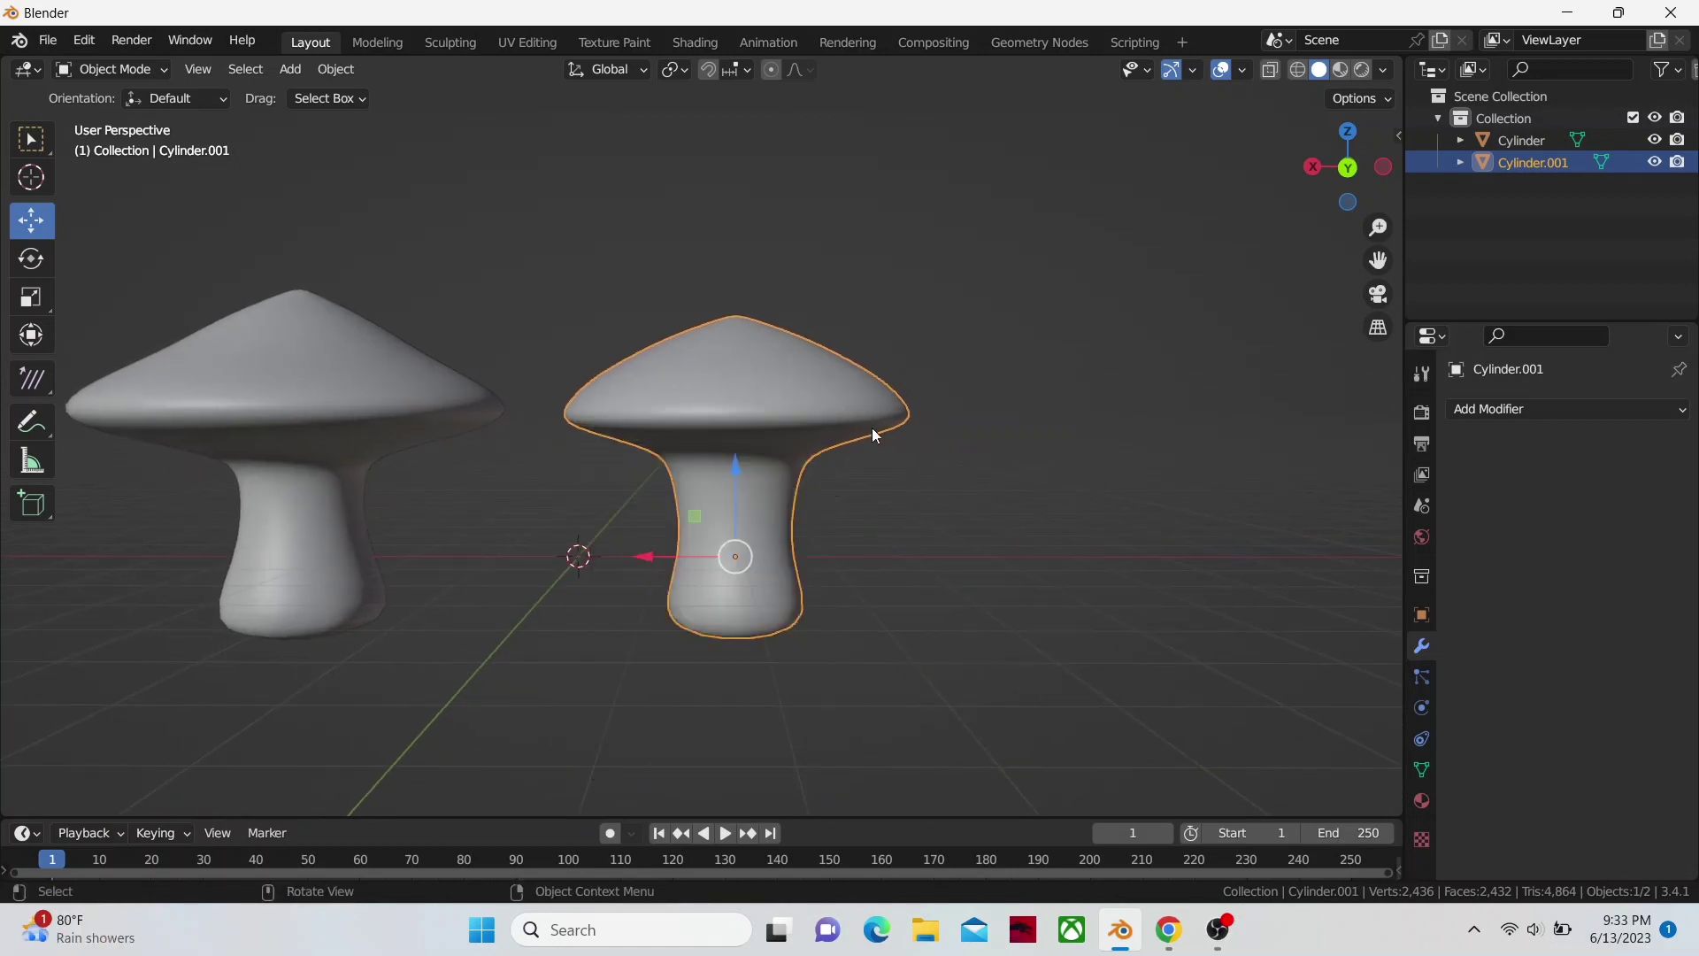
# - In Edit Mode, mark a seam along the full edge loop around the lower rim of the second mushroom's cap
pyautogui.click(133, 69)
pyautogui.click(111, 116)
pyautogui.scroll(3, 964, 620)
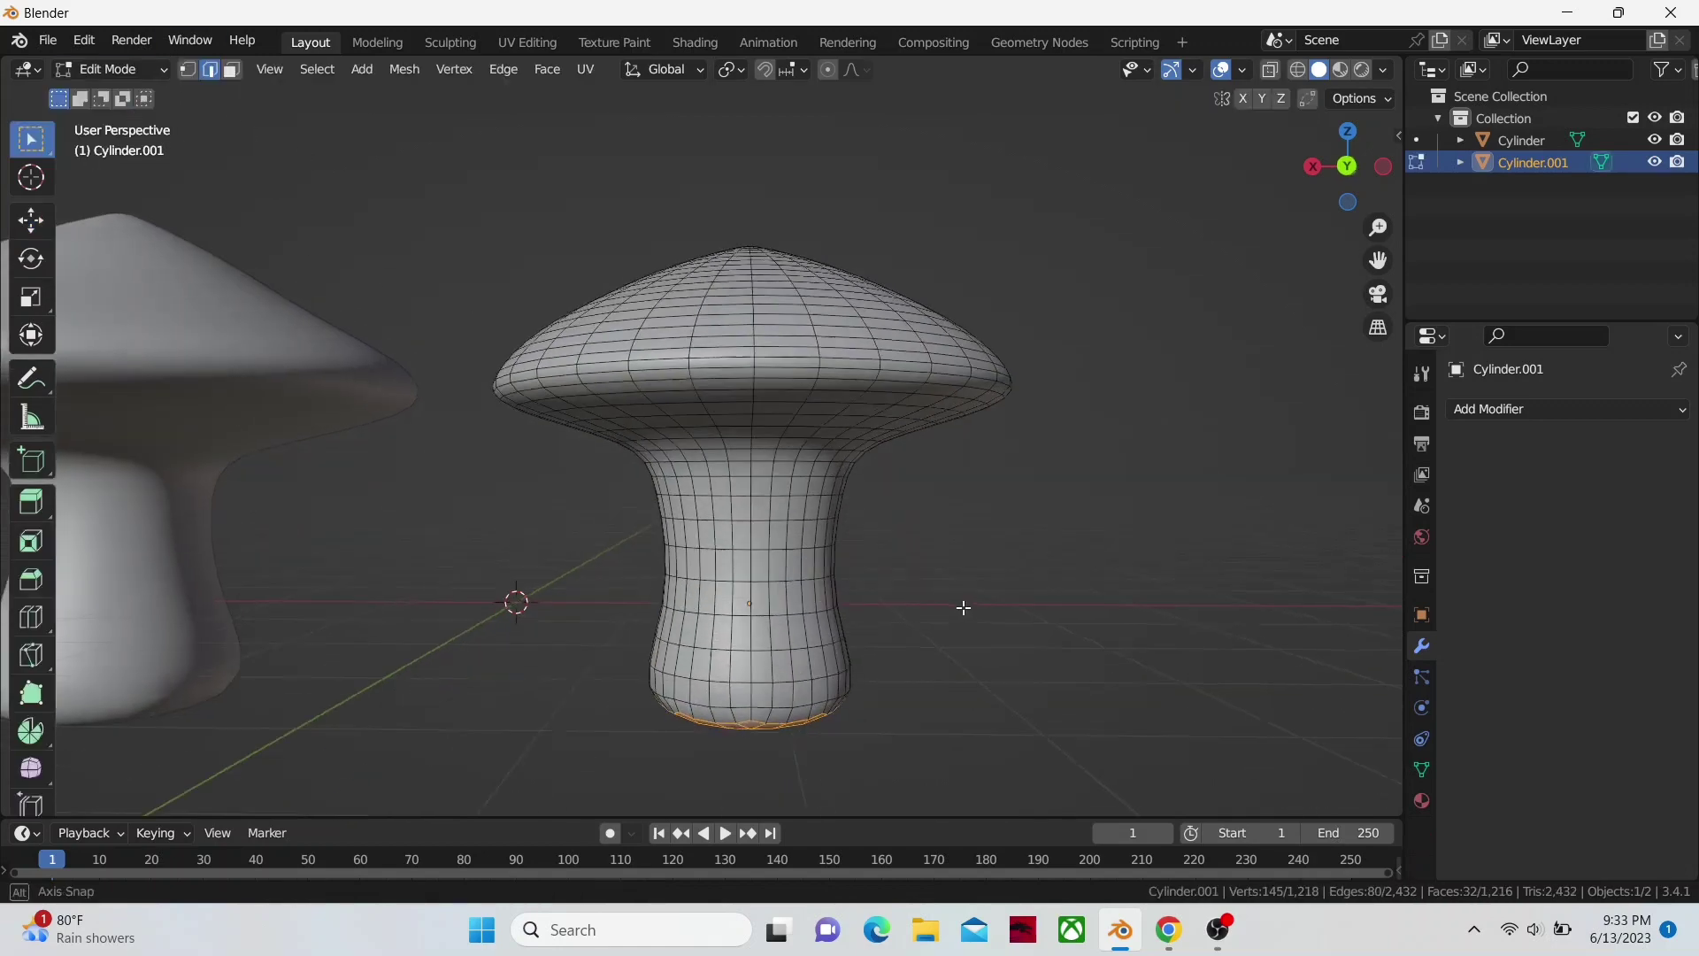
pyautogui.moveTo(964, 607); pyautogui.dragTo(957, 636, button='middle')
pyautogui.scroll(2, 957, 636)
pyautogui.click(846, 390)
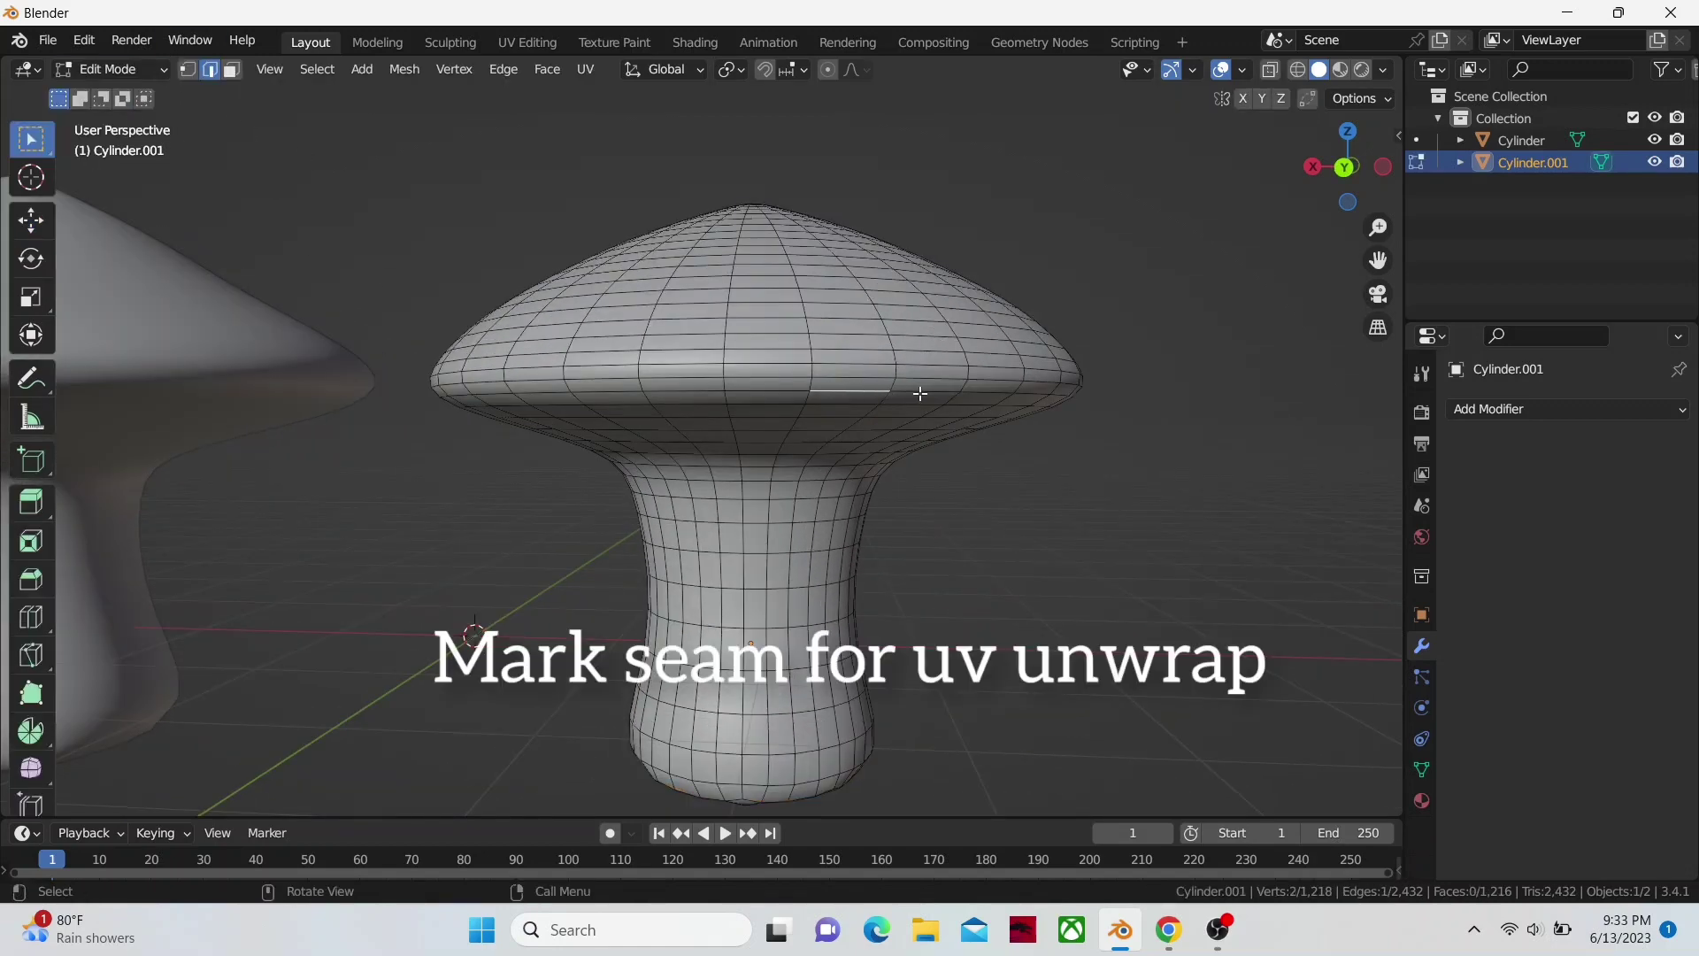
pyautogui.keyDown('alt'); pyautogui.click(929, 389); pyautogui.keyUp('alt')
pyautogui.rightClick(930, 387)
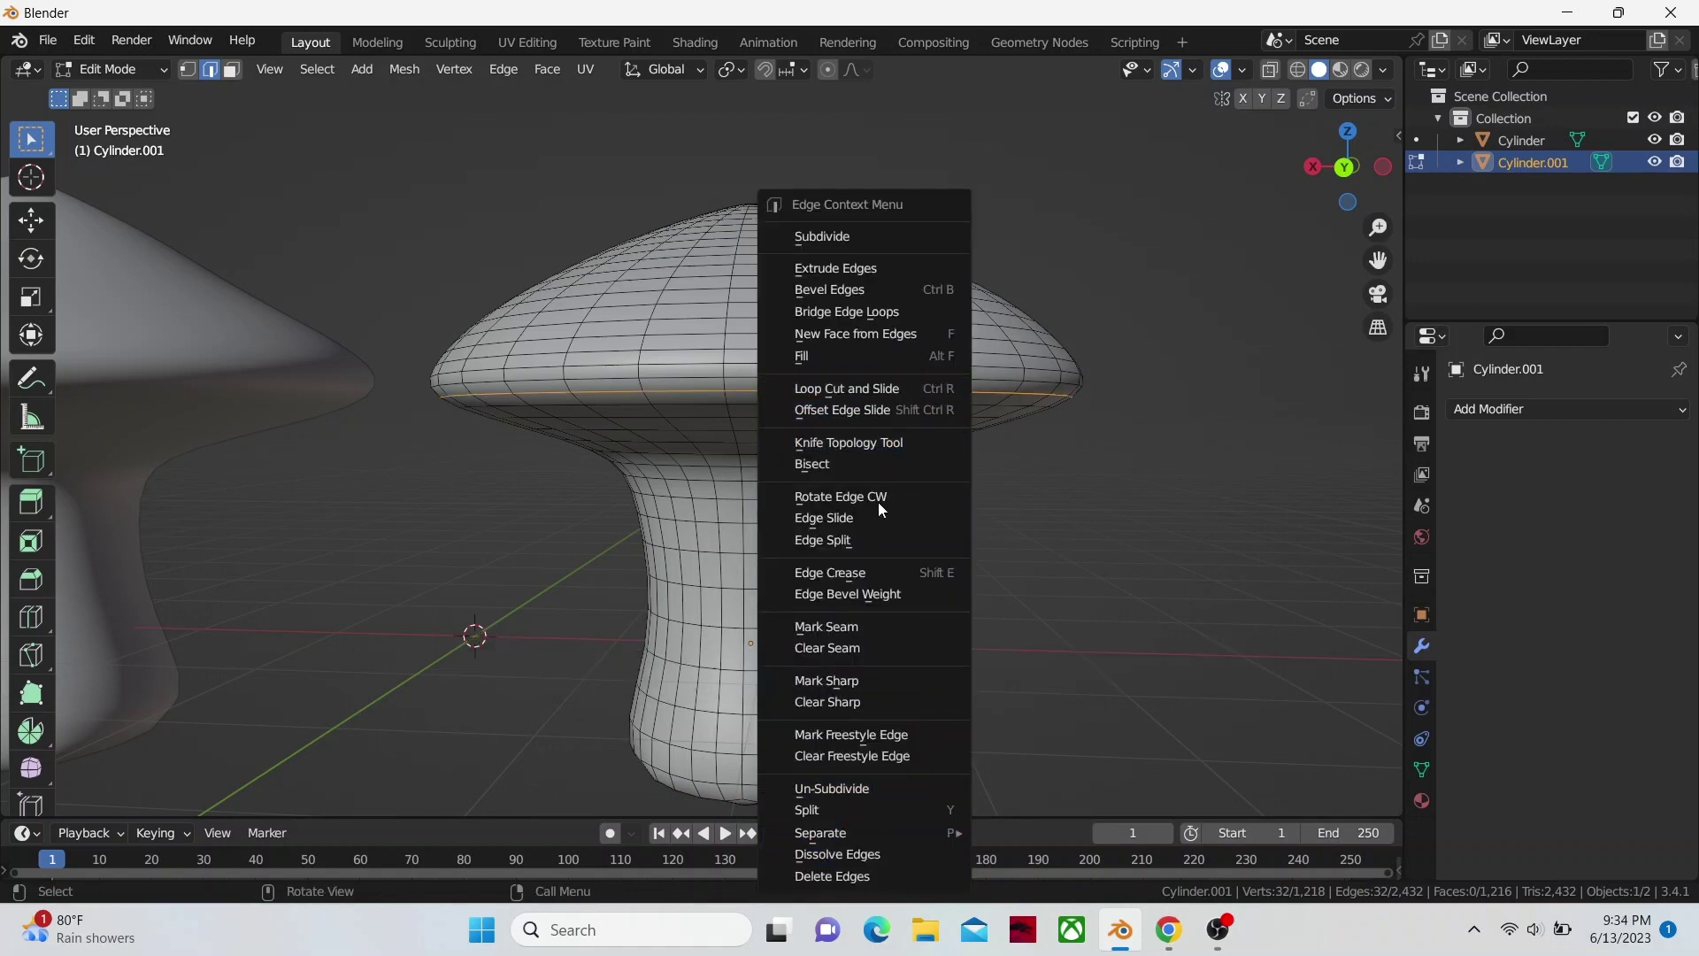
pyautogui.click(863, 627)
pyautogui.scroll(-2, 874, 599)
pyautogui.moveTo(875, 599); pyautogui.dragTo(886, 600, button='middle')
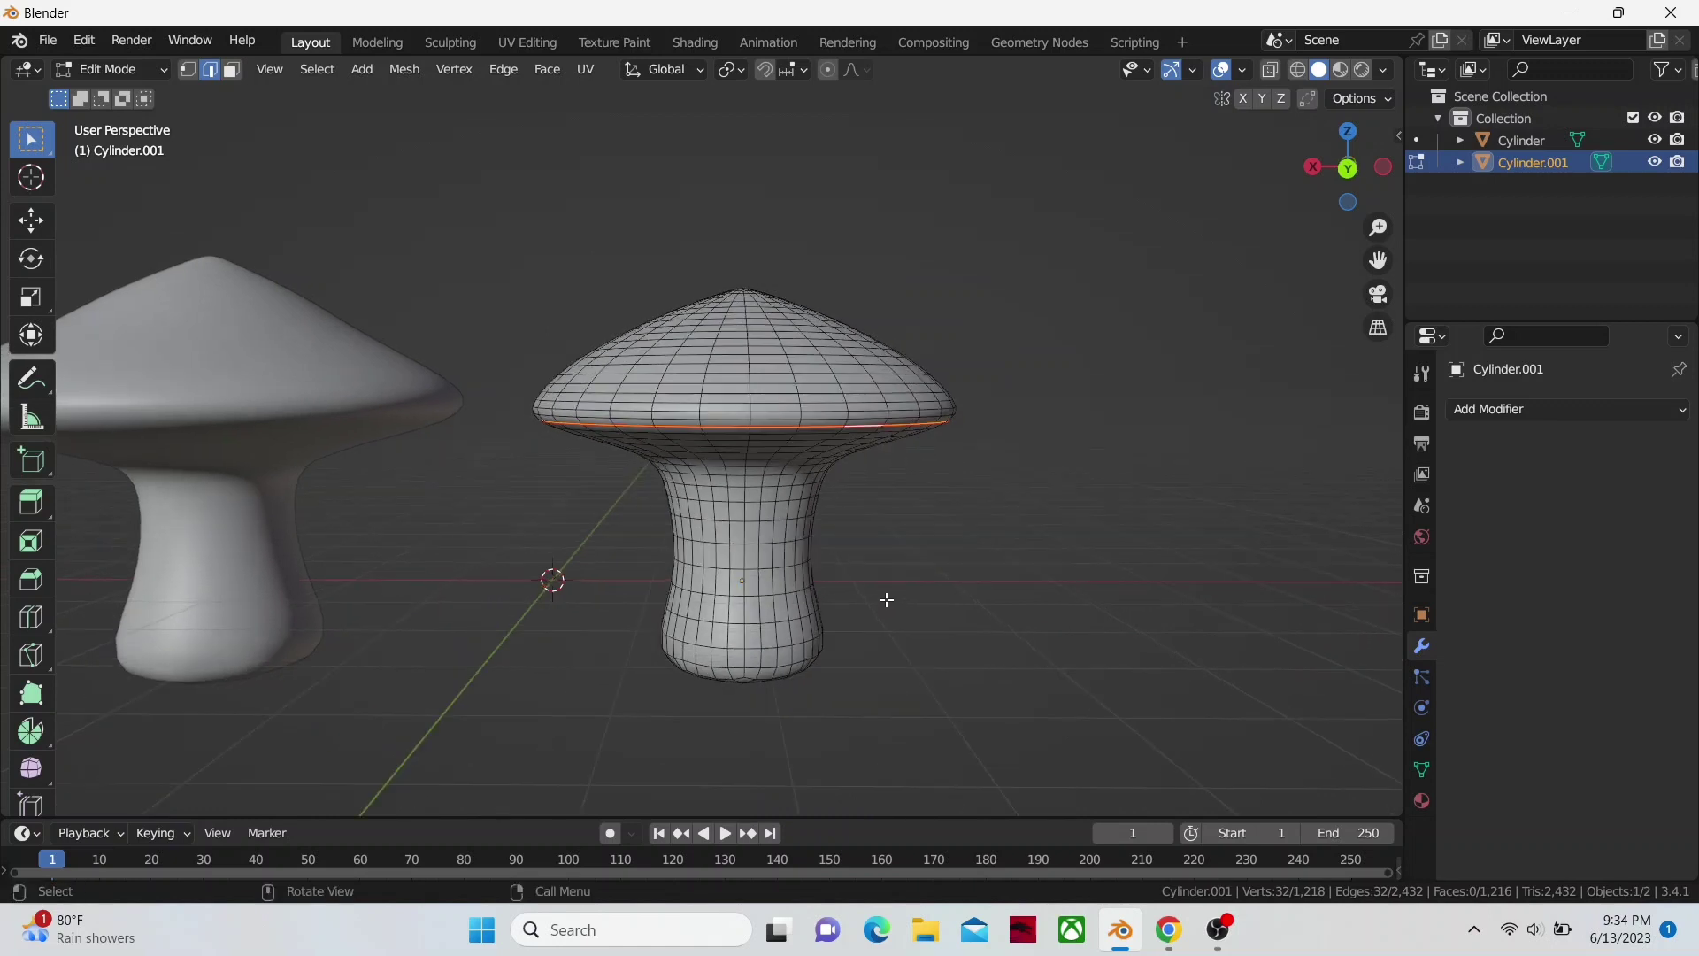
# - Return to Object Mode and apply the scale of the second mushroom again
pyautogui.click(121, 69)
pyautogui.click(124, 91)
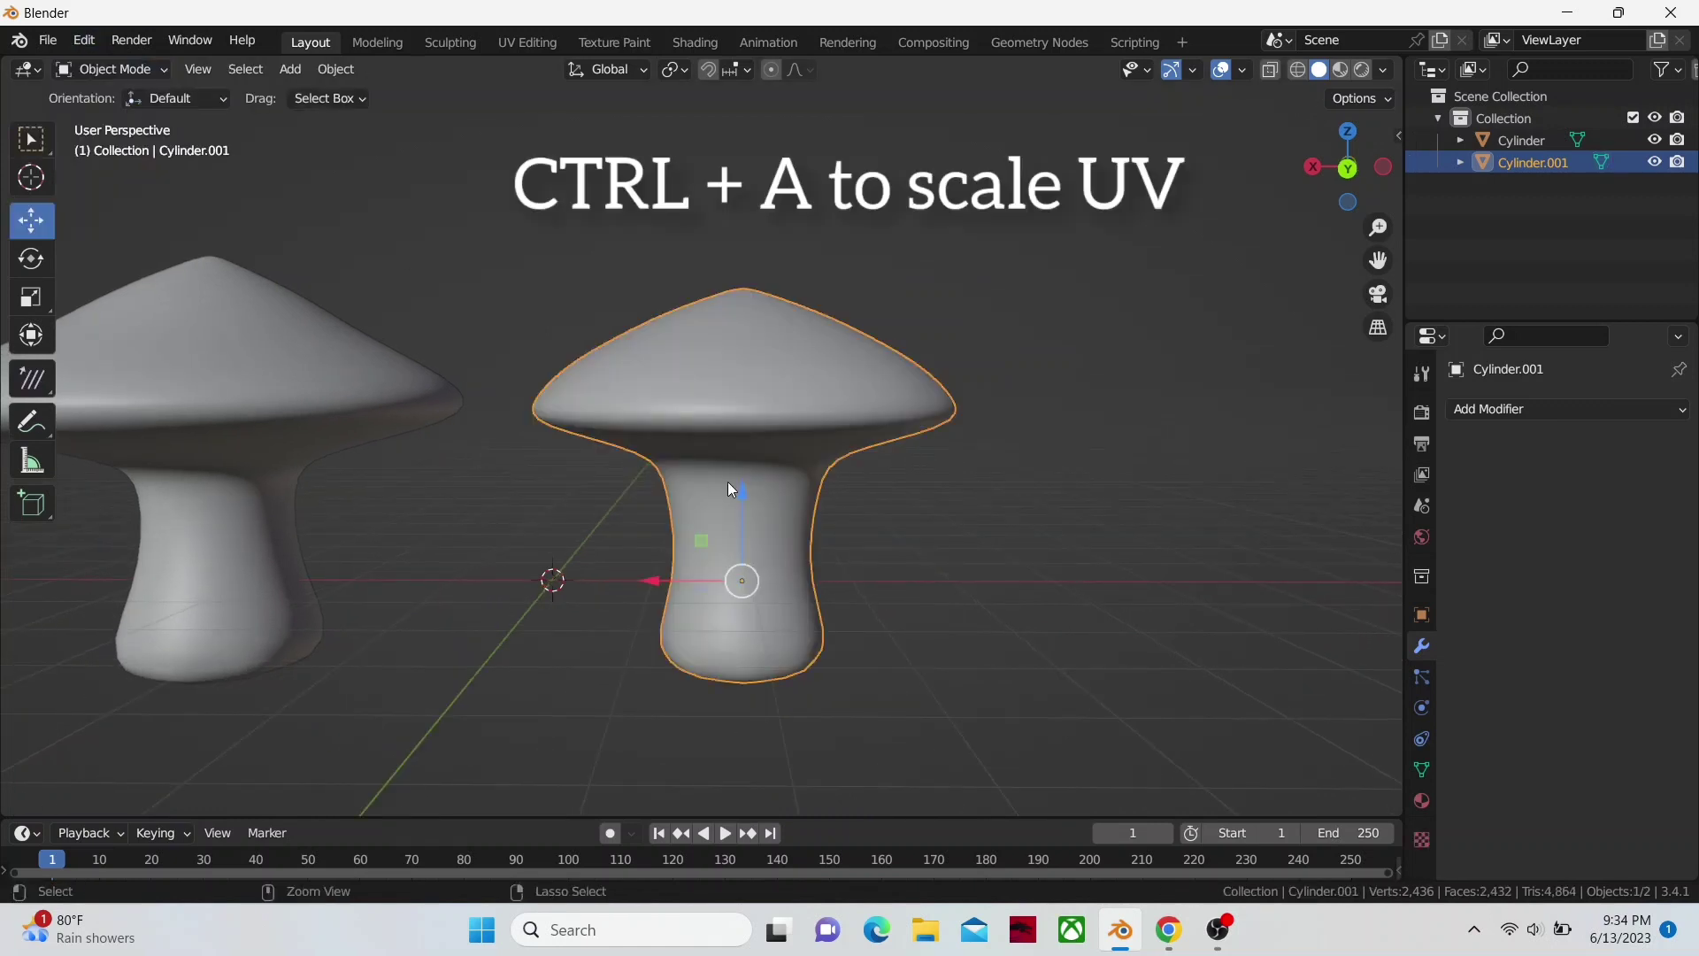
pyautogui.hotkey('ctrl', 'a')
pyautogui.click(728, 482)
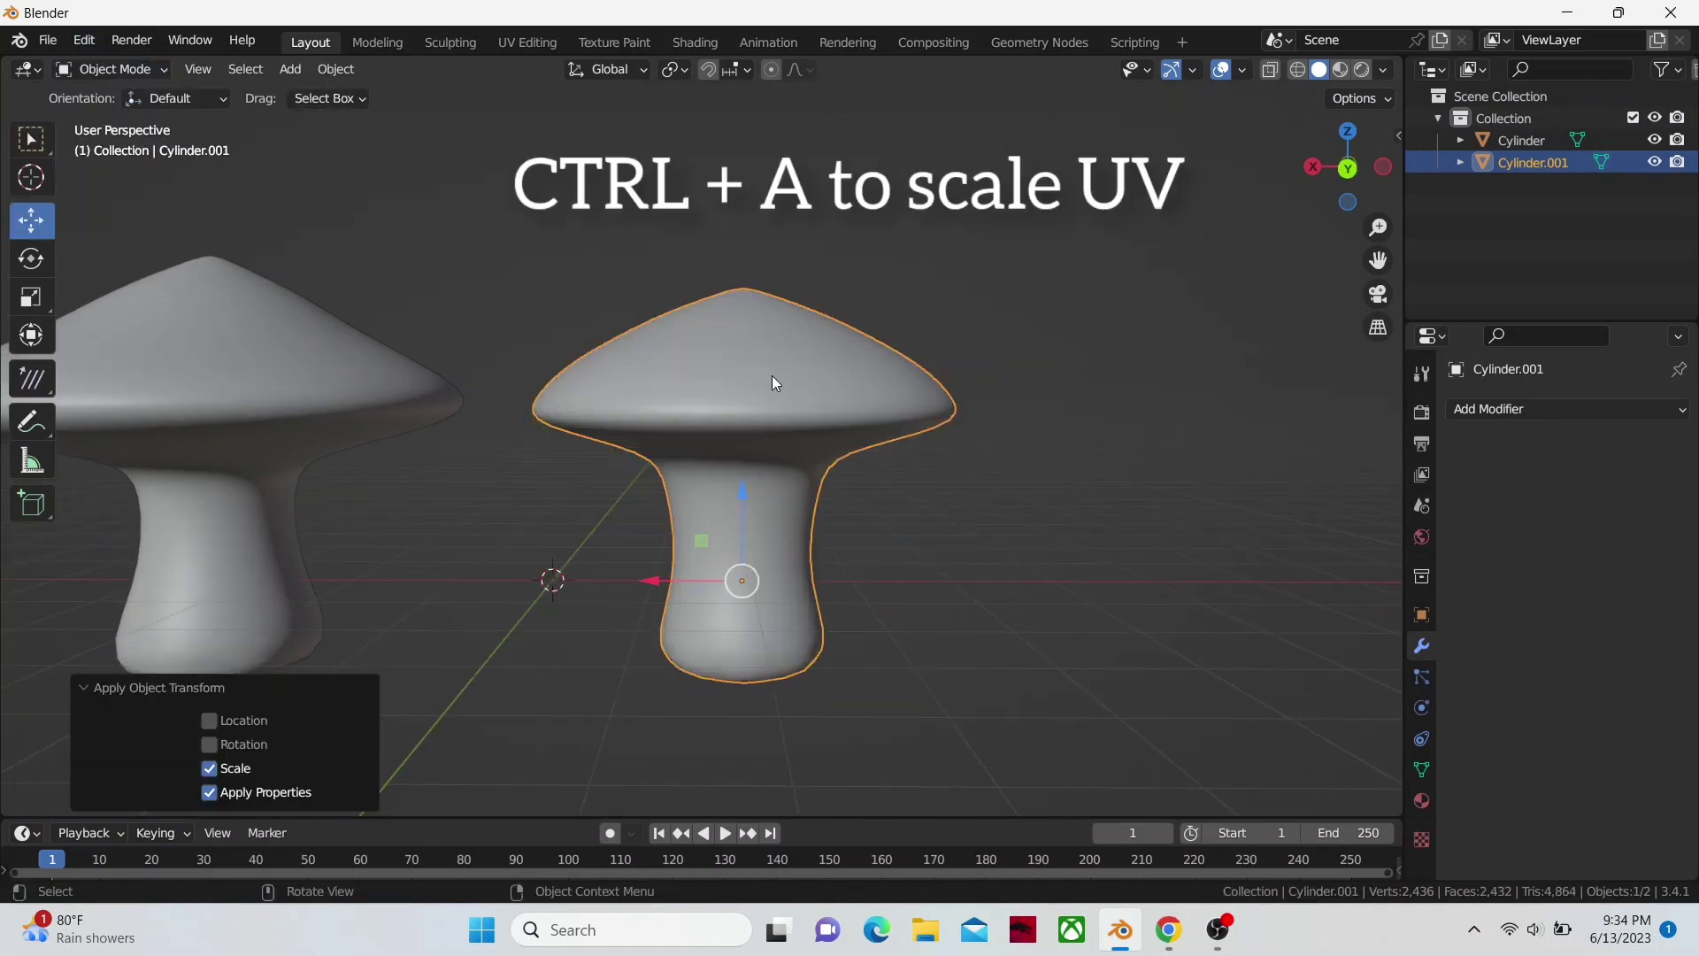
# - Switch to the UV Editing workspace and unwrap the whole second mushroom mesh along its seam
pyautogui.click(526, 43)
pyautogui.scroll(-3, 1009, 579)
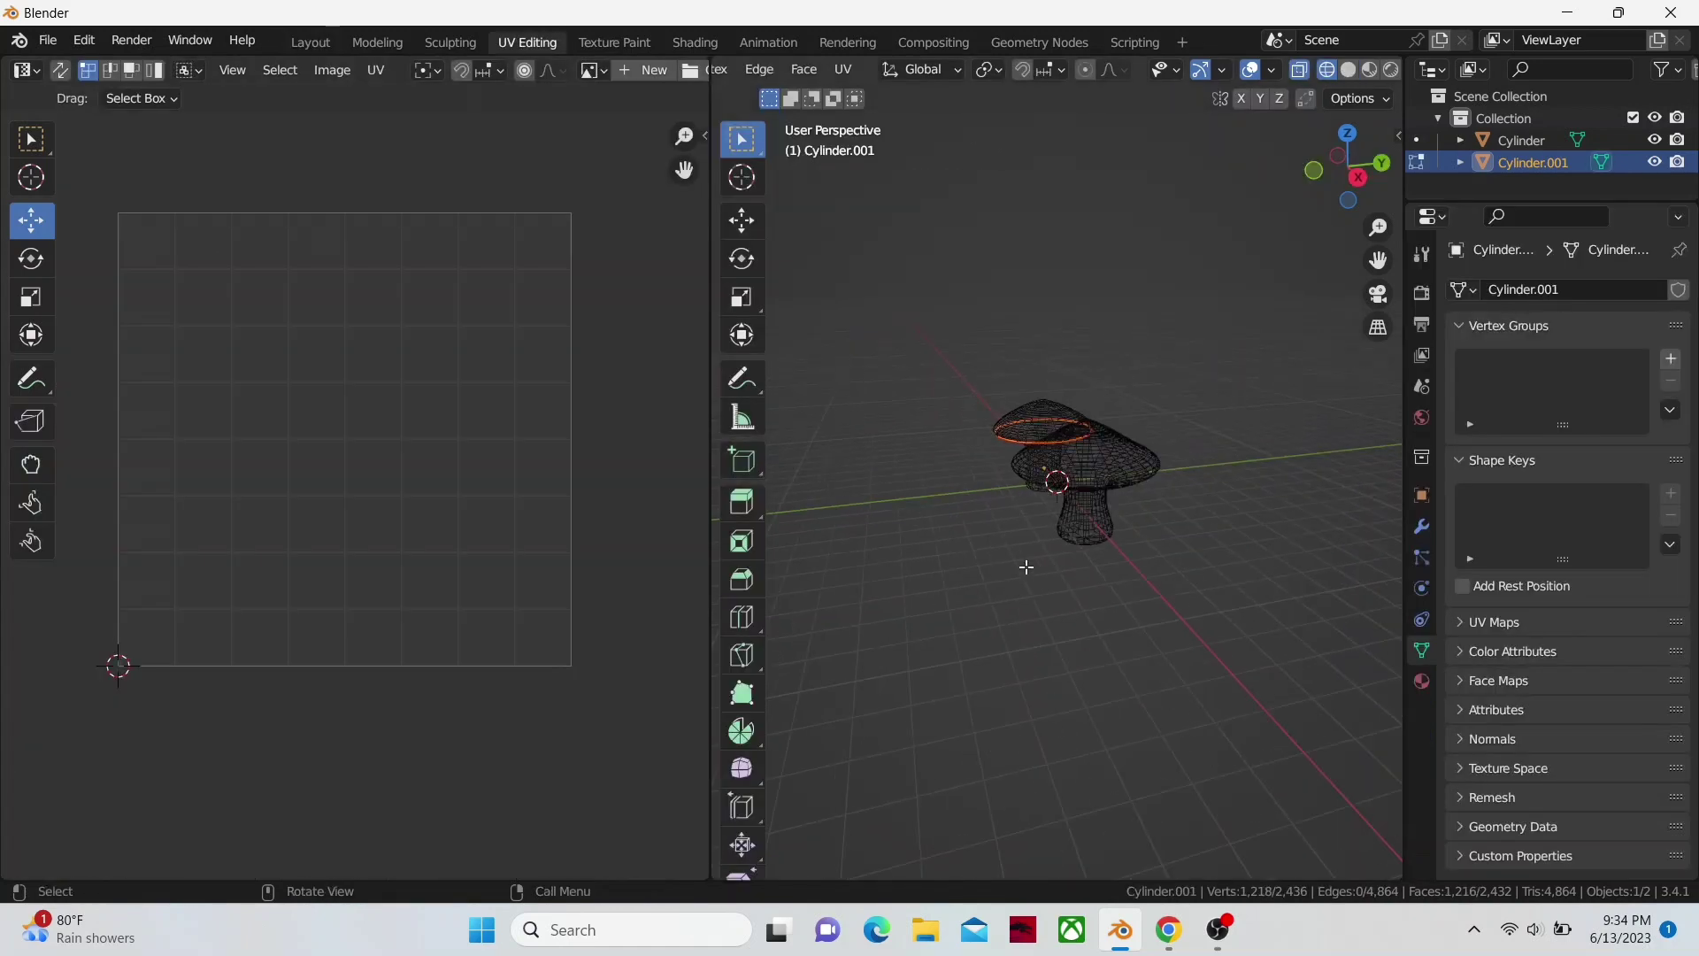
pyautogui.press('a')
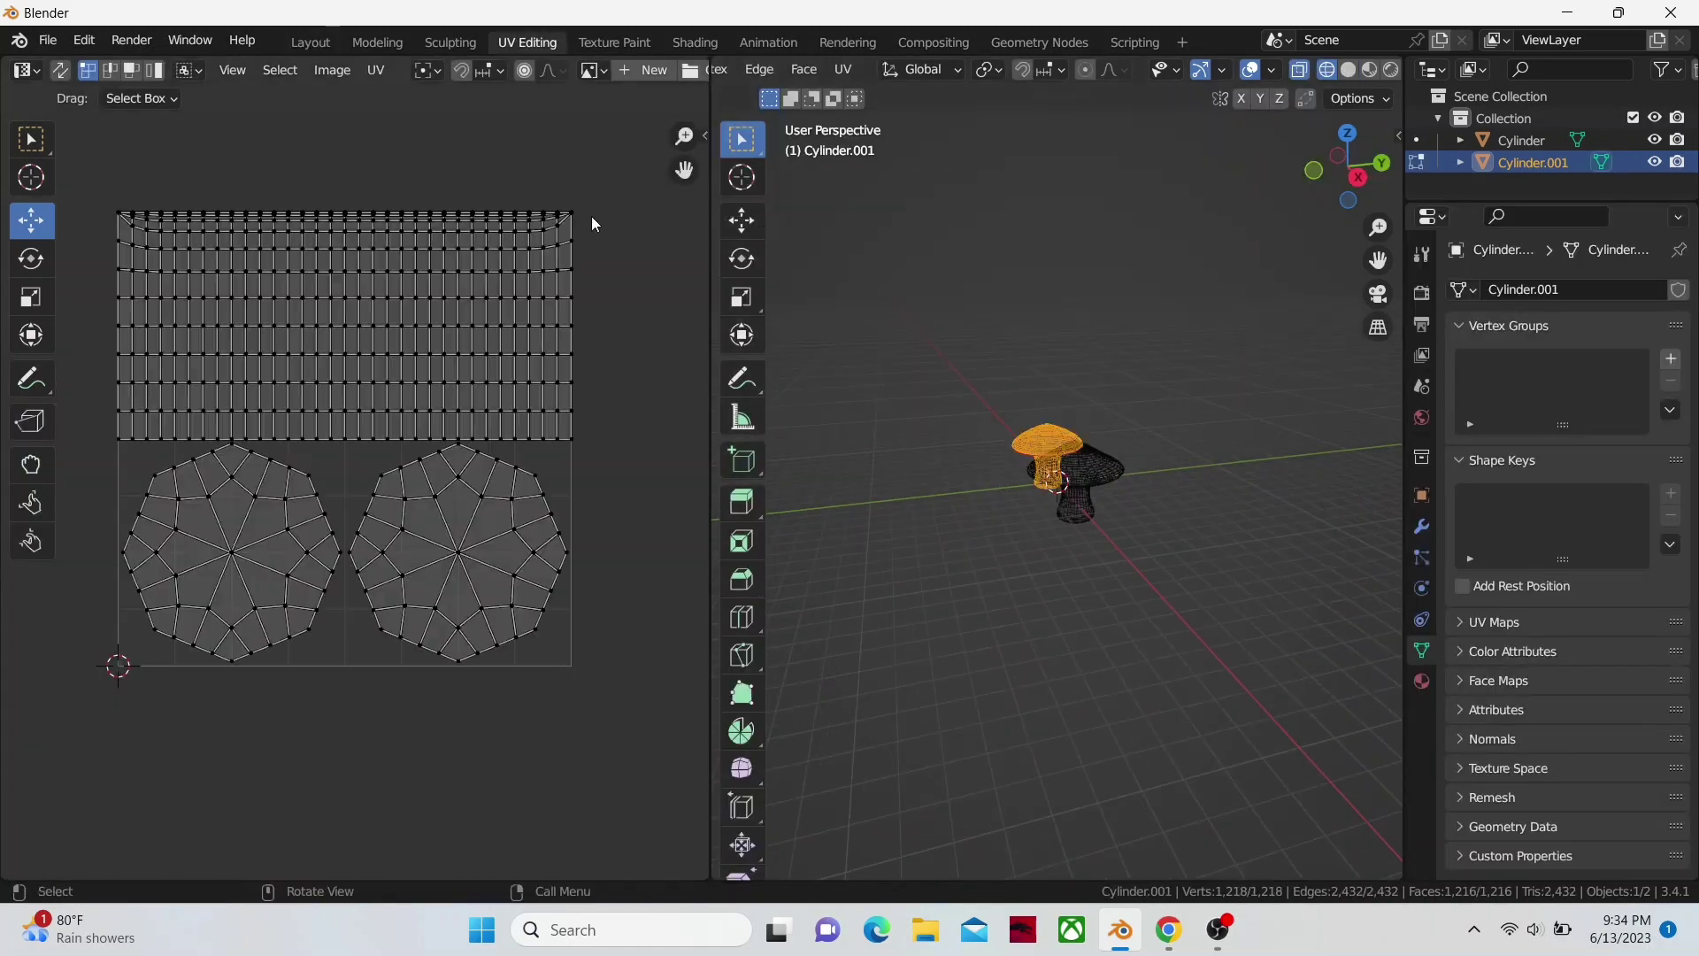
pyautogui.click(842, 71)
pyautogui.click(853, 90)
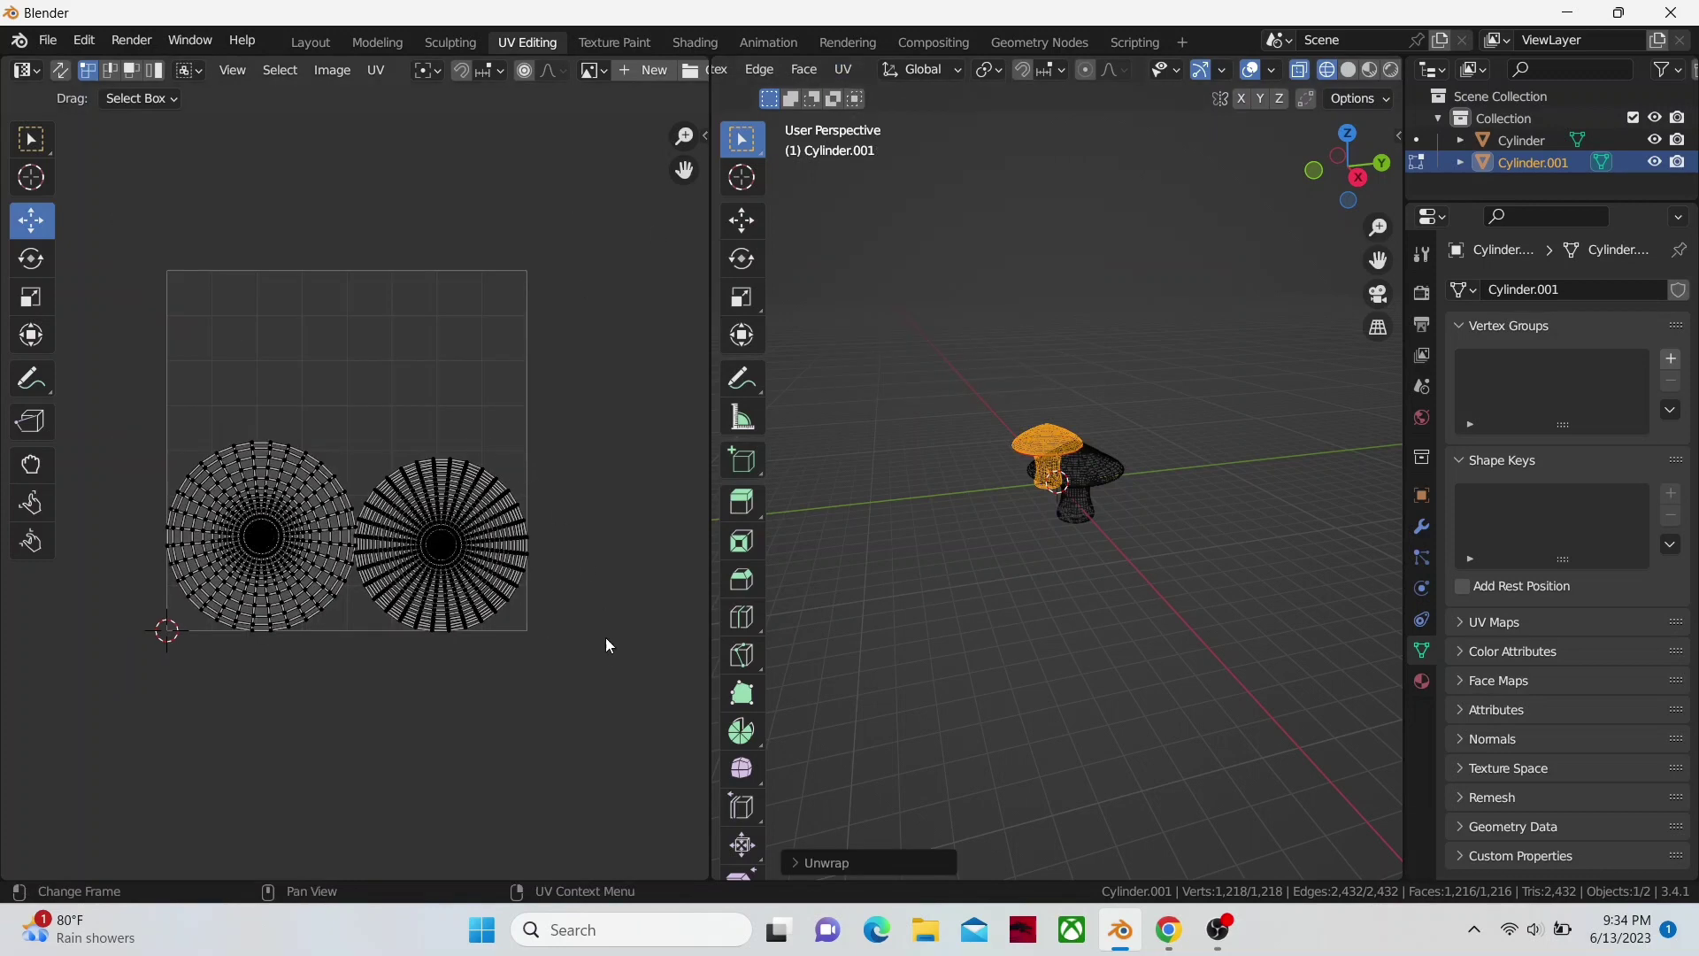
# - Move both round UV islands up to the vertical middle of the UV square
pyautogui.scroll(2, 531, 575)
pyautogui.press('a')
pyautogui.moveTo(345, 486); pyautogui.dragTo(338, 337)
pyautogui.scroll(-3, 460, 283)
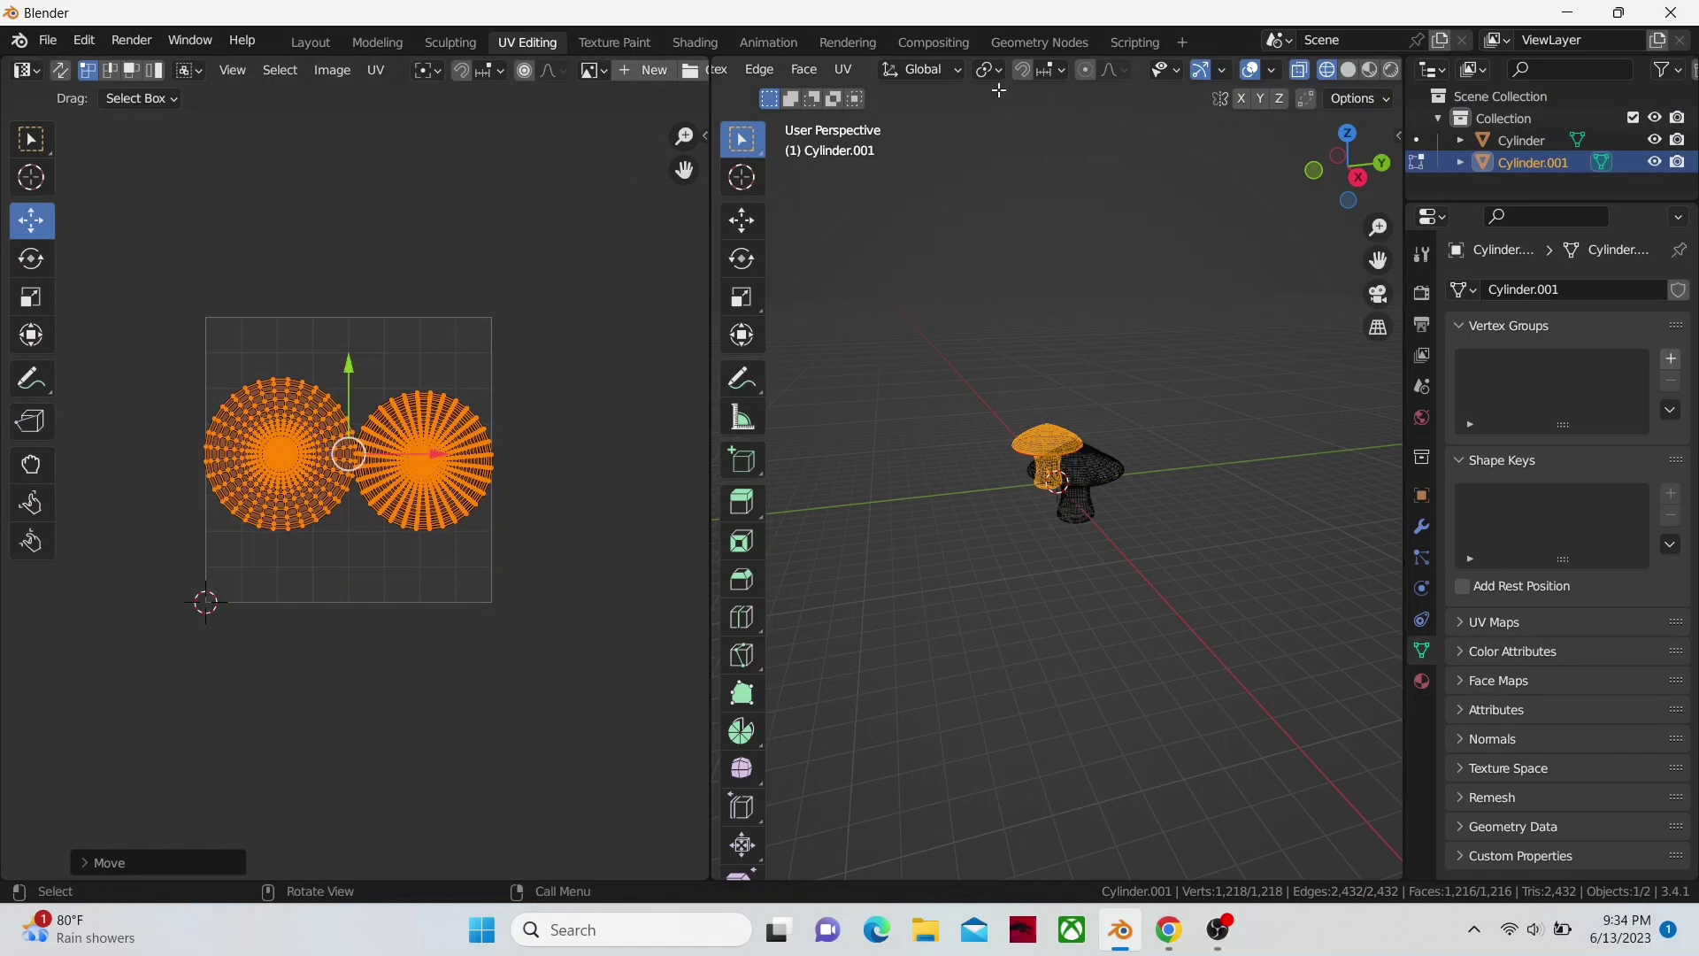
# - In the Texture Paint workspace, add a 1024 × 1024 px blank Base Color paint slot to the second mushroom
pyautogui.click(631, 42)
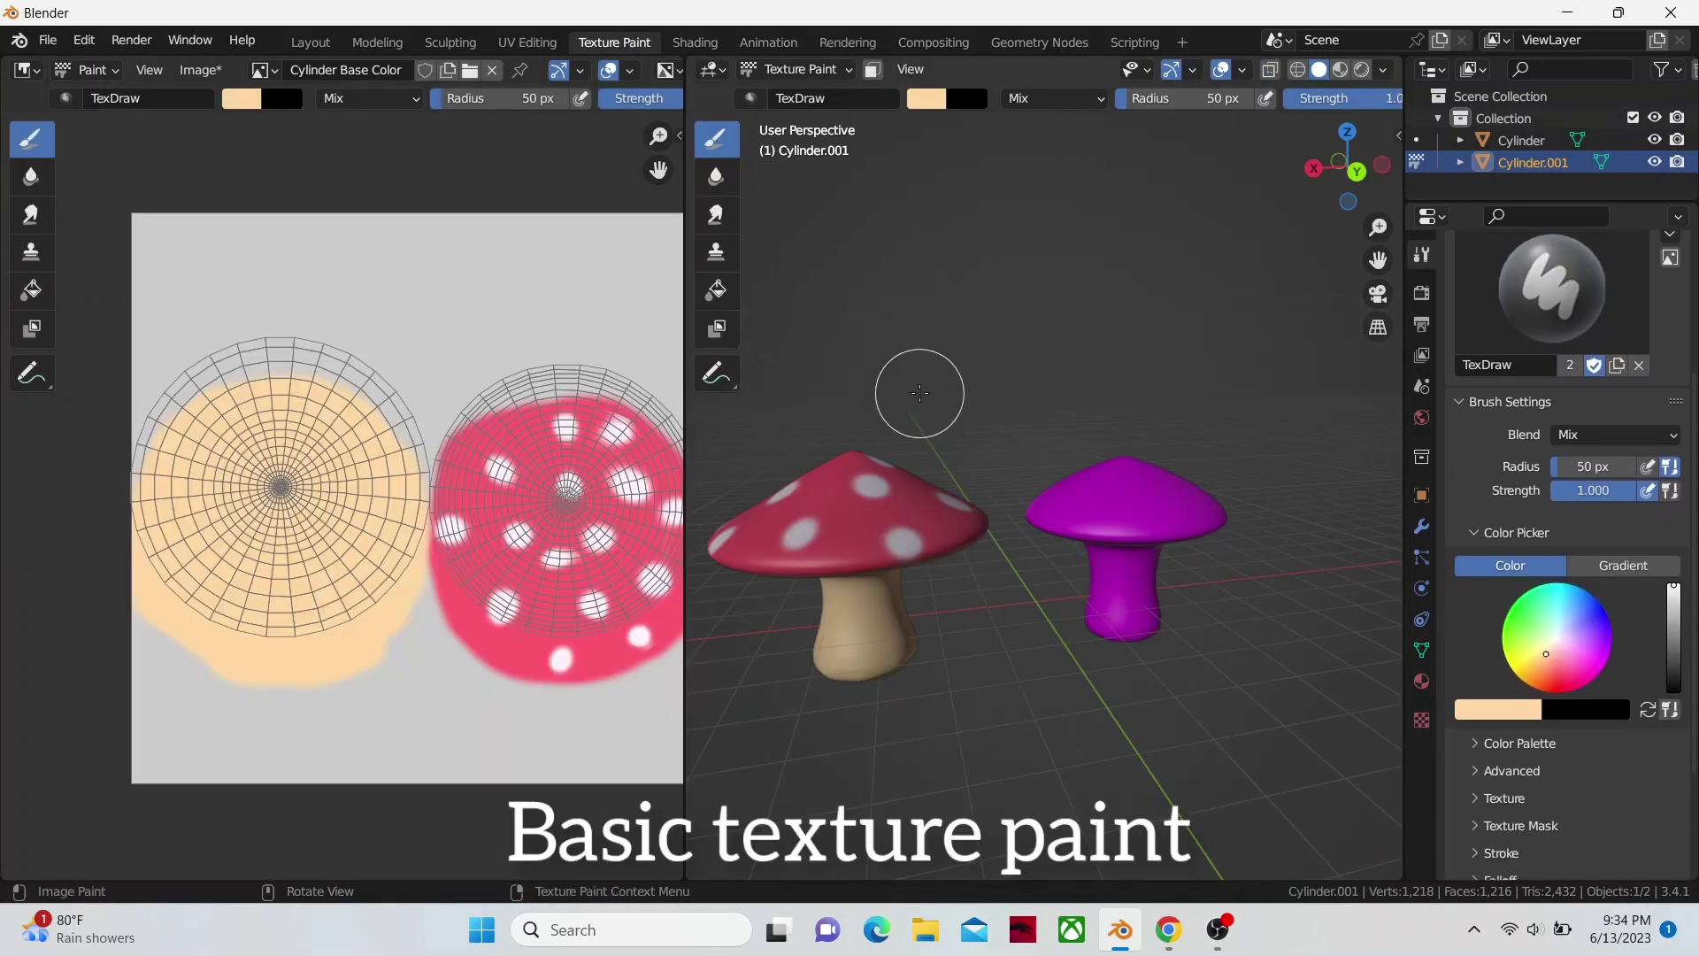
pyautogui.scroll(2, 1091, 525)
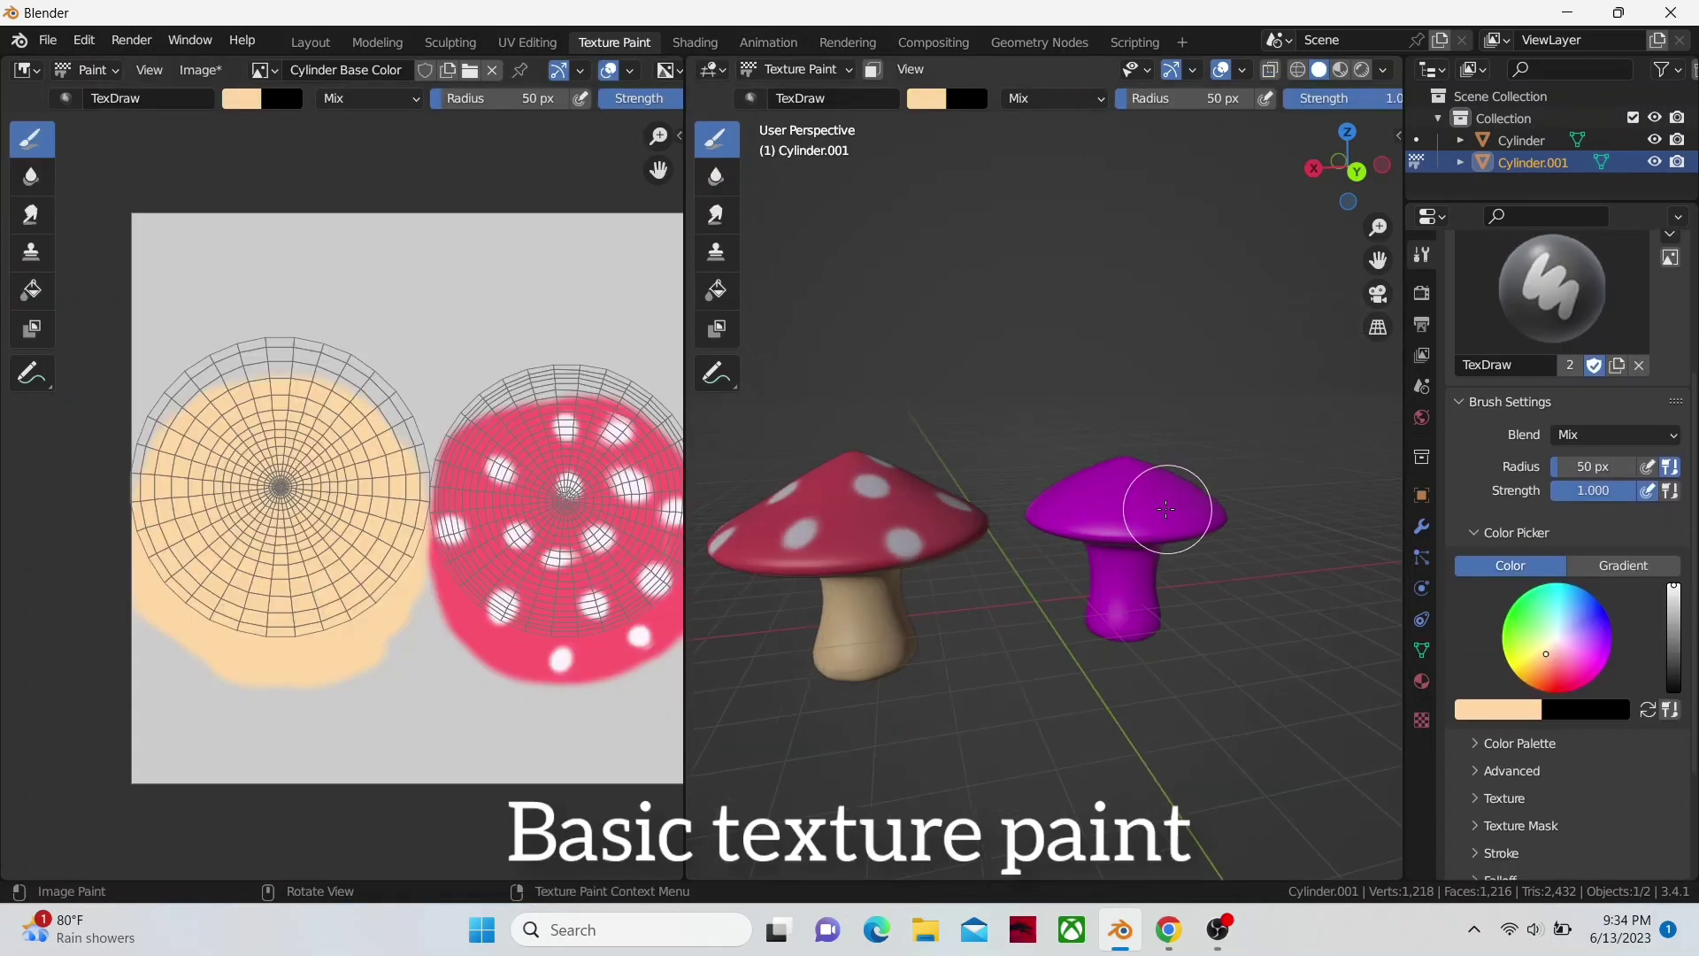
pyautogui.scroll(4, 1167, 509)
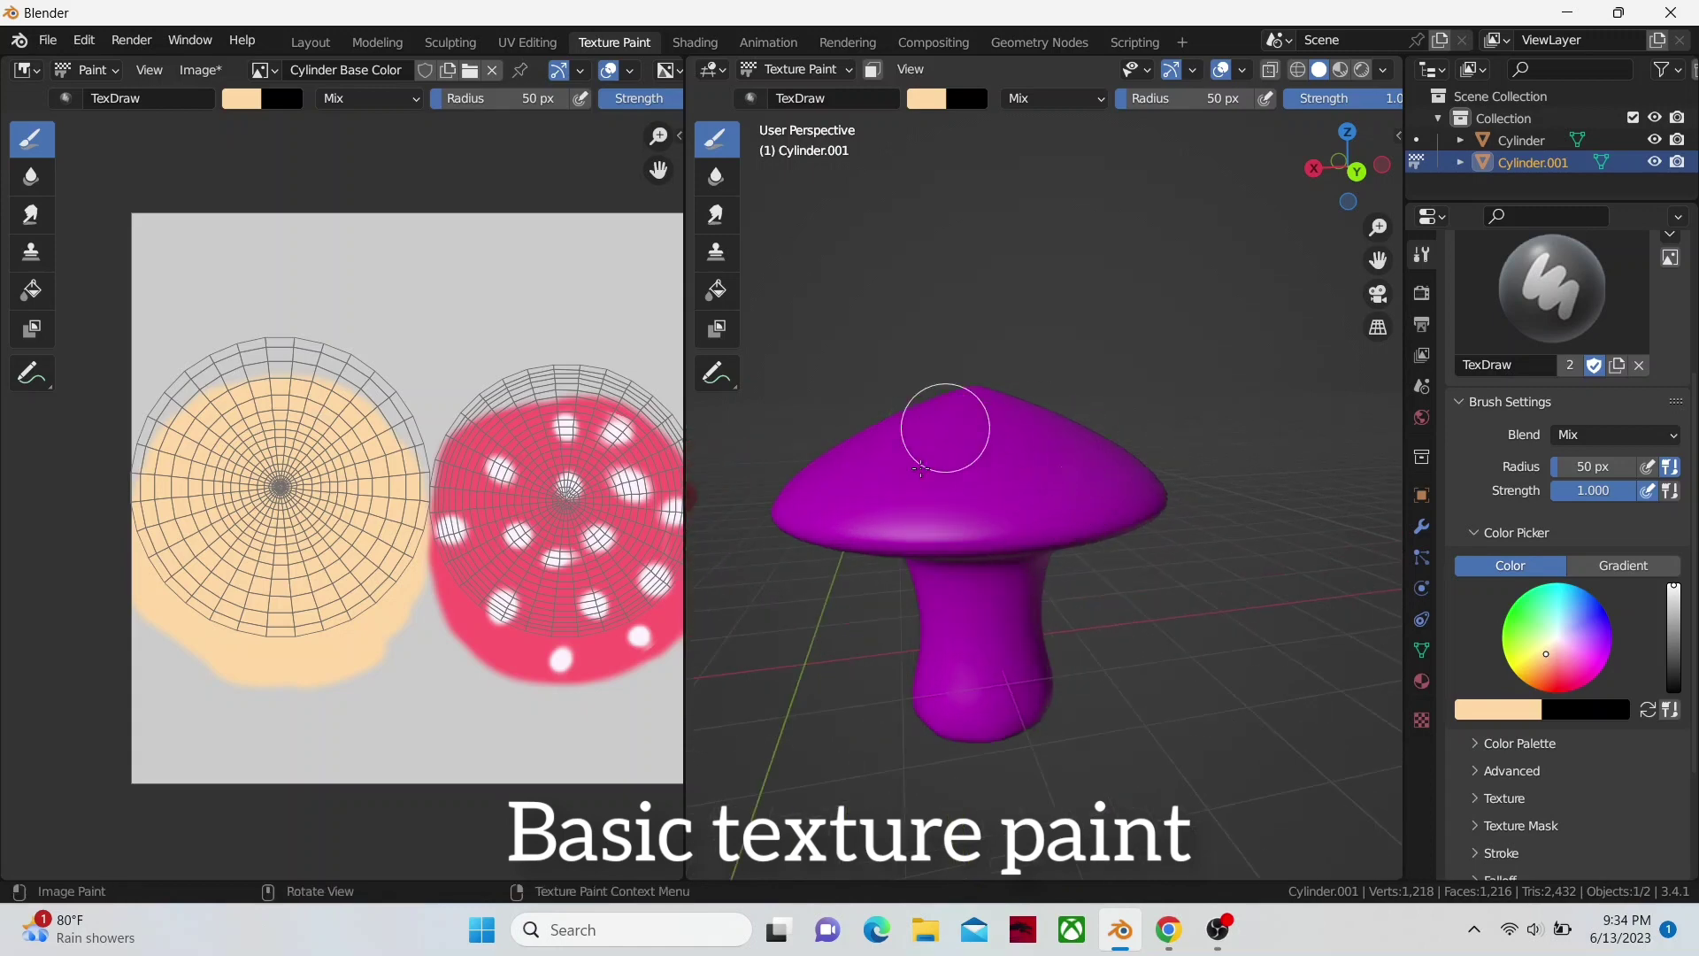
pyautogui.scroll(5, 1675, 412)
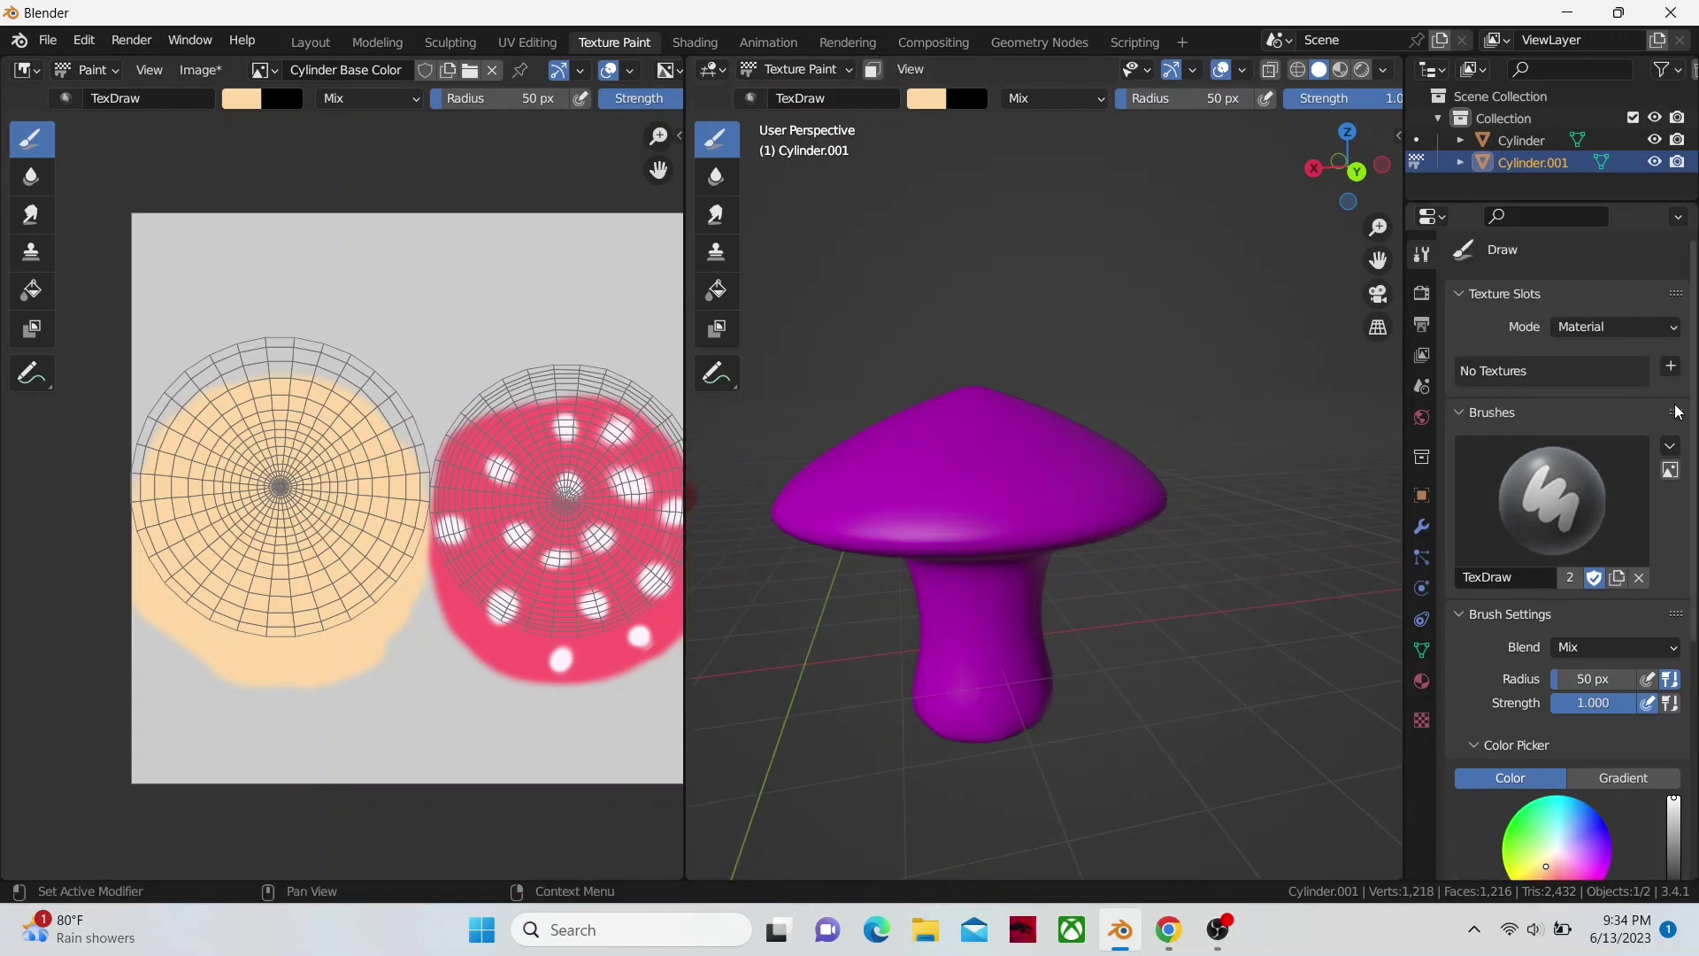
pyautogui.click(1671, 369)
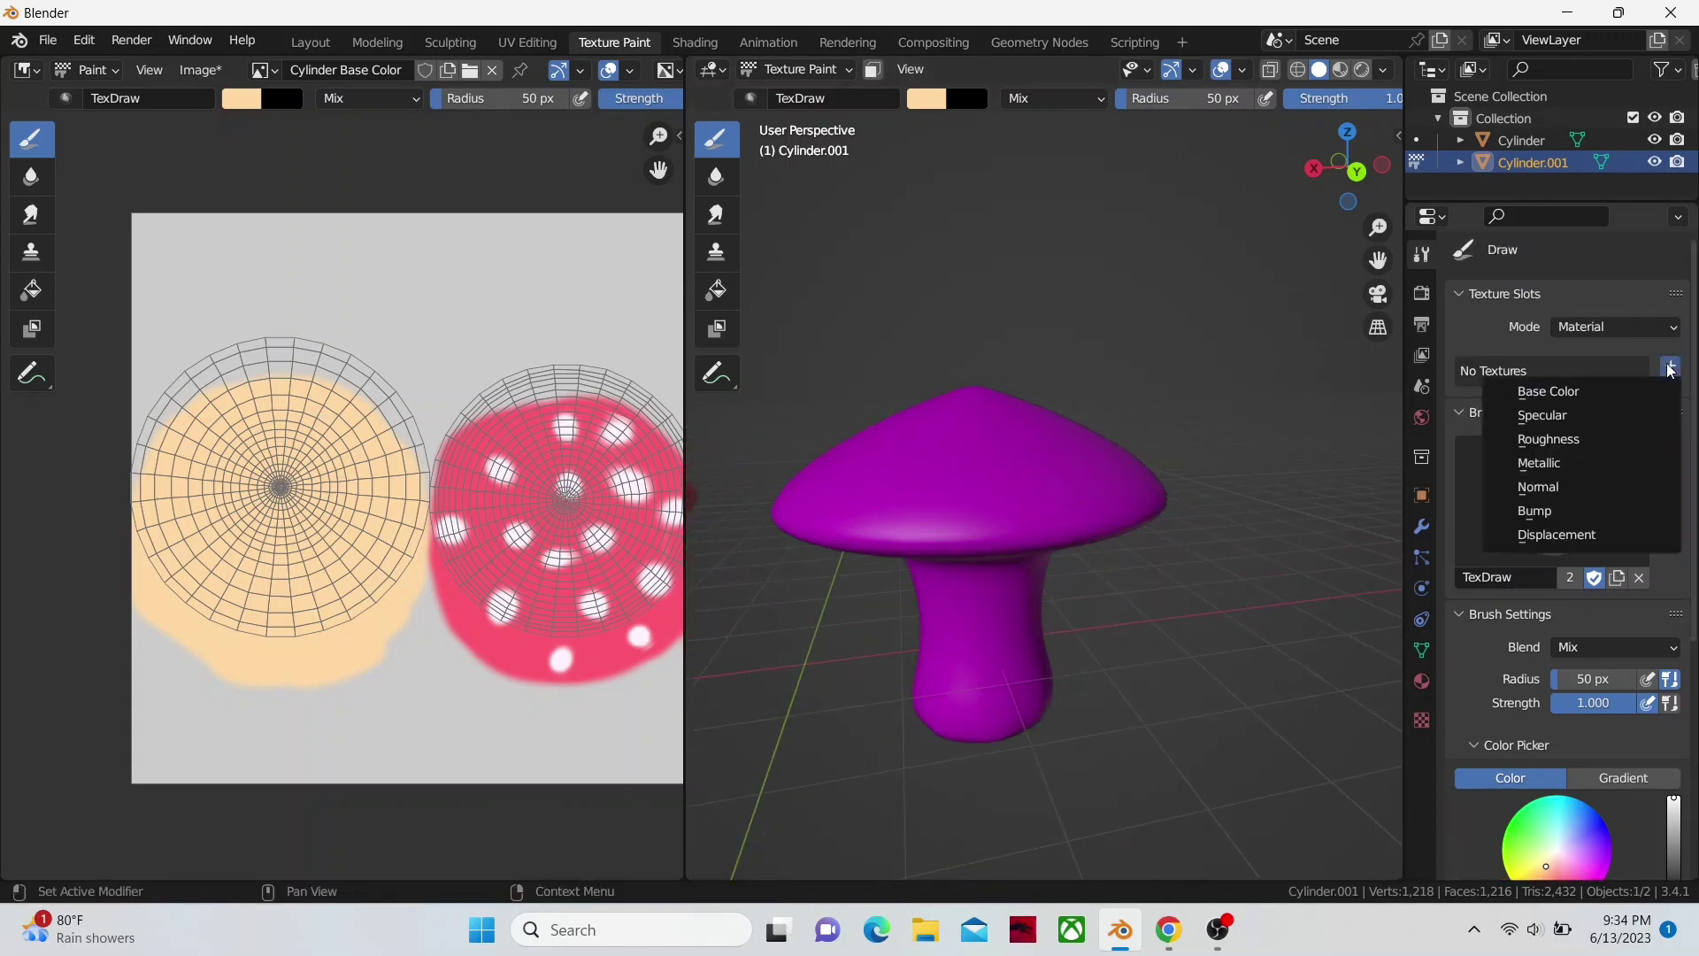
pyautogui.click(1601, 392)
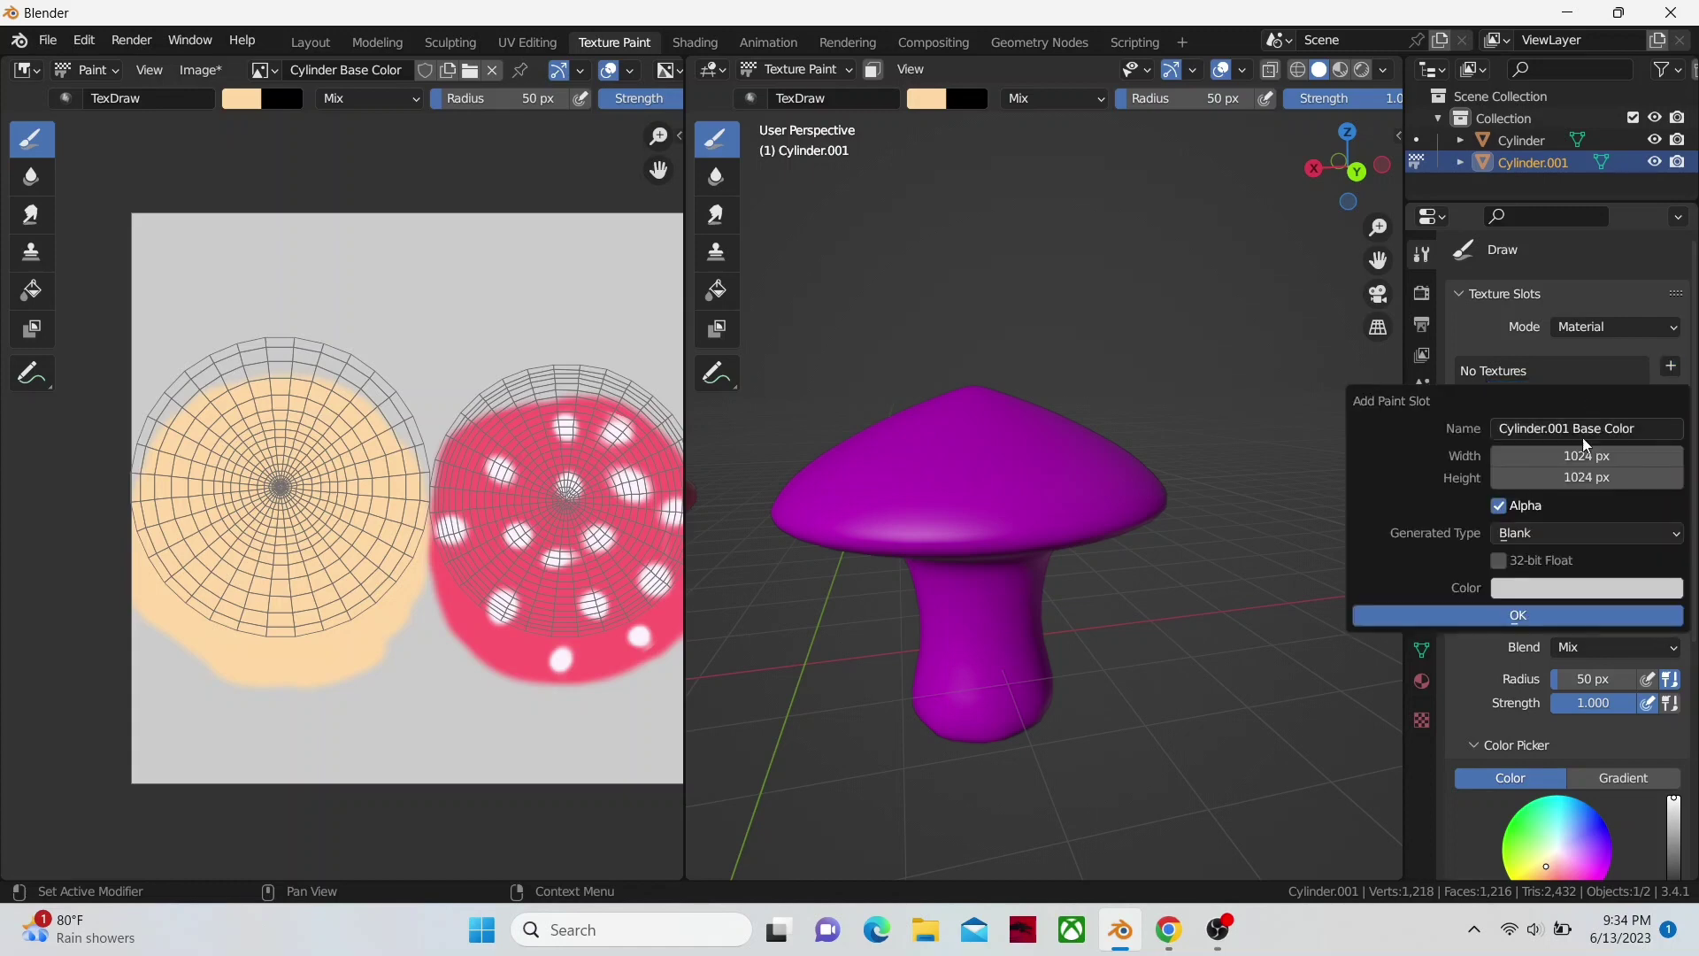
pyautogui.click(1519, 615)
pyautogui.moveTo(918, 516); pyautogui.dragTo(1021, 500, button='middle')
pyautogui.scroll(5, 1021, 500)
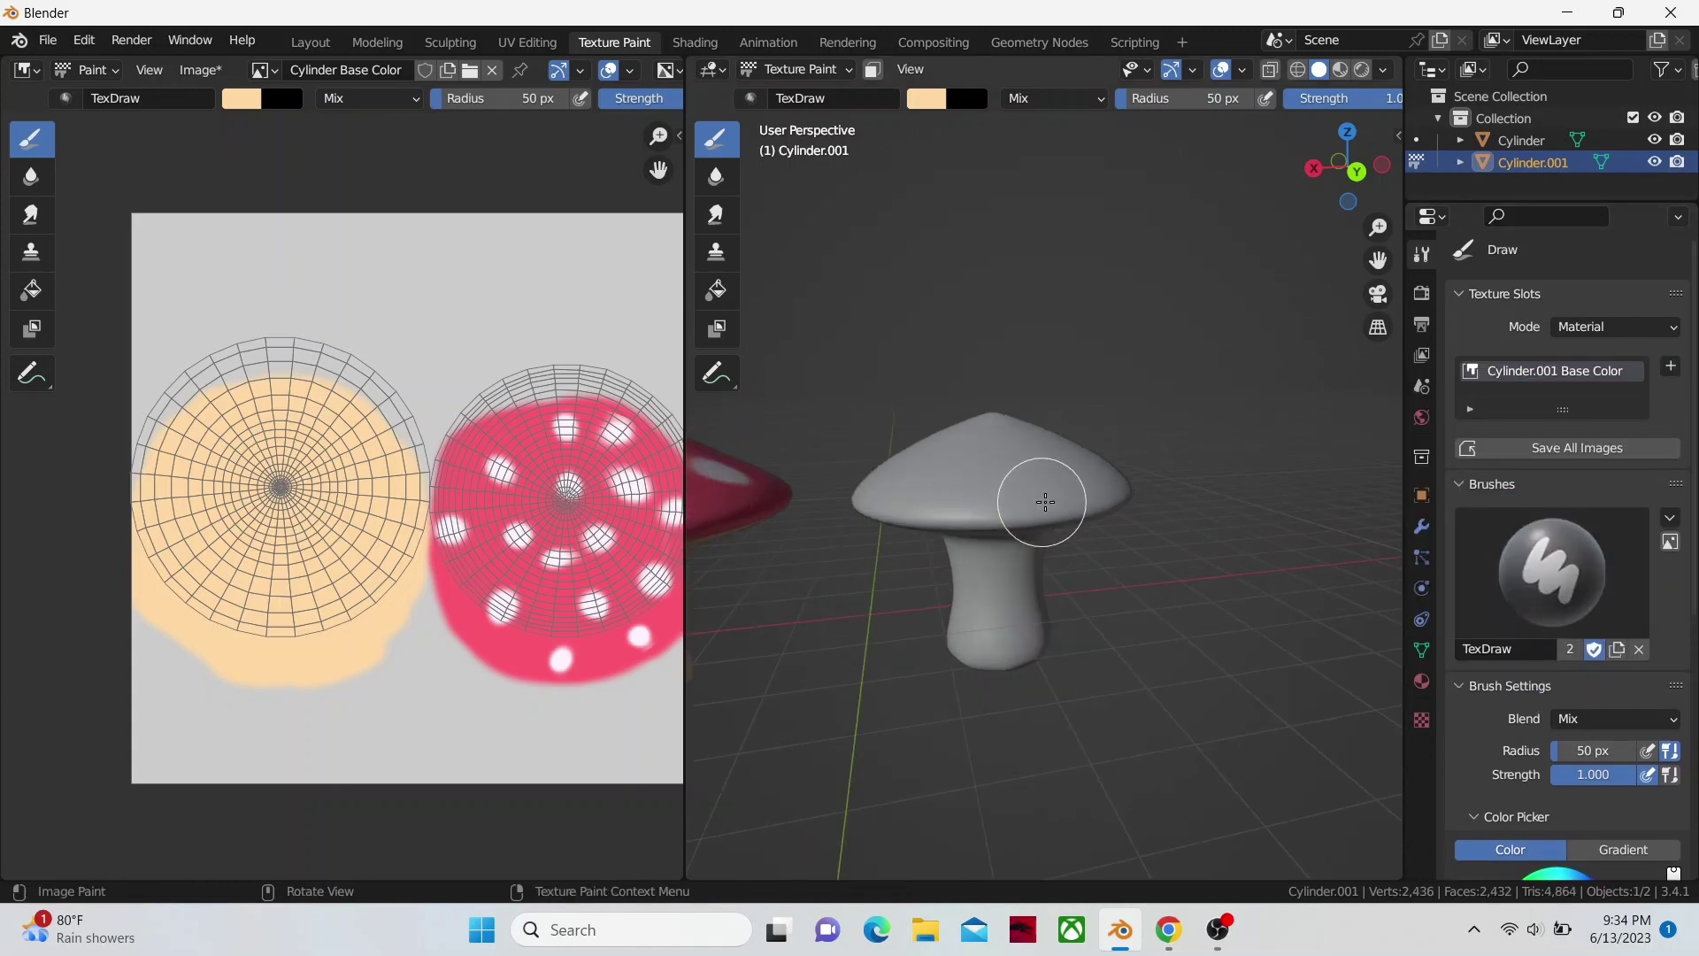
pyautogui.scroll(-2, 863, 492)
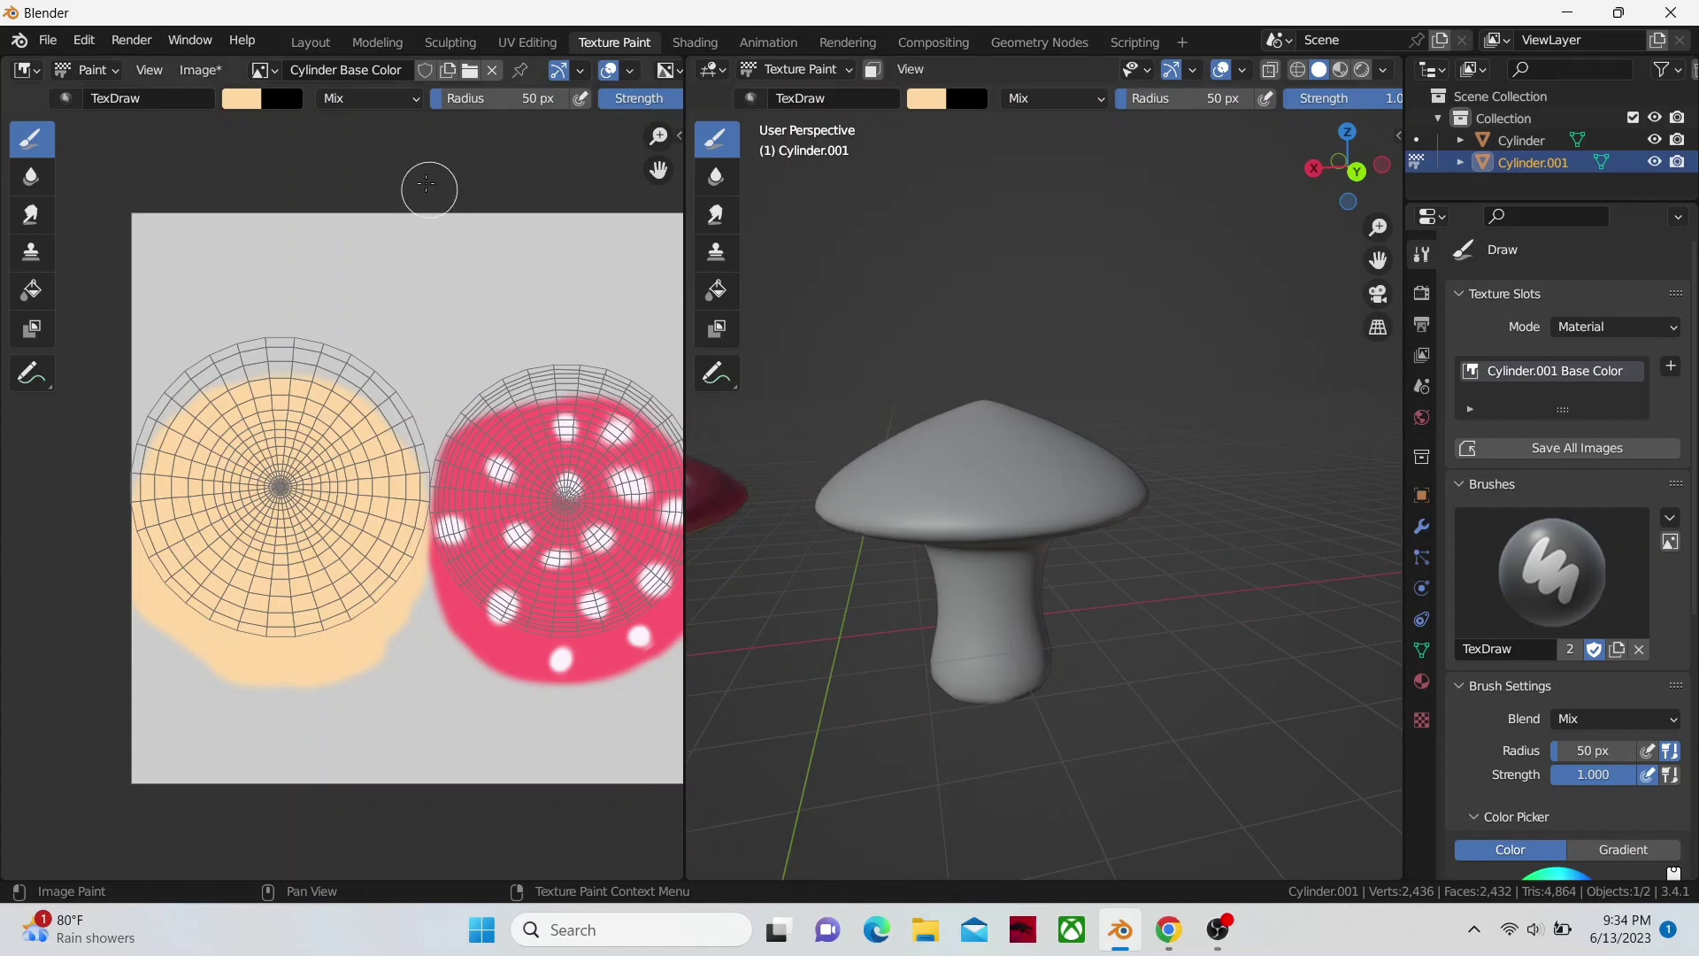
# - Show the Cylinder.001 Base Color image in the image editor and bring the second mushroom closer for painting
pyautogui.click(257, 74)
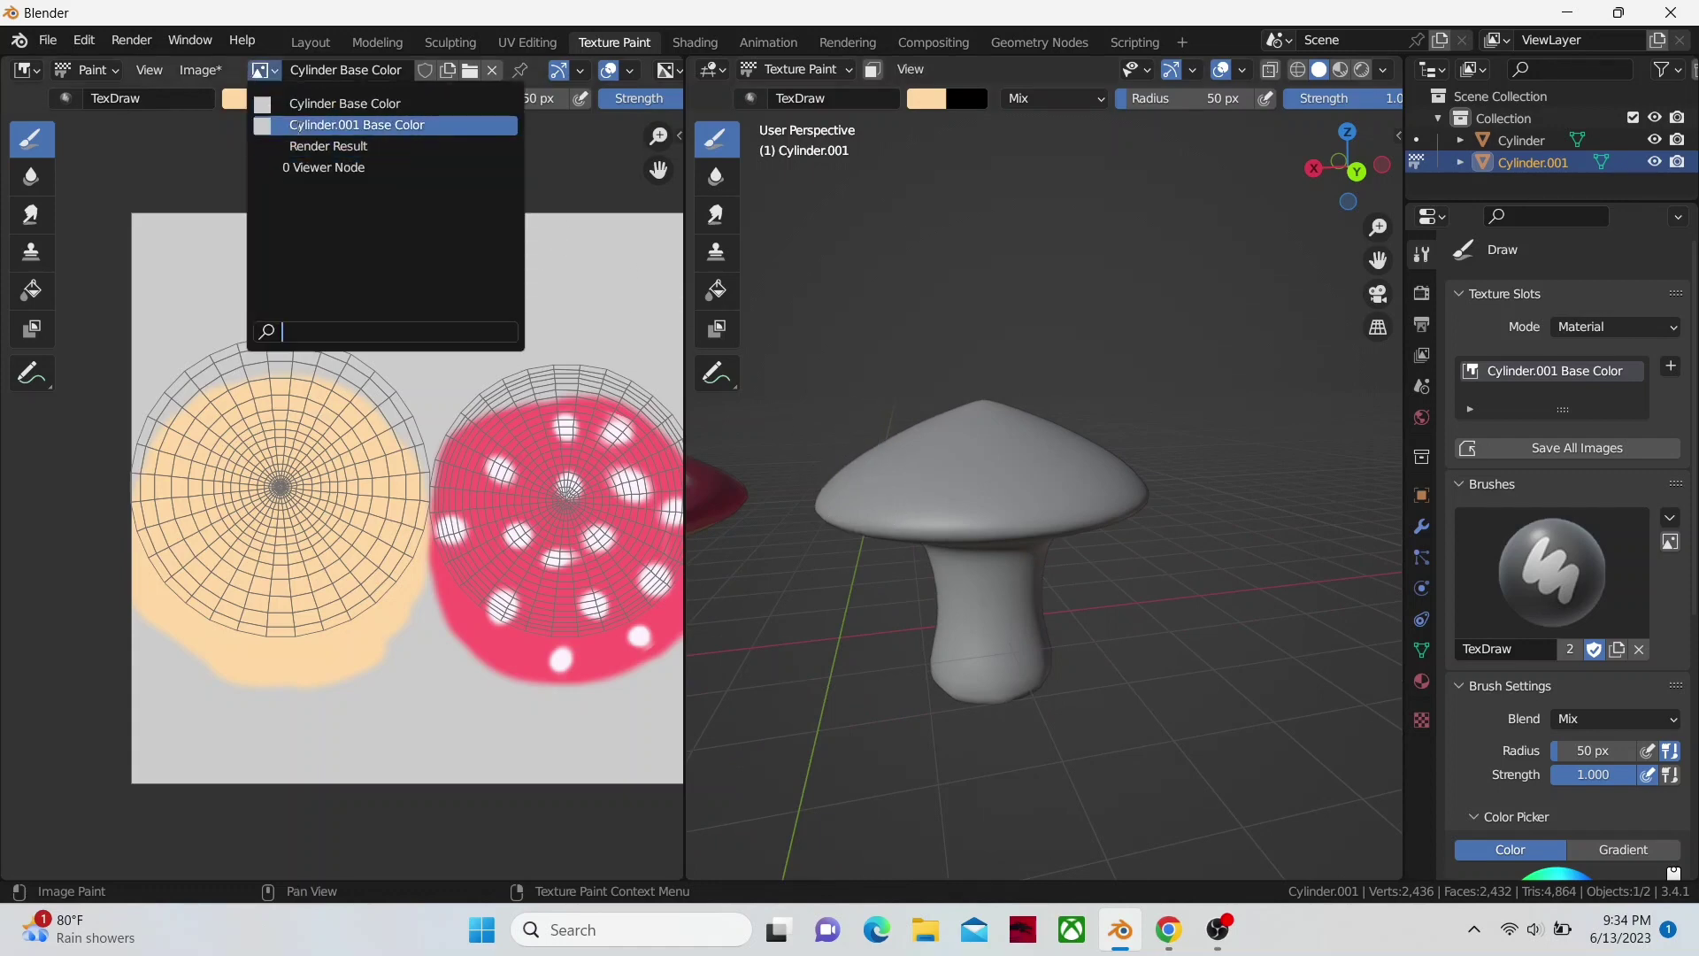
pyautogui.click(296, 124)
pyautogui.scroll(-2, 292, 543)
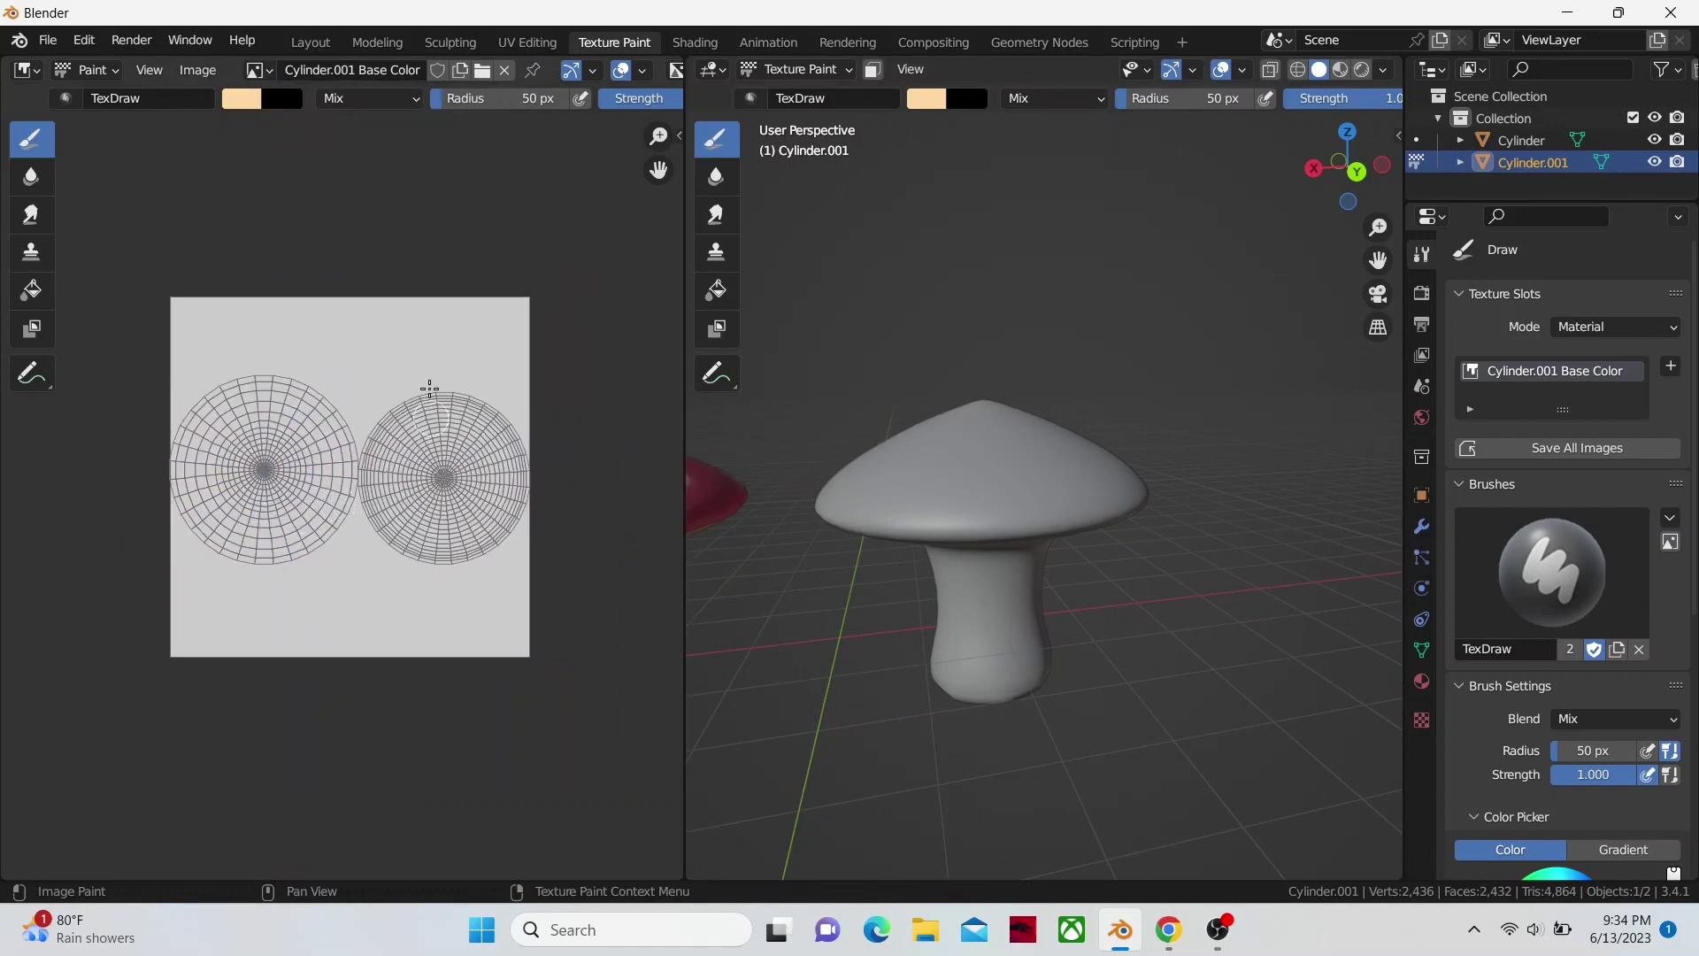
pyautogui.scroll(2, 1070, 576)
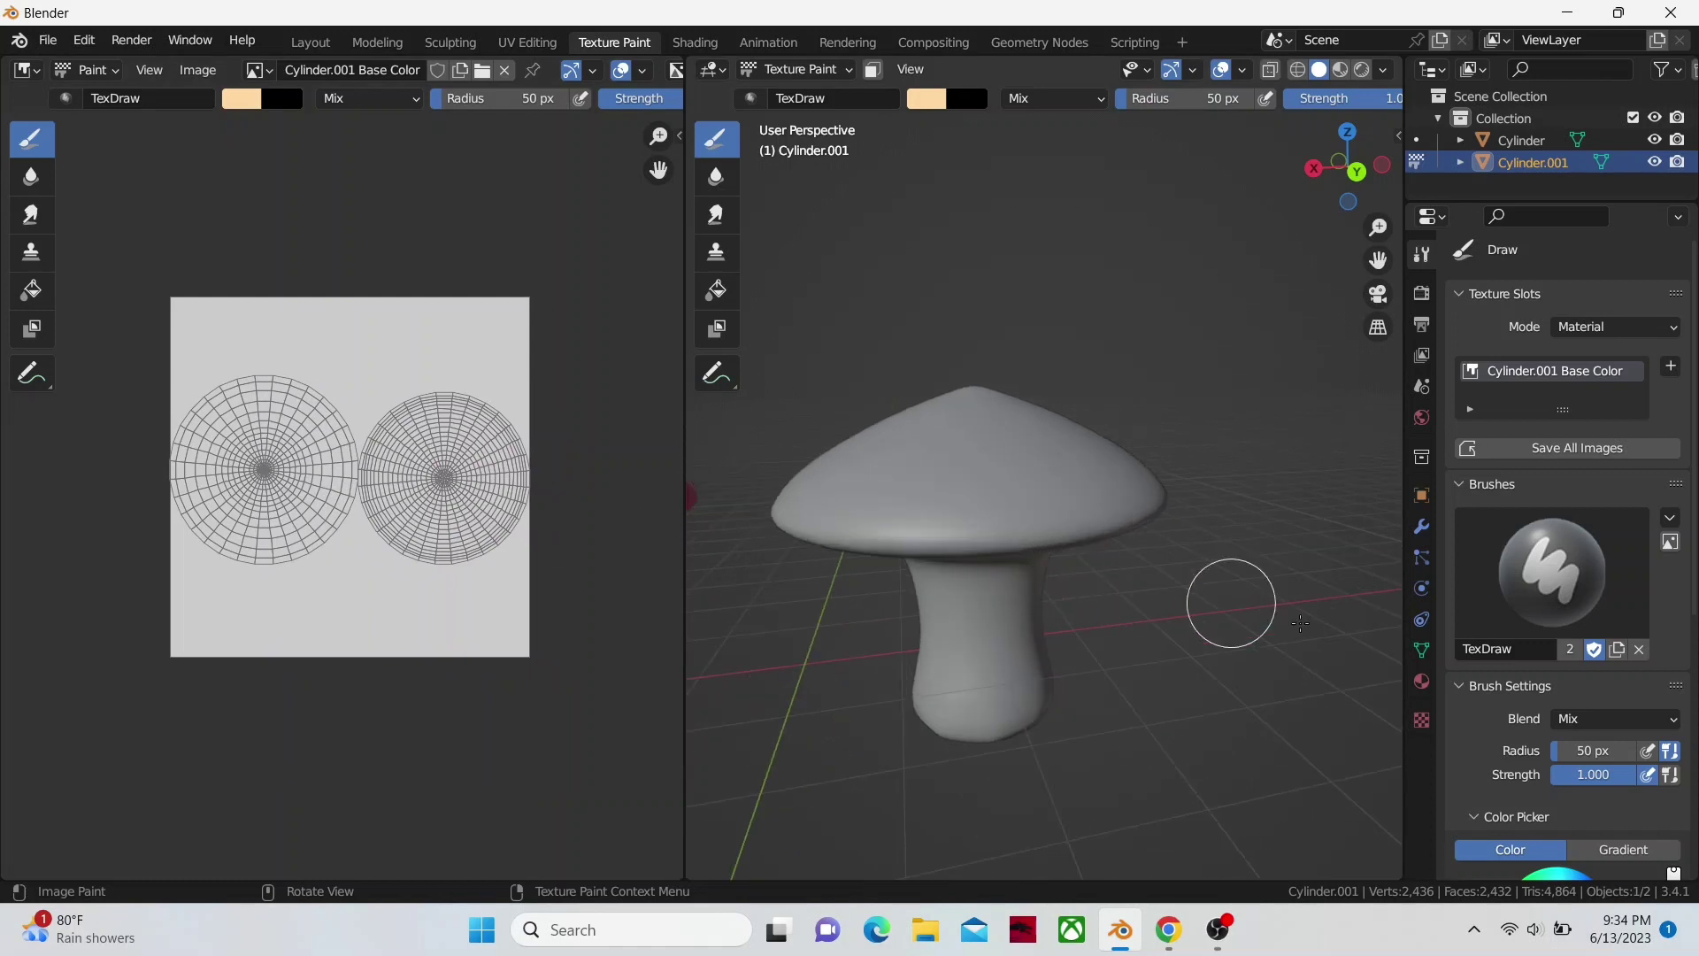
# - Set the brush color to pinkish red and paint a first patch on the second mushroom's cap
pyautogui.scroll(-5, 1640, 620)
pyautogui.scroll(-3, 1640, 620)
pyautogui.moveTo(1576, 659); pyautogui.dragTo(1556, 672)
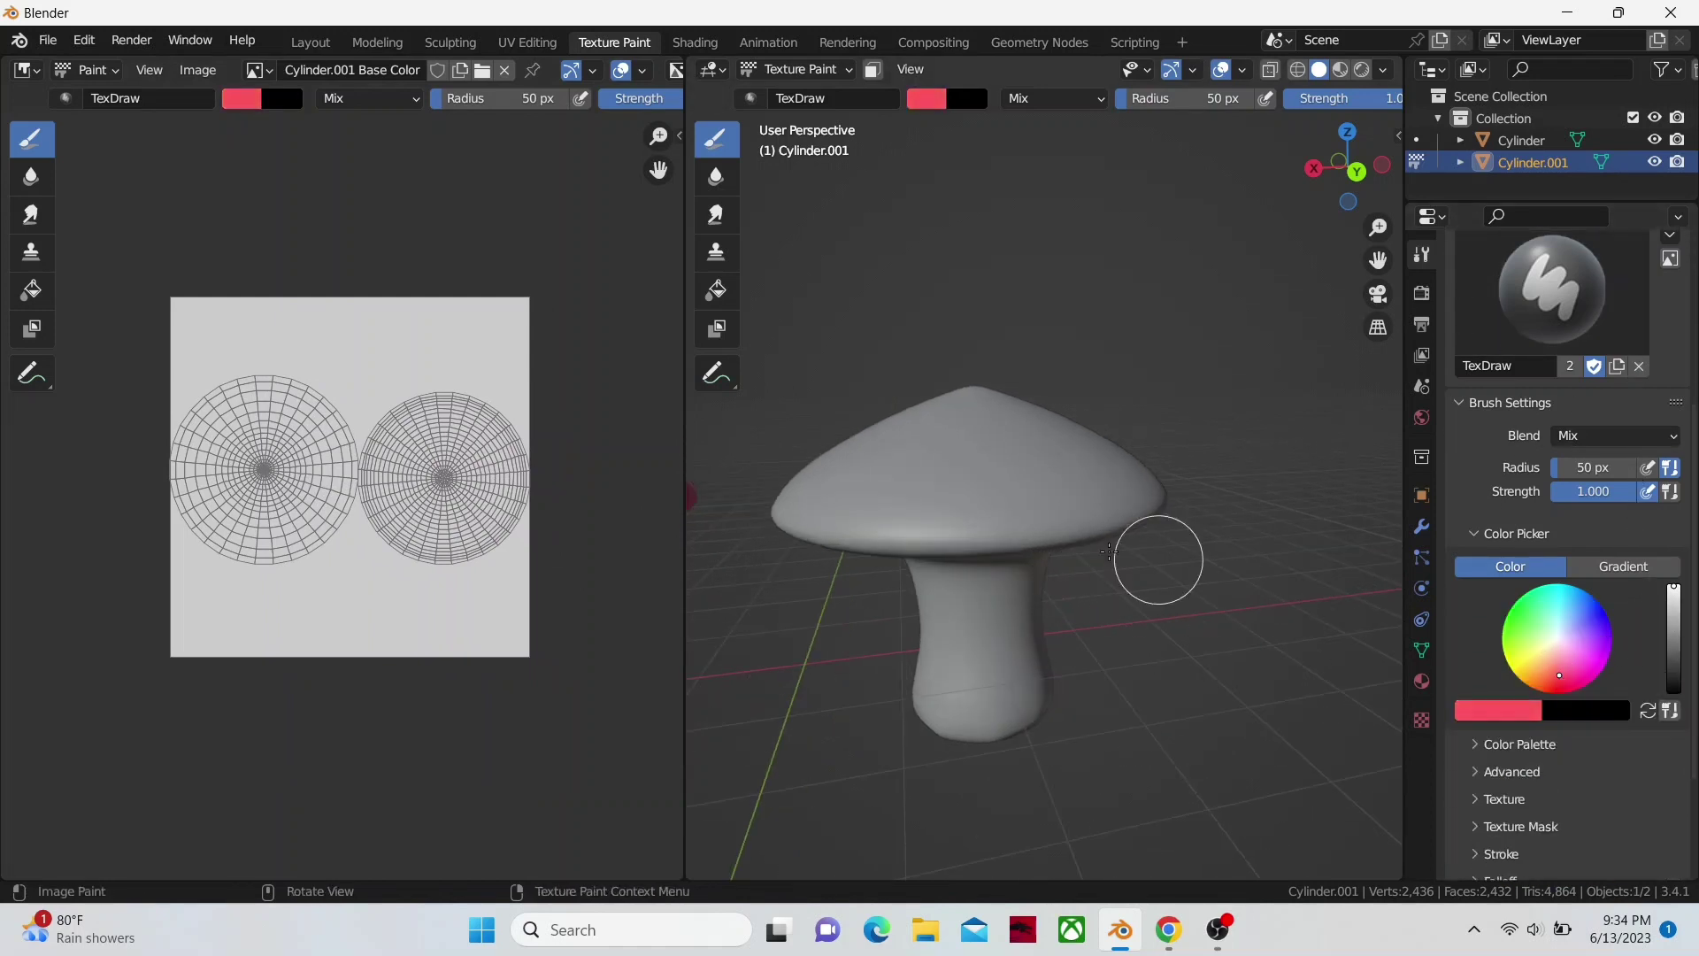
pyautogui.scroll(2, 415, 463)
pyautogui.moveTo(922, 463); pyautogui.dragTo(963, 459)
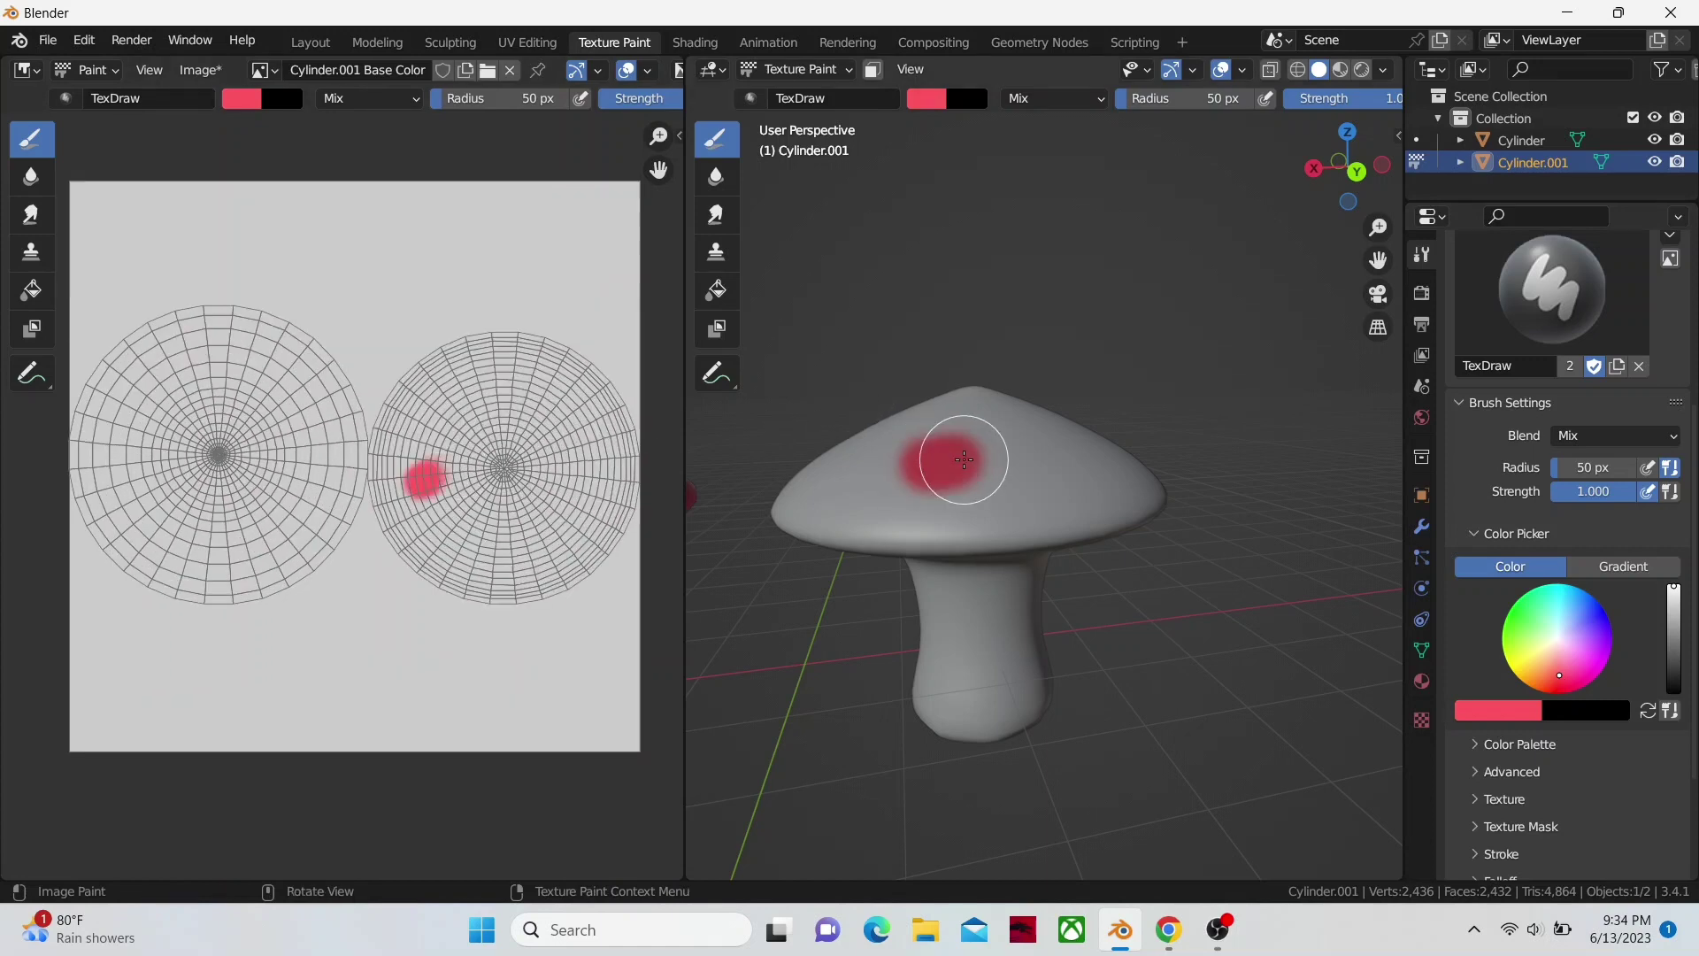
# - Cover the cap's entire round UV island with the pinkish red in the image editor, slightly past its outline
pyautogui.scroll(2, 444, 458)
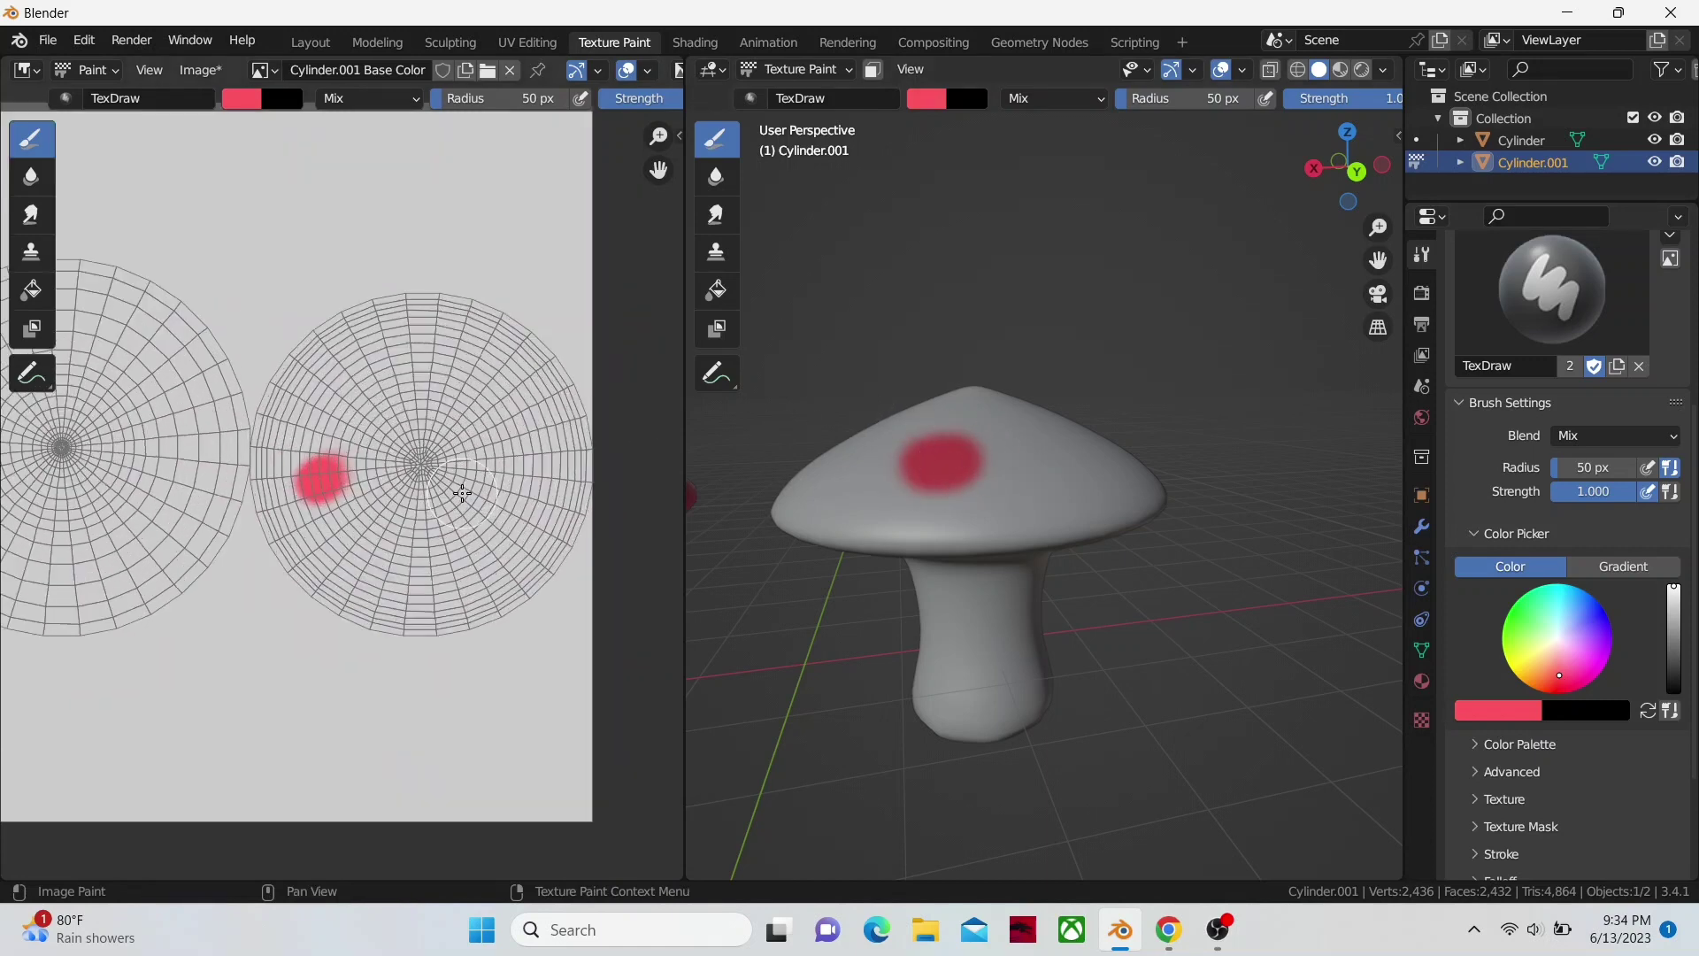
pyautogui.moveTo(407, 442)
pyautogui.mouseDown()
pyautogui.moveTo(381, 398)
pyautogui.moveTo(418, 488)
pyautogui.moveTo(323, 380)
pyautogui.moveTo(279, 429)
pyautogui.moveTo(323, 580)
pyautogui.moveTo(375, 569)
pyautogui.mouseUp()
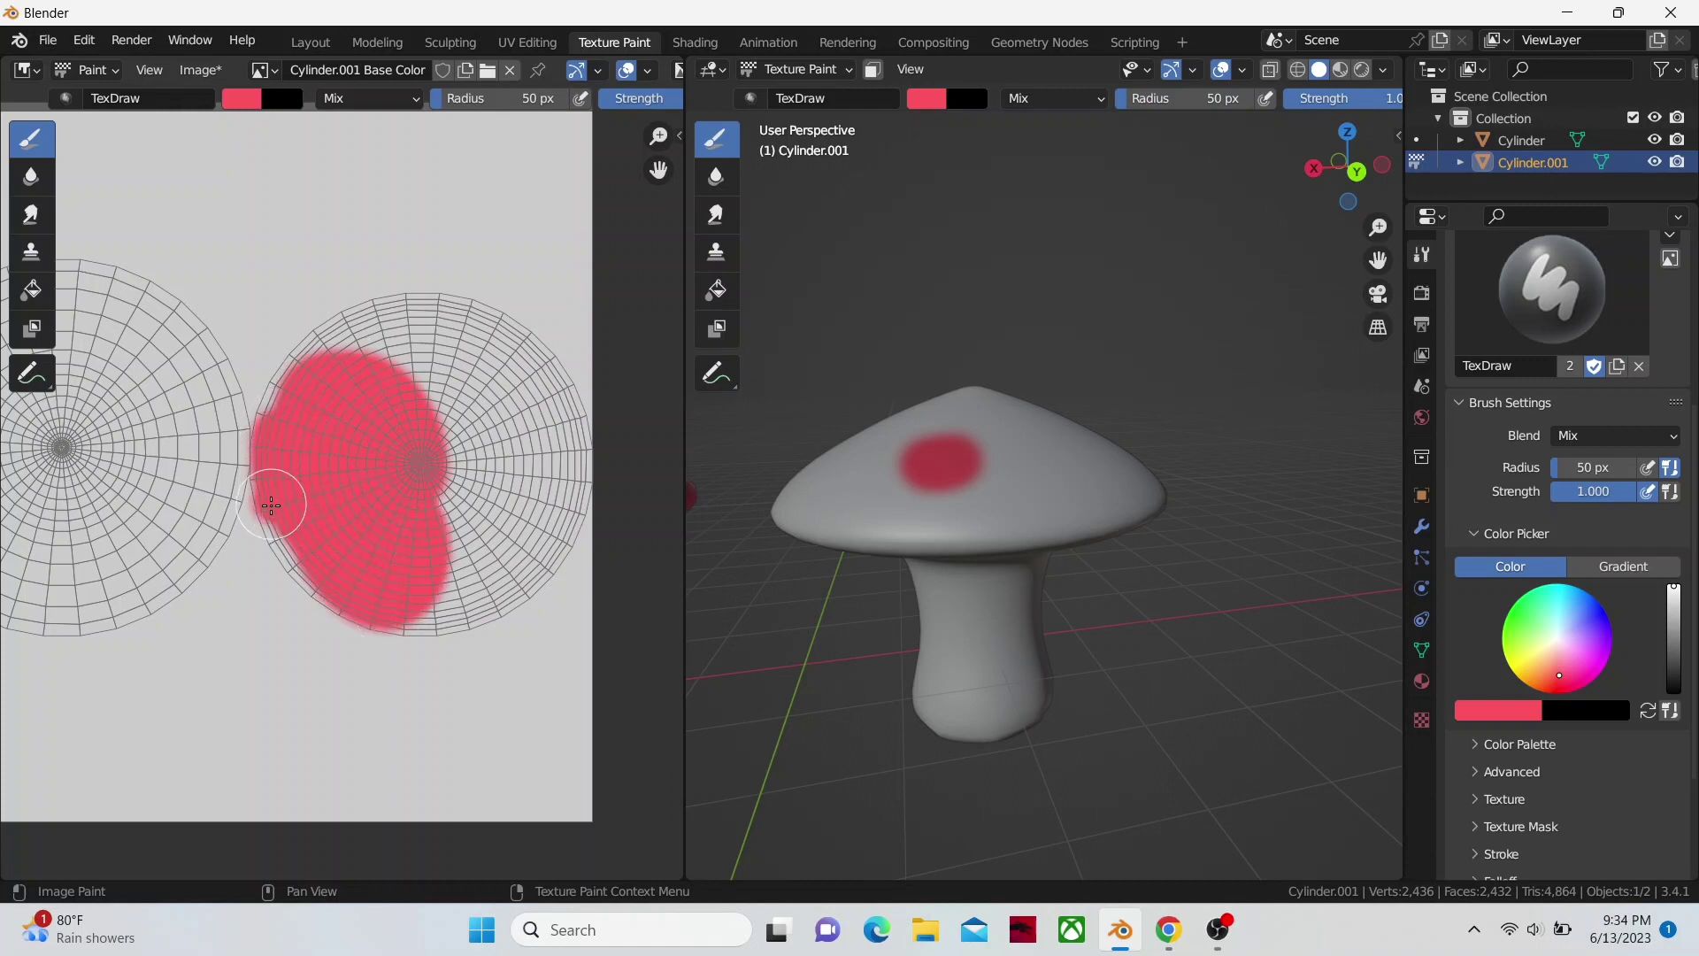
pyautogui.moveTo(272, 504)
pyautogui.mouseDown()
pyautogui.moveTo(390, 608)
pyautogui.moveTo(545, 549)
pyautogui.moveTo(455, 532)
pyautogui.moveTo(562, 455)
pyautogui.moveTo(341, 342)
pyautogui.moveTo(455, 360)
pyautogui.moveTo(464, 484)
pyautogui.moveTo(449, 432)
pyautogui.mouseUp()
pyautogui.scroll(-1, 550, 504)
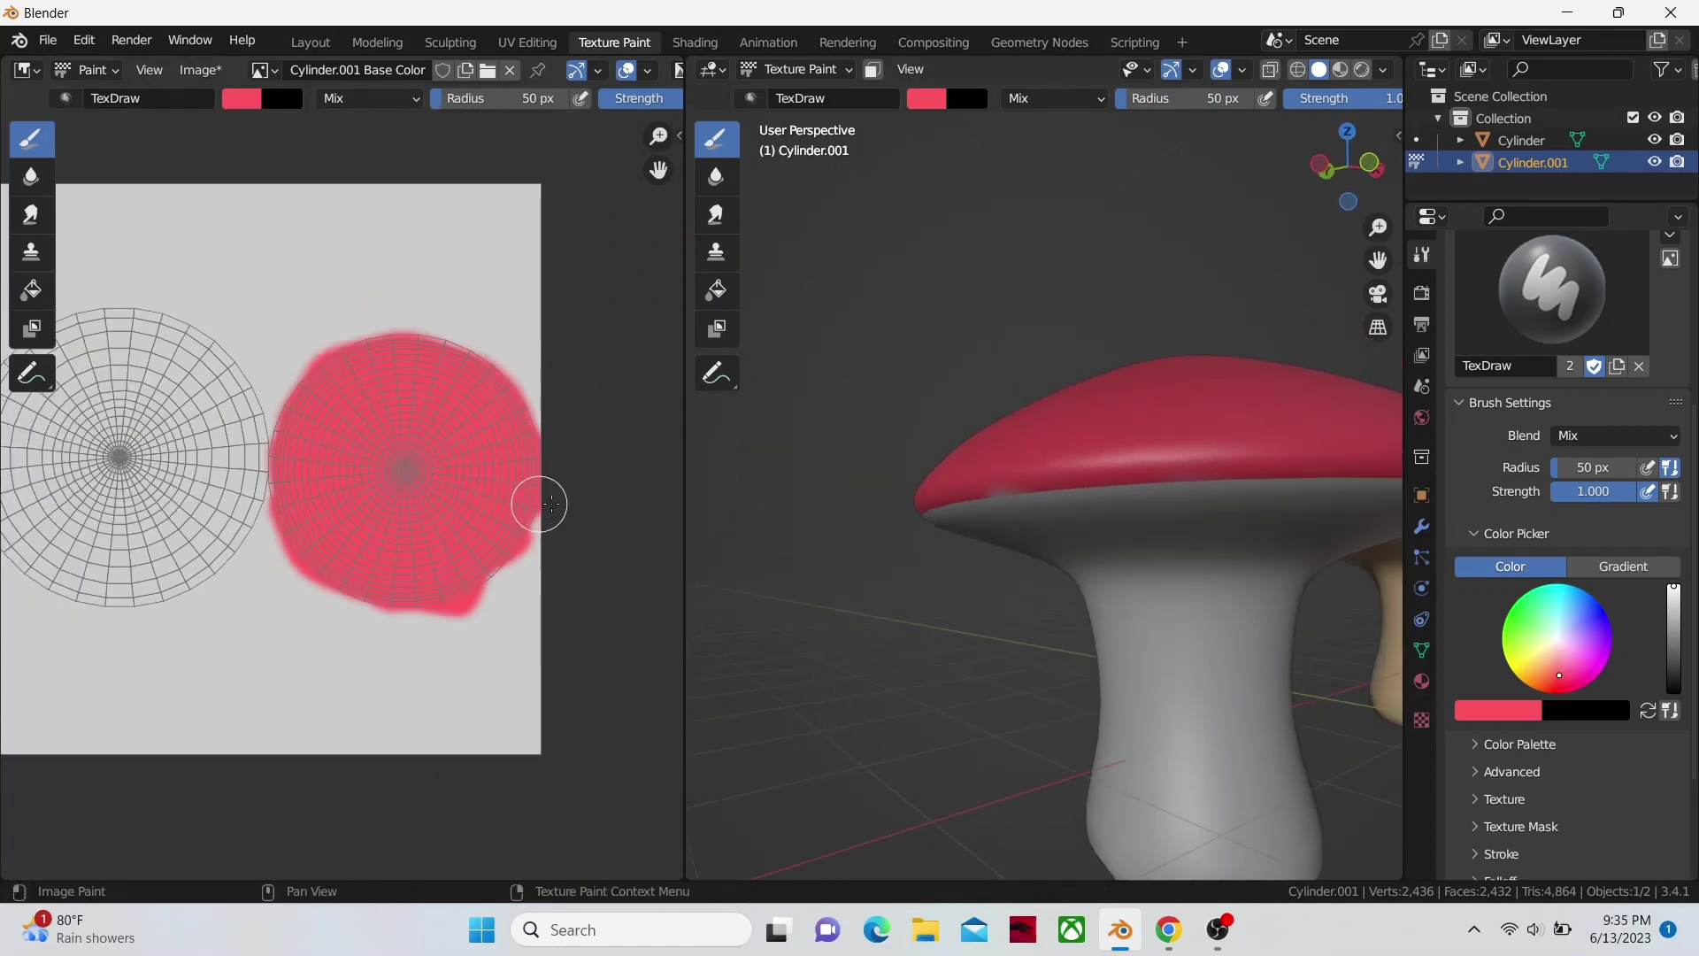
pyautogui.scroll(1, 551, 503)
pyautogui.scroll(-2, 747, 474)
pyautogui.scroll(2, 747, 473)
pyautogui.scroll(3, 243, 501)
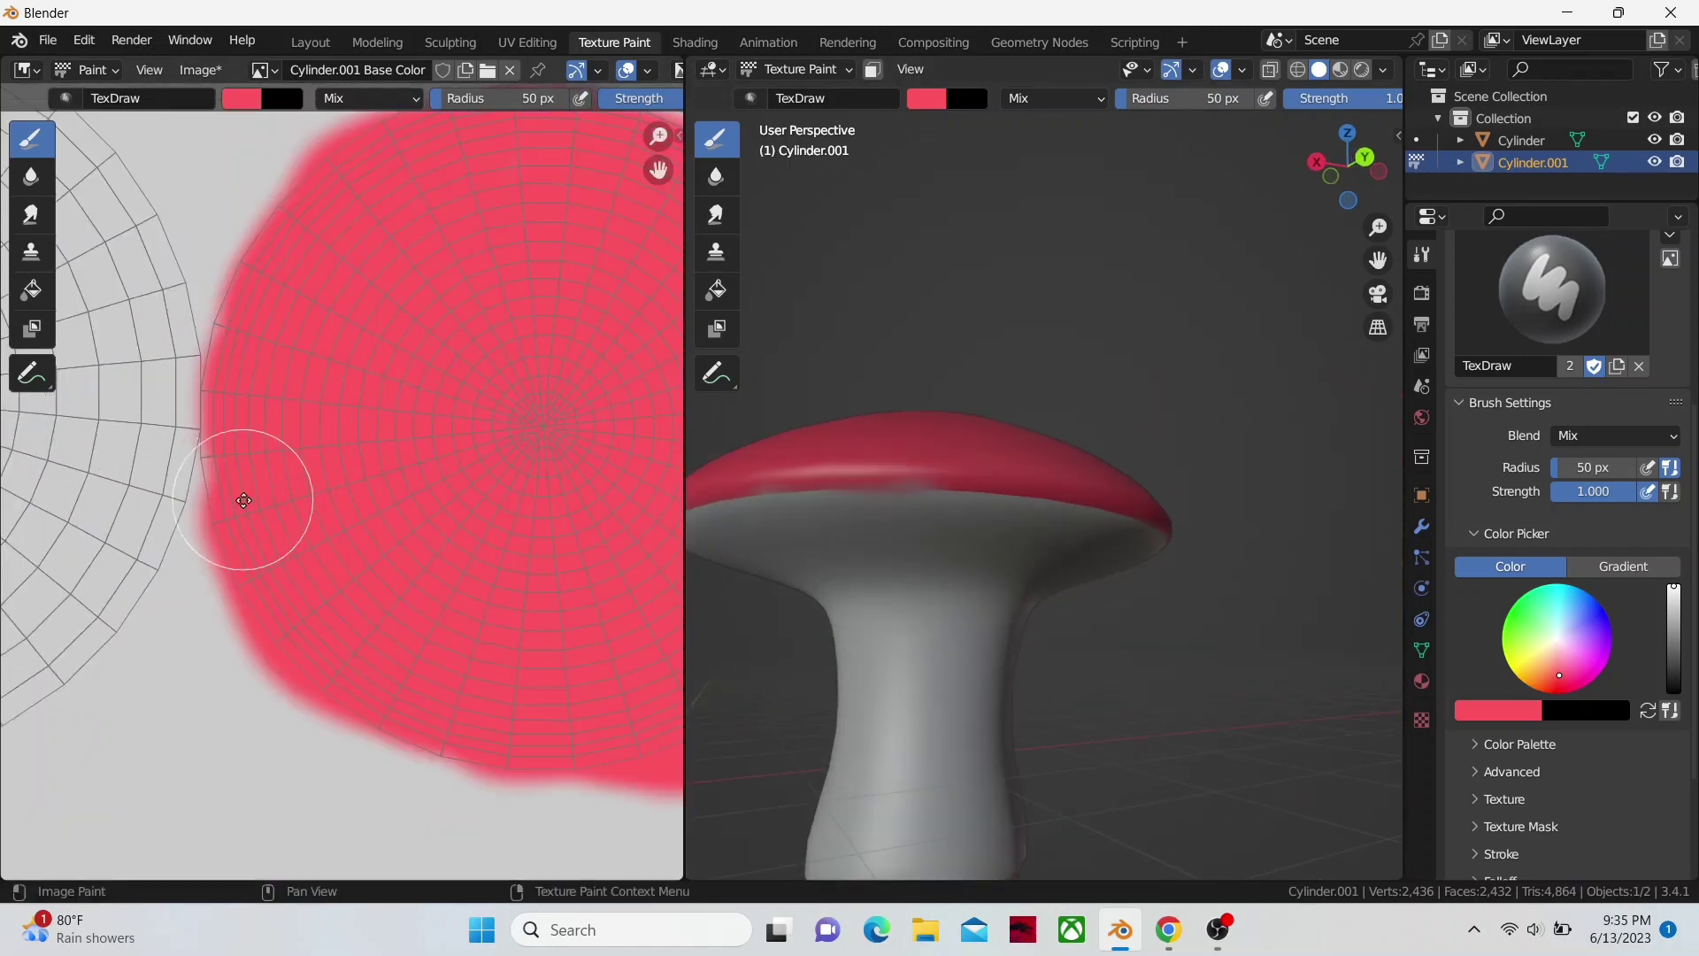
pyautogui.scroll(-1, 244, 501)
pyautogui.scroll(1, 266, 493)
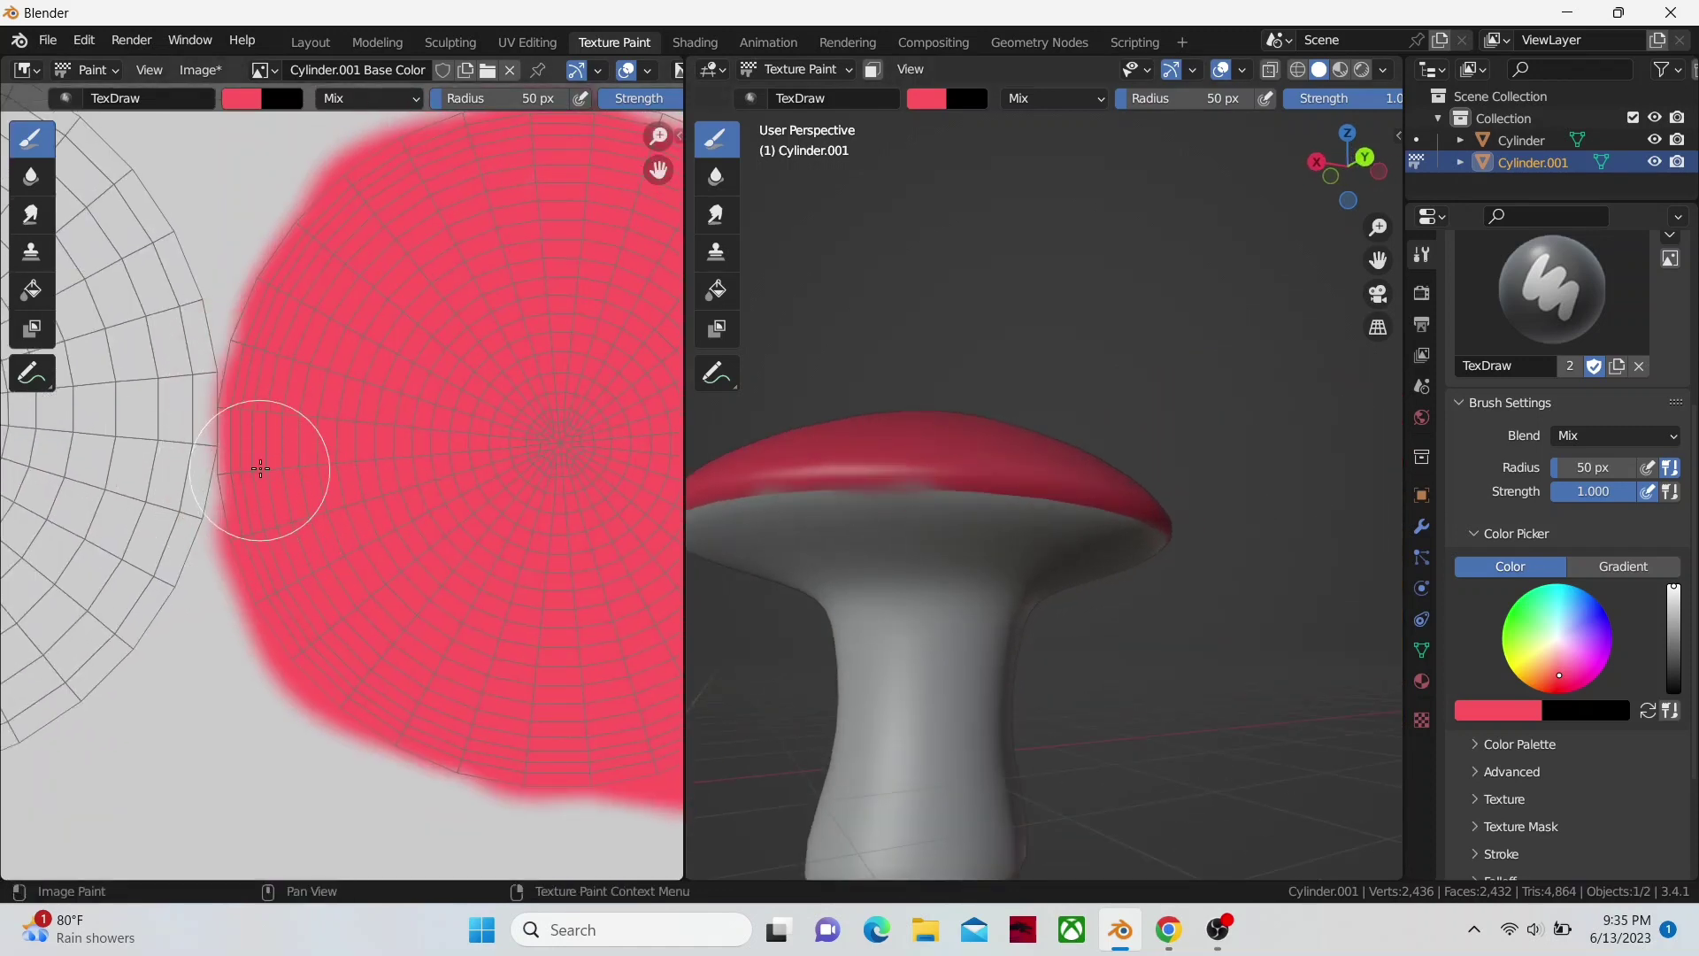
# - Set the brush color to near-white and paint one round spot on the red cap of the second mushroom
pyautogui.scroll(-3, 982, 508)
pyautogui.moveTo(983, 508); pyautogui.dragTo(951, 589, button='middle')
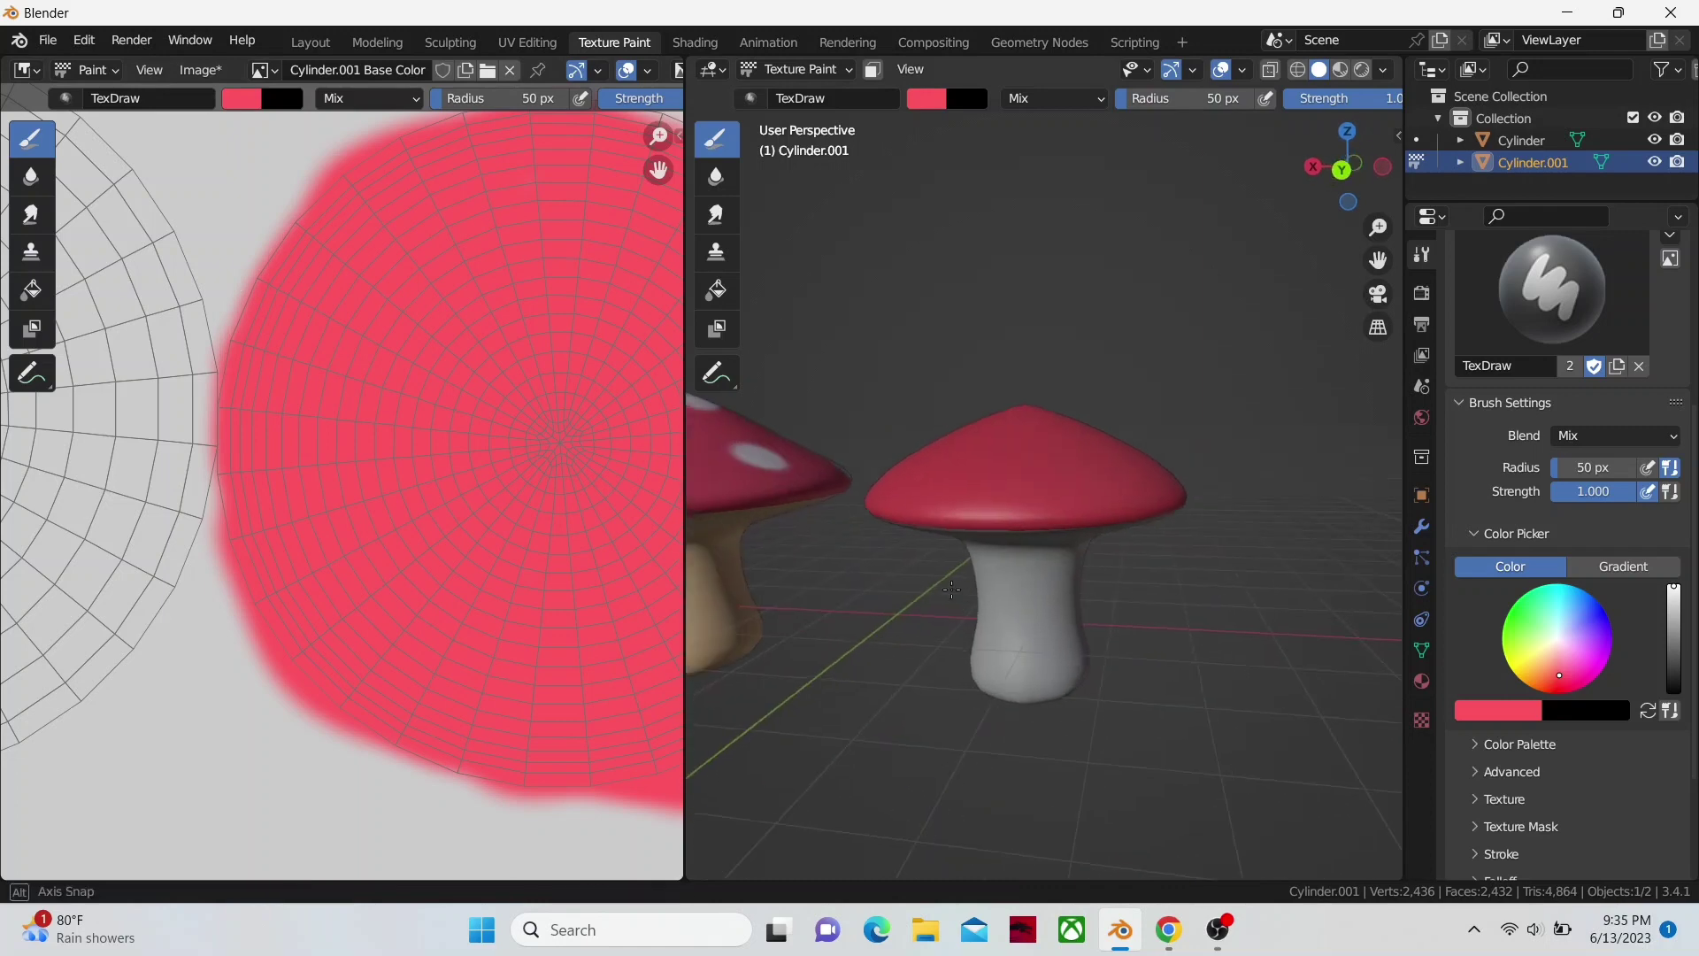
pyautogui.scroll(4, 1104, 558)
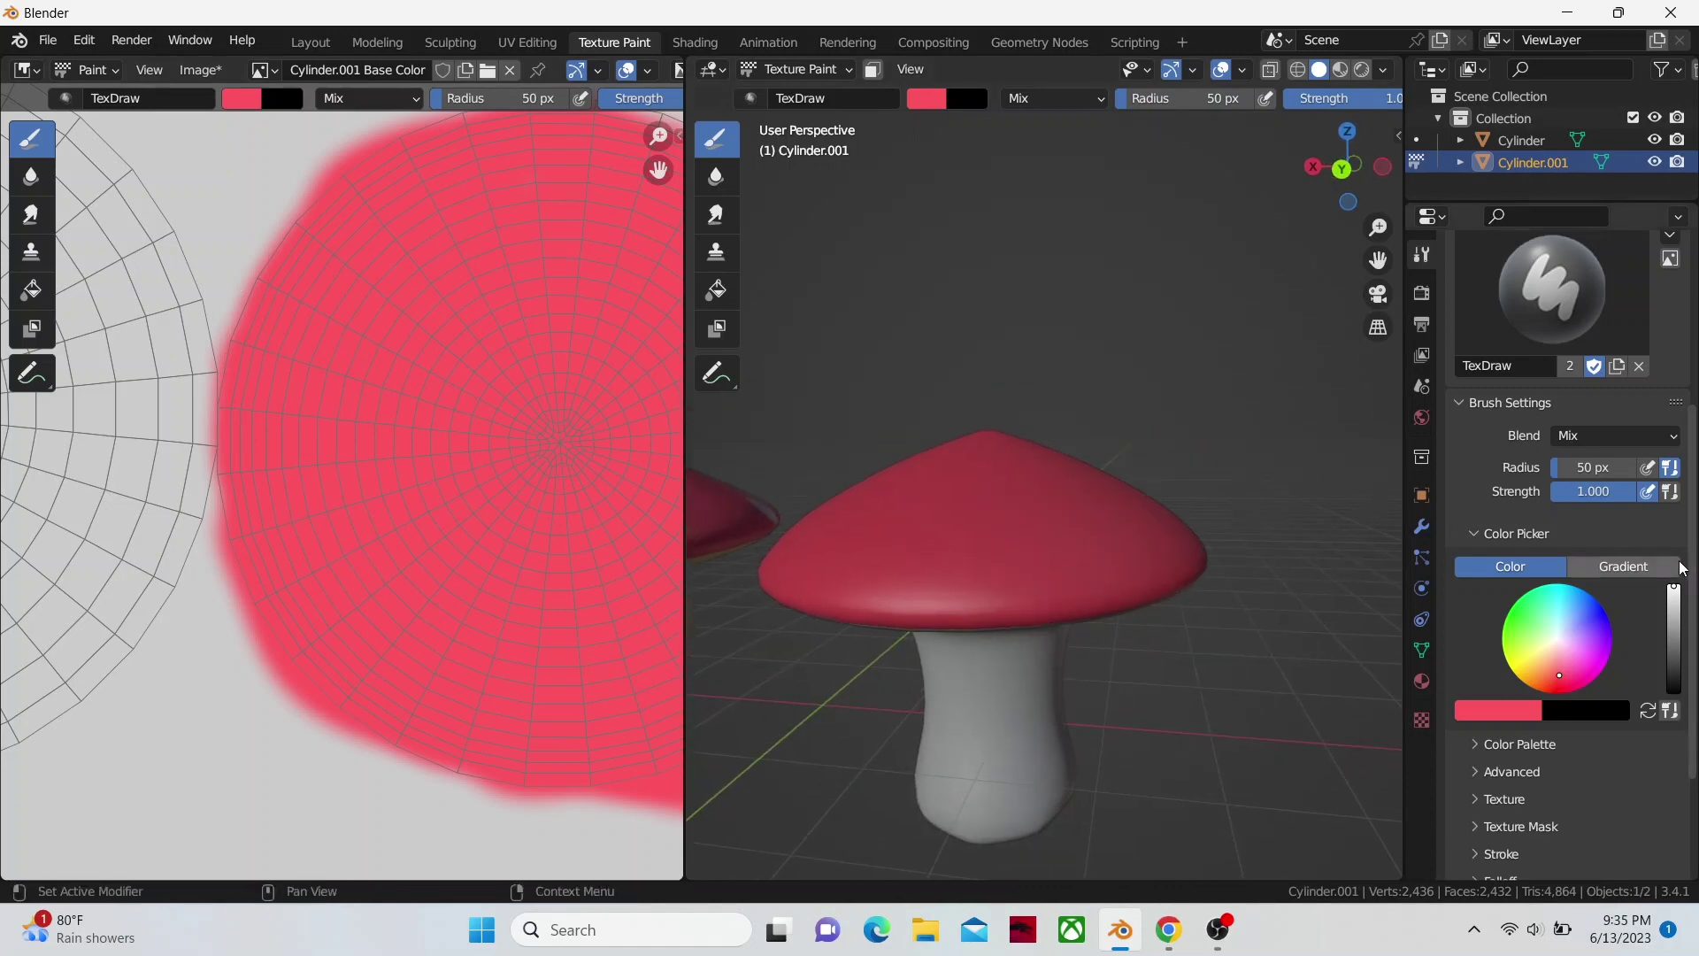
pyautogui.moveTo(1562, 681); pyautogui.dragTo(1558, 643)
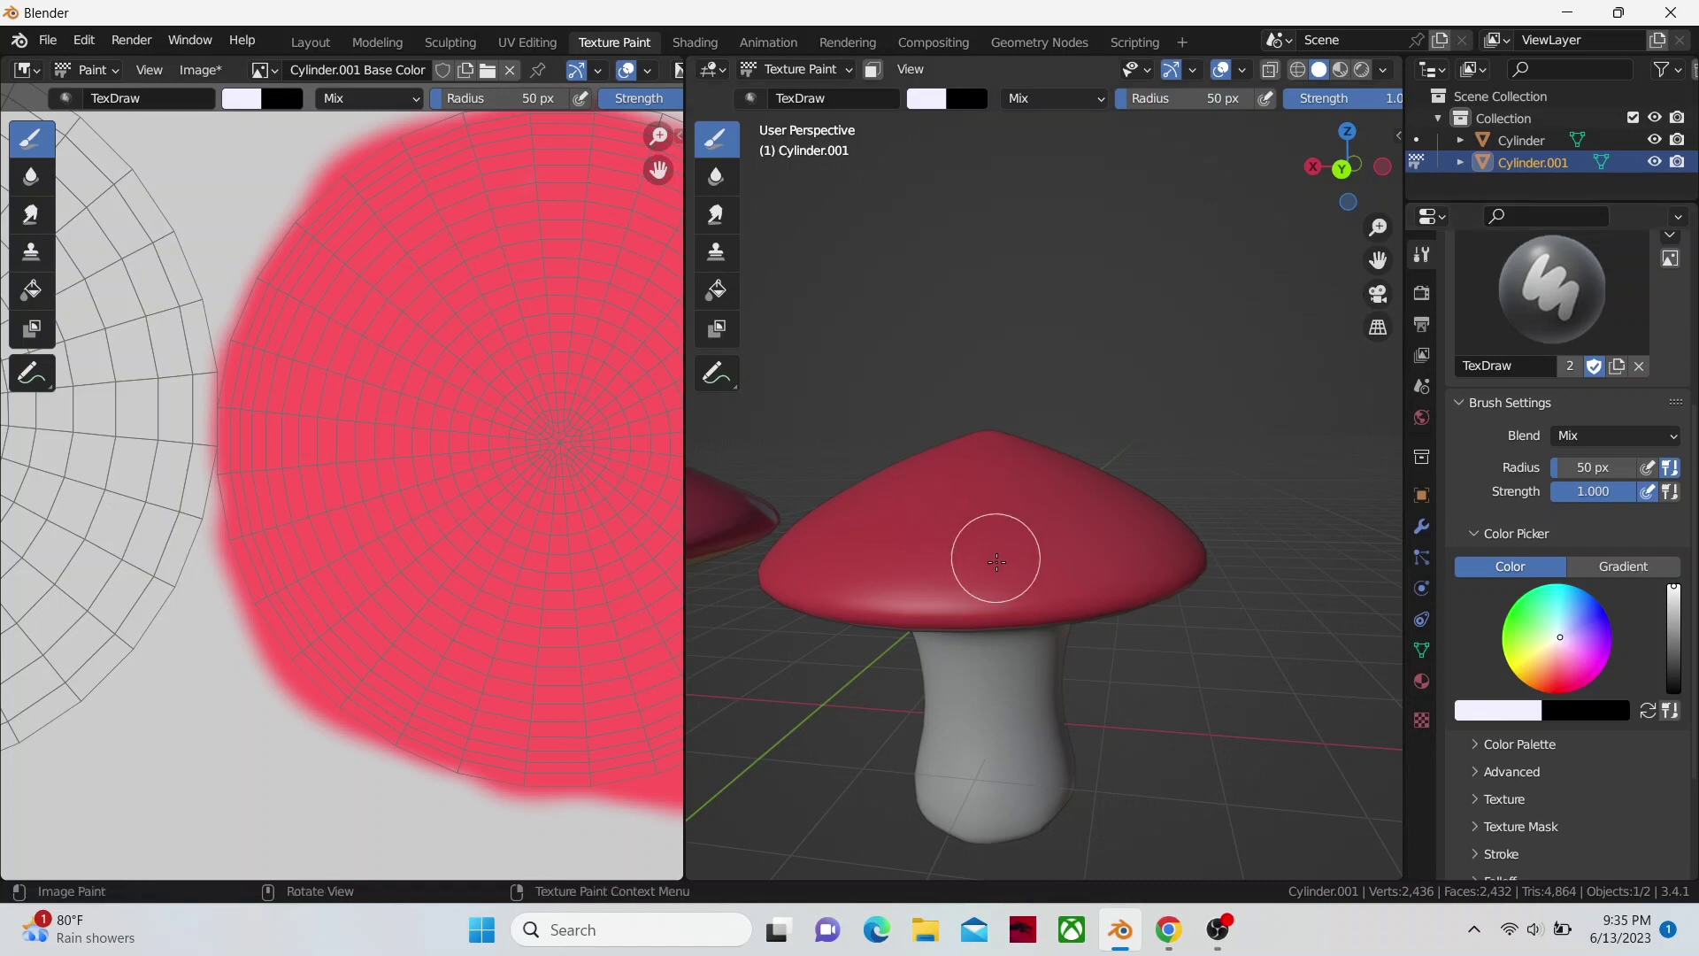
pyautogui.moveTo(1010, 553)
pyautogui.mouseDown()
pyautogui.moveTo(994, 554)
pyautogui.moveTo(1012, 554)
pyautogui.mouseUp()
pyautogui.scroll(-2, 1127, 542)
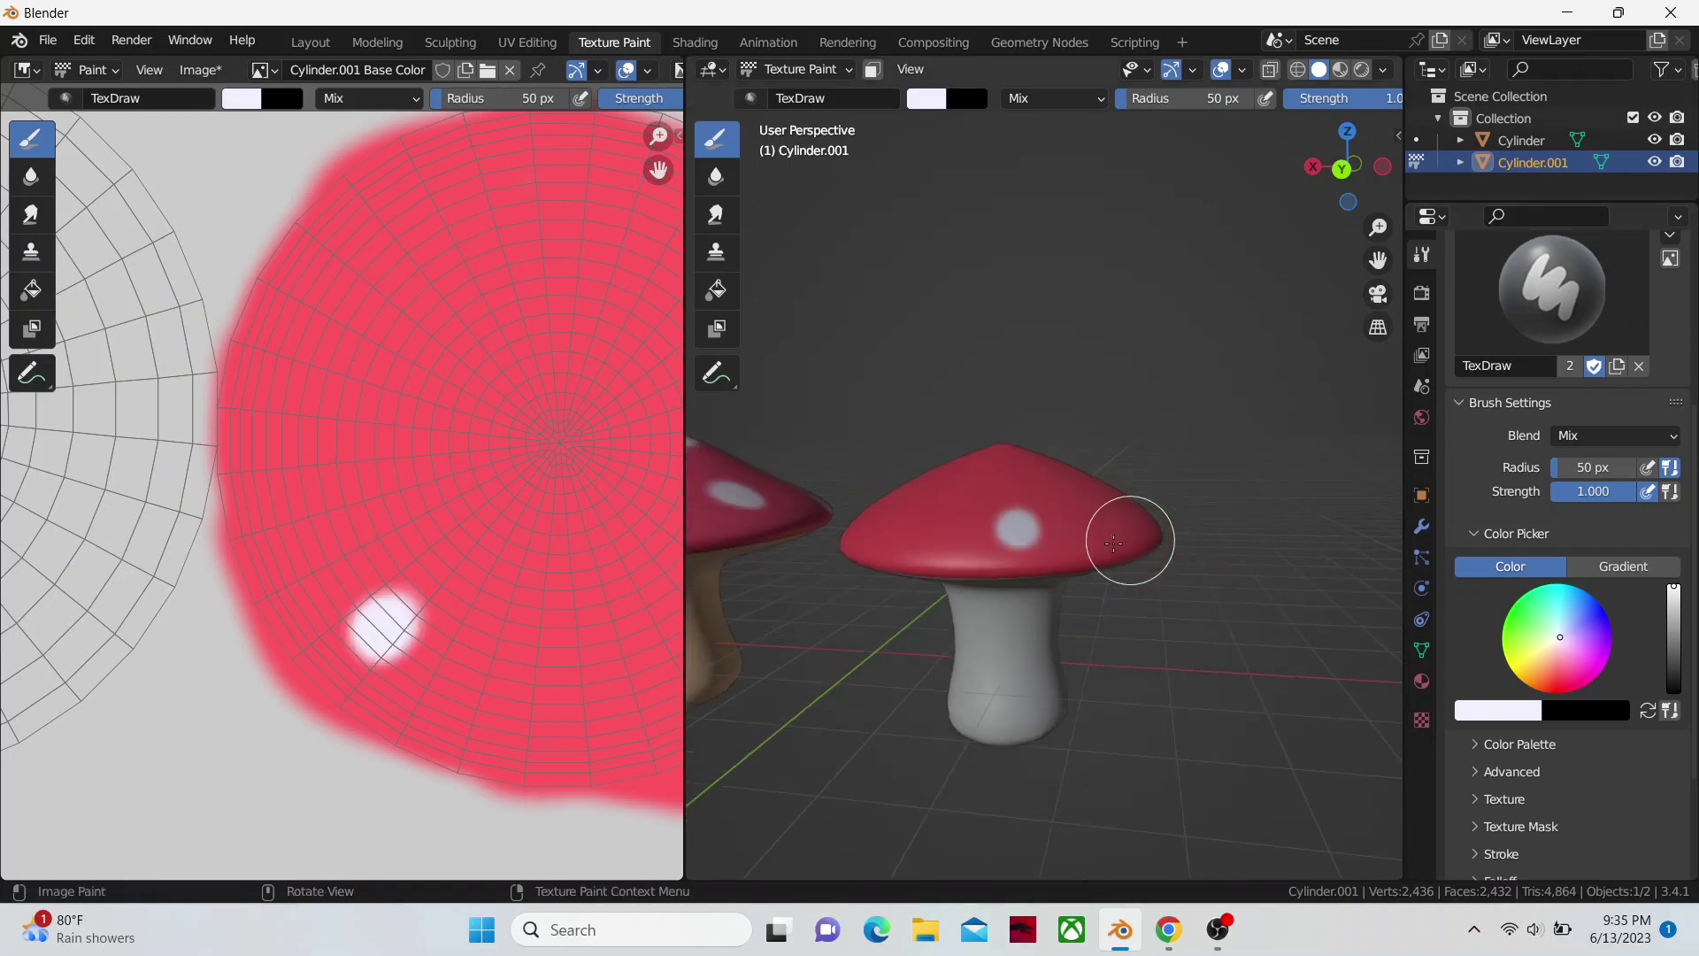
# - Paint more round white spots around the rim and upper part of the cap, working around the mushroom
pyautogui.scroll(-2, 406, 554)
pyautogui.moveTo(823, 513)
pyautogui.mouseDown(button='middle')
pyautogui.moveTo(1017, 539)
pyautogui.moveTo(1003, 568)
pyautogui.moveTo(960, 550)
pyautogui.moveTo(1003, 546)
pyautogui.moveTo(910, 576)
pyautogui.mouseUp(button='middle')
pyautogui.scroll(-2, 548, 484)
pyautogui.moveTo(911, 577); pyautogui.dragTo(914, 588)
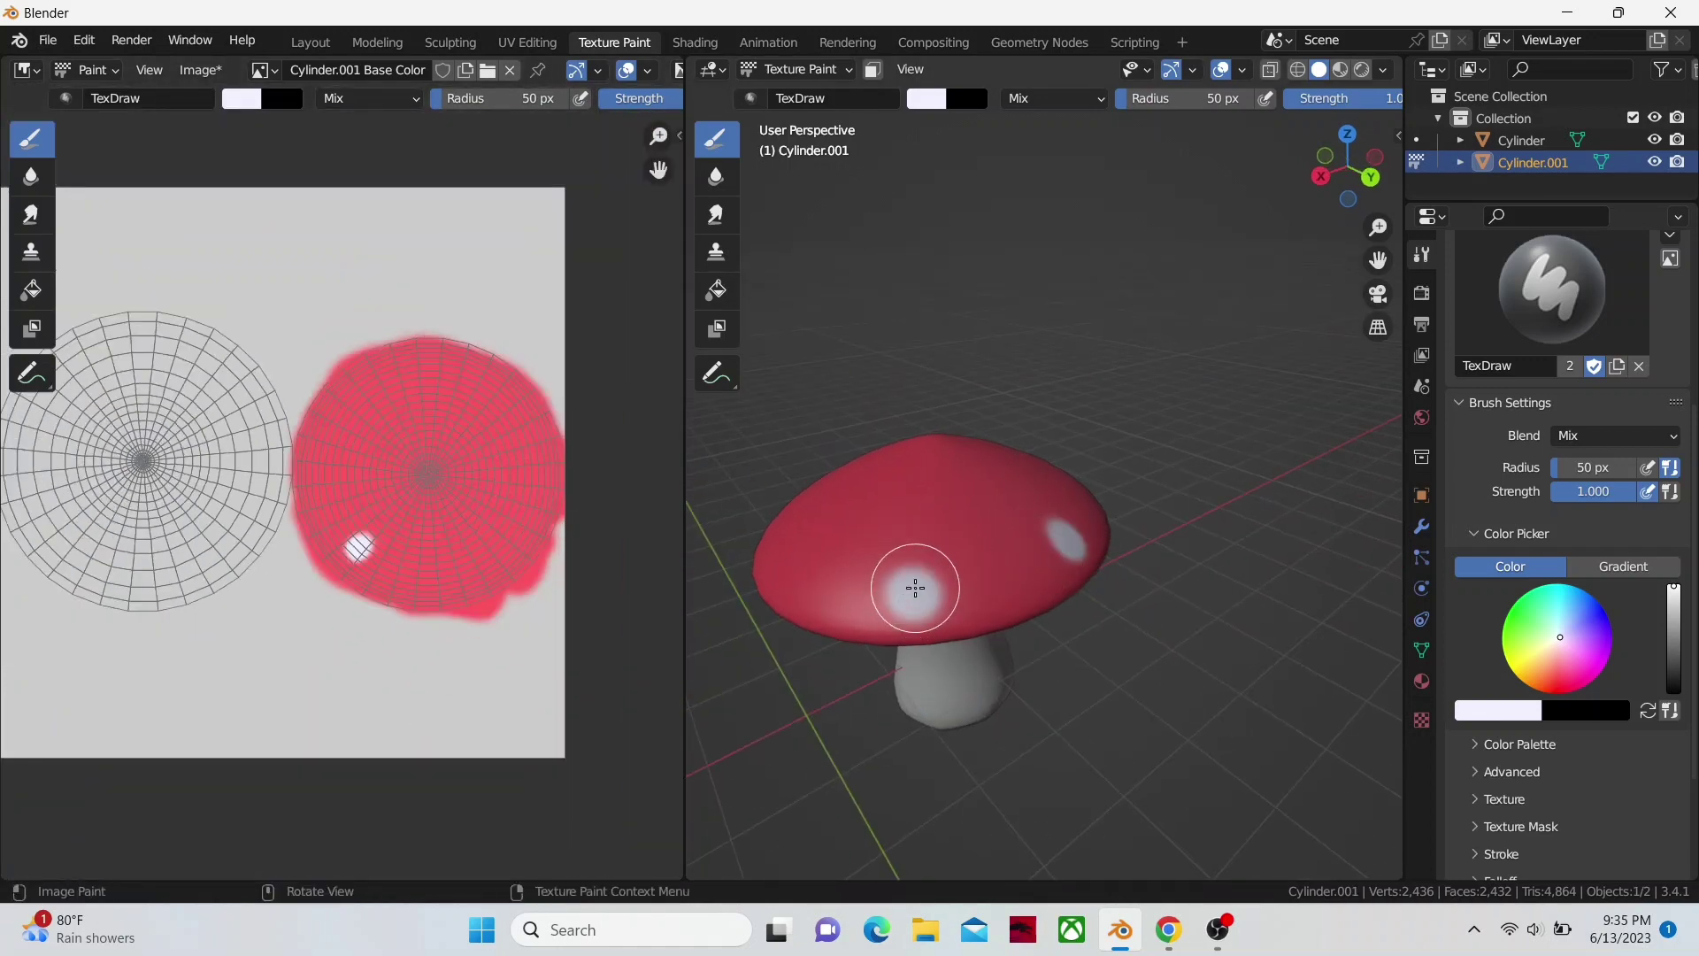
pyautogui.moveTo(949, 485); pyautogui.dragTo(941, 474)
pyautogui.moveTo(941, 475)
pyautogui.mouseDown(button='middle')
pyautogui.moveTo(1225, 580)
pyautogui.moveTo(1150, 549)
pyautogui.moveTo(1172, 504)
pyautogui.mouseUp(button='middle')
pyautogui.click(1225, 580)
pyautogui.click(1172, 504)
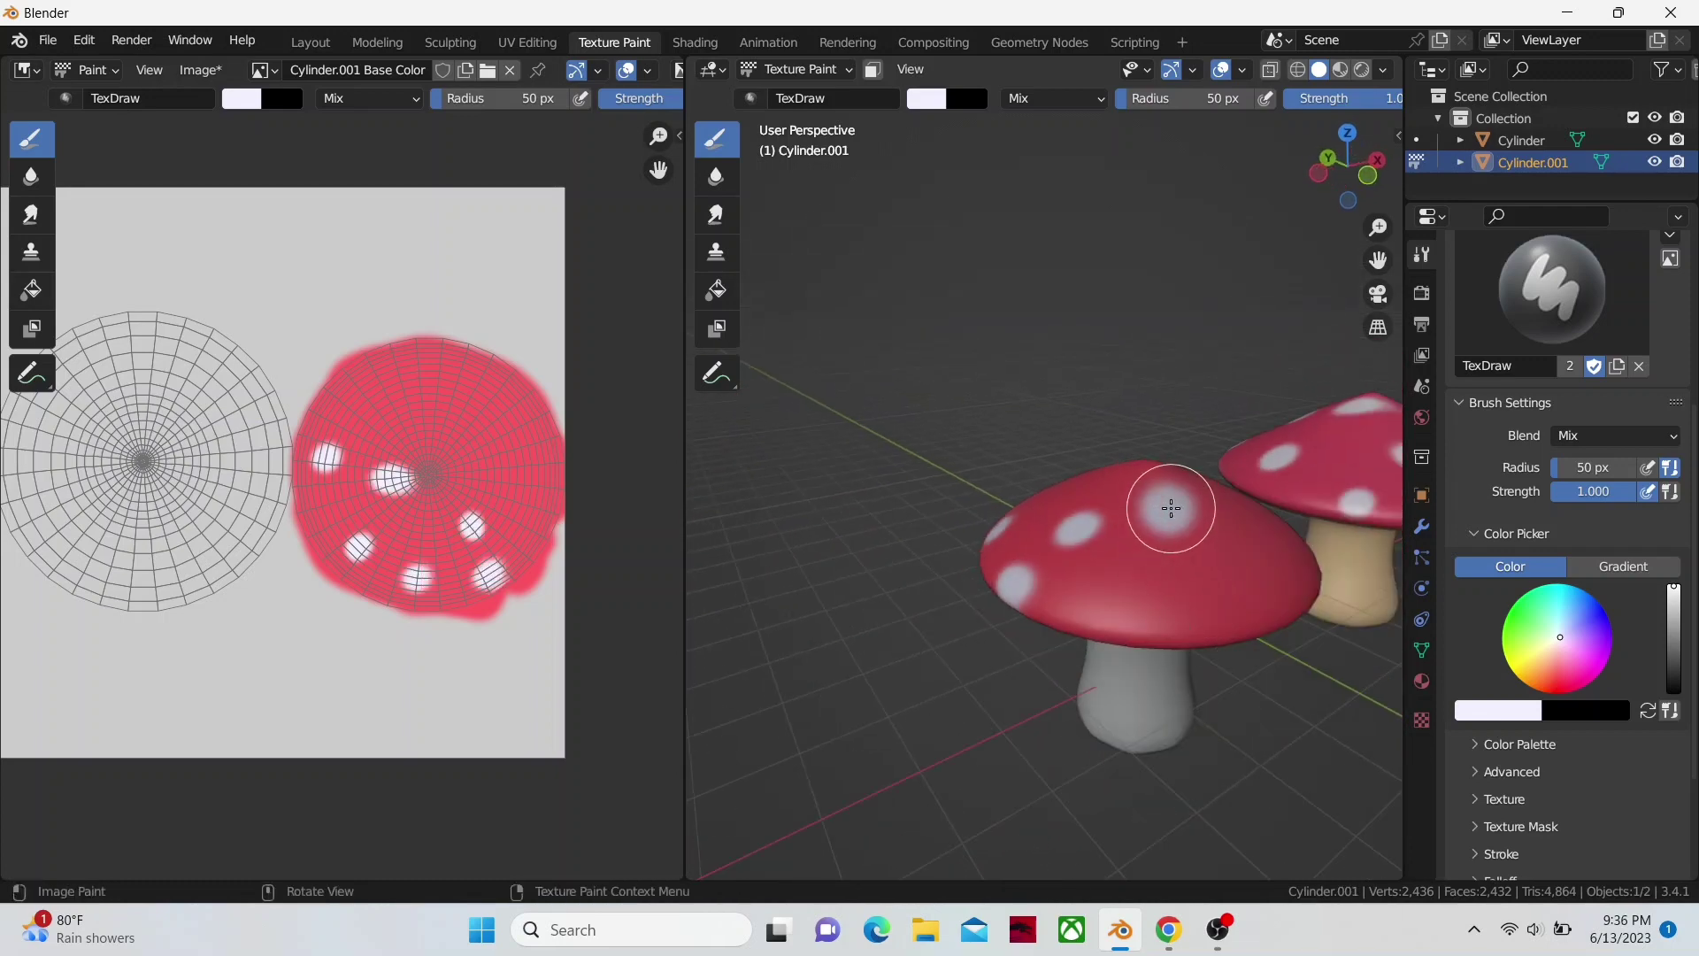
pyautogui.click(1164, 610)
# - Fill the remaining plain red areas of the cap with evenly spread round white spots
pyautogui.moveTo(1243, 610)
pyautogui.mouseDown(button='middle')
pyautogui.moveTo(1085, 607)
pyautogui.moveTo(1111, 633)
pyautogui.moveTo(1024, 652)
pyautogui.moveTo(965, 610)
pyautogui.moveTo(1126, 599)
pyautogui.moveTo(998, 591)
pyautogui.mouseUp(button='middle')
pyautogui.click(1085, 607)
pyautogui.click(1111, 634)
pyautogui.click(1024, 652)
pyautogui.click(966, 610)
pyautogui.scroll(3, 998, 591)
pyautogui.scroll(2, 1105, 573)
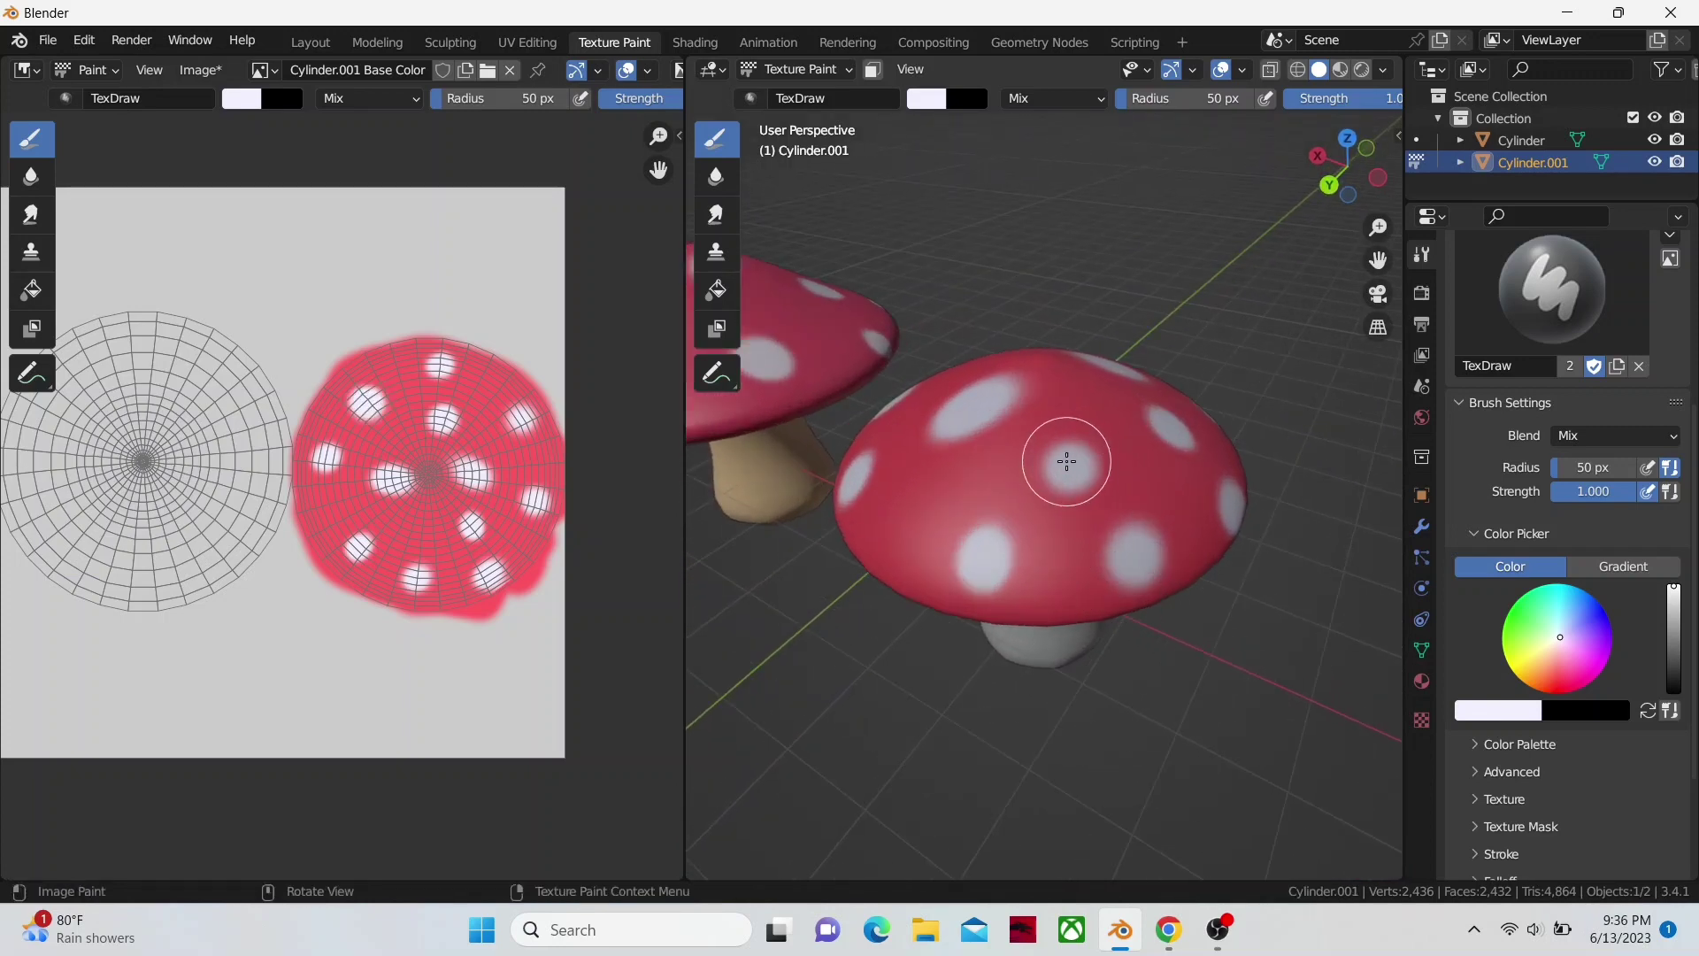
# - Set the brush color to pale yellow and paint a first patch on the second mushroom's stem
pyautogui.scroll(-2, 1137, 474)
pyautogui.moveTo(1137, 474); pyautogui.dragTo(1172, 417, button='middle')
pyautogui.scroll(-2, 1093, 482)
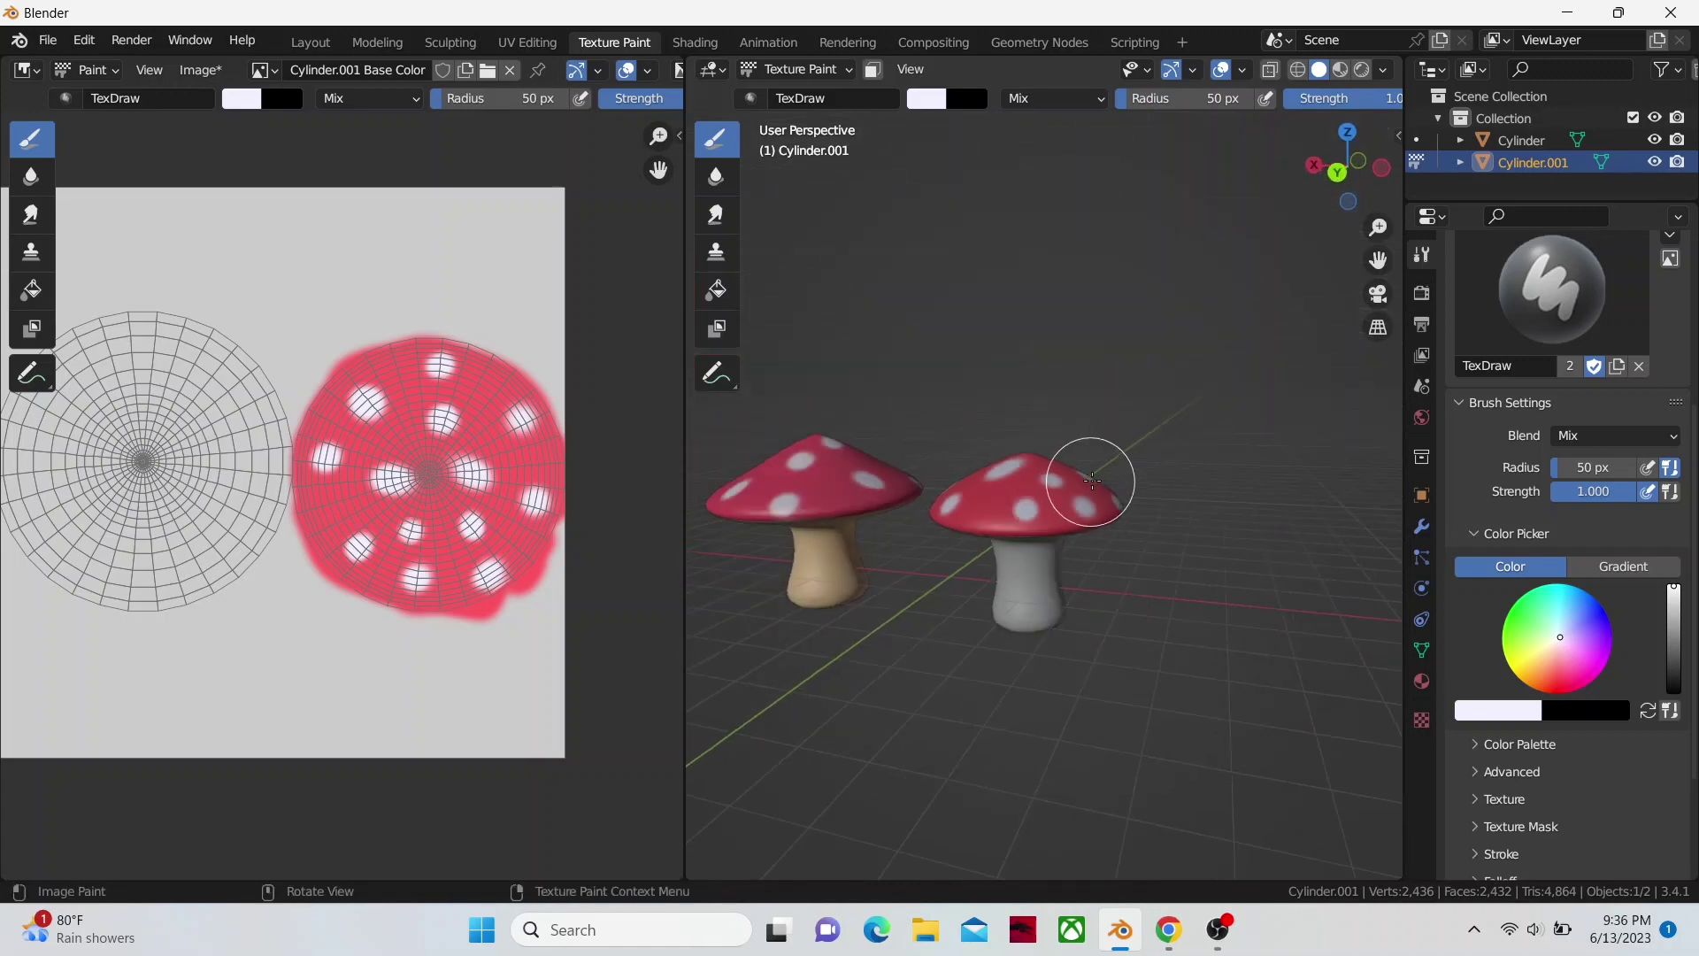
pyautogui.moveTo(1093, 482); pyautogui.dragTo(1120, 479, button='middle')
pyautogui.scroll(6, 1138, 475)
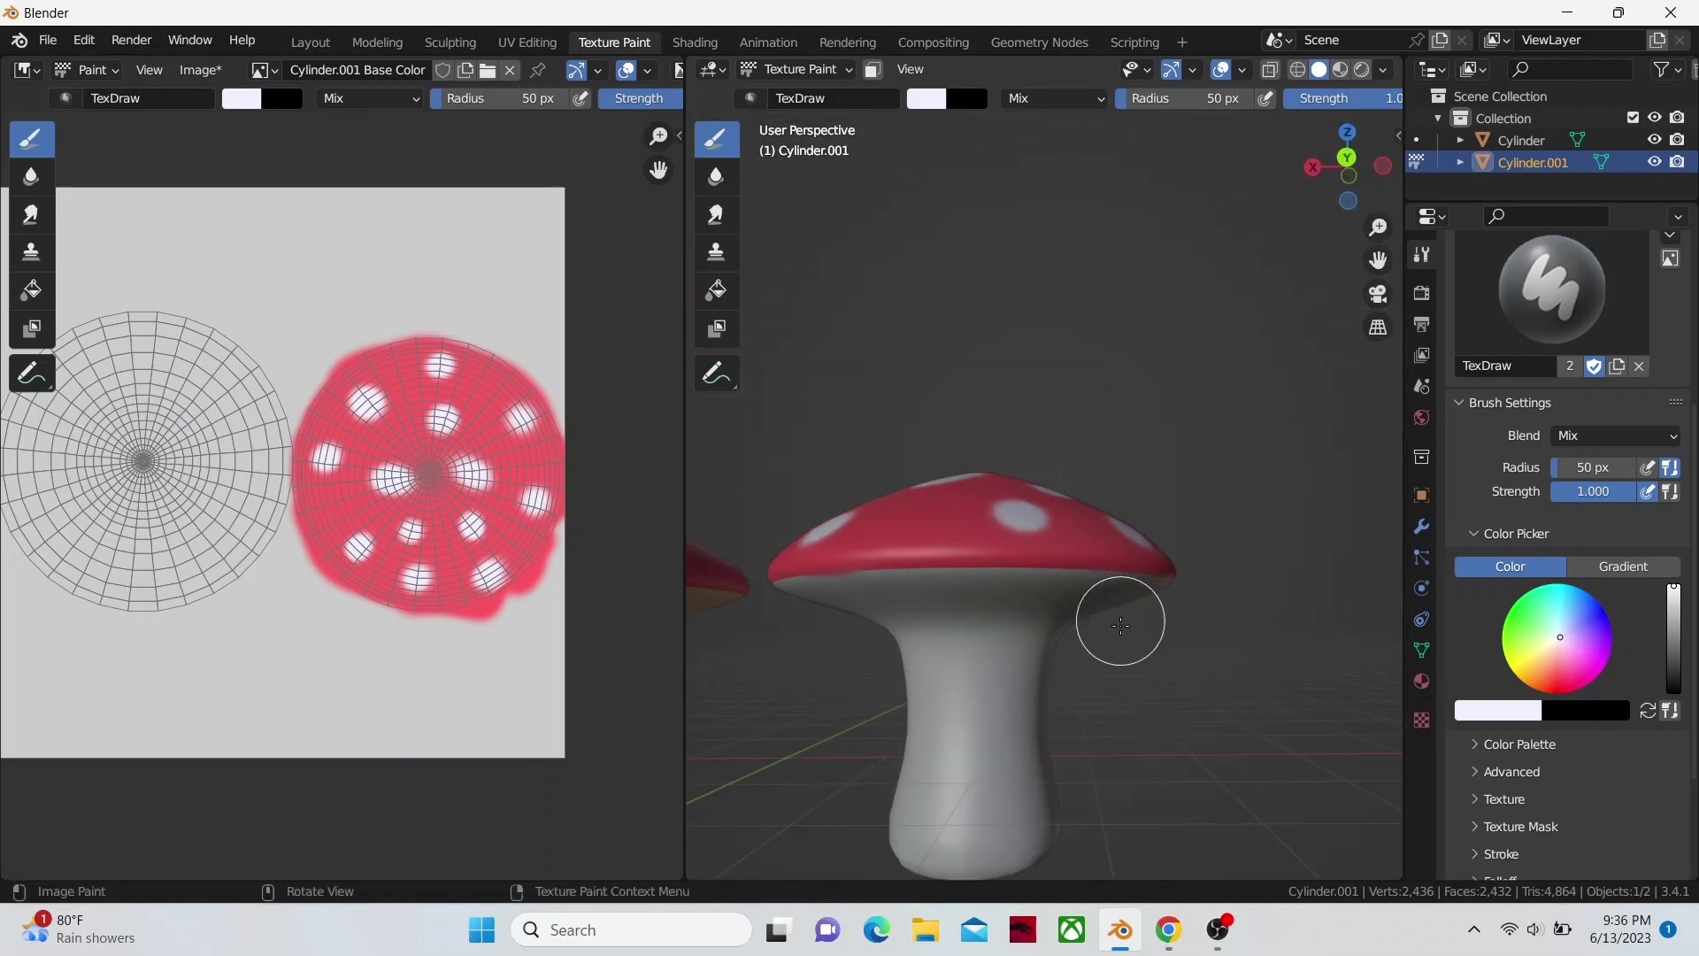
pyautogui.moveTo(1119, 614); pyautogui.dragTo(1096, 673, button='middle')
pyautogui.scroll(1, 1096, 673)
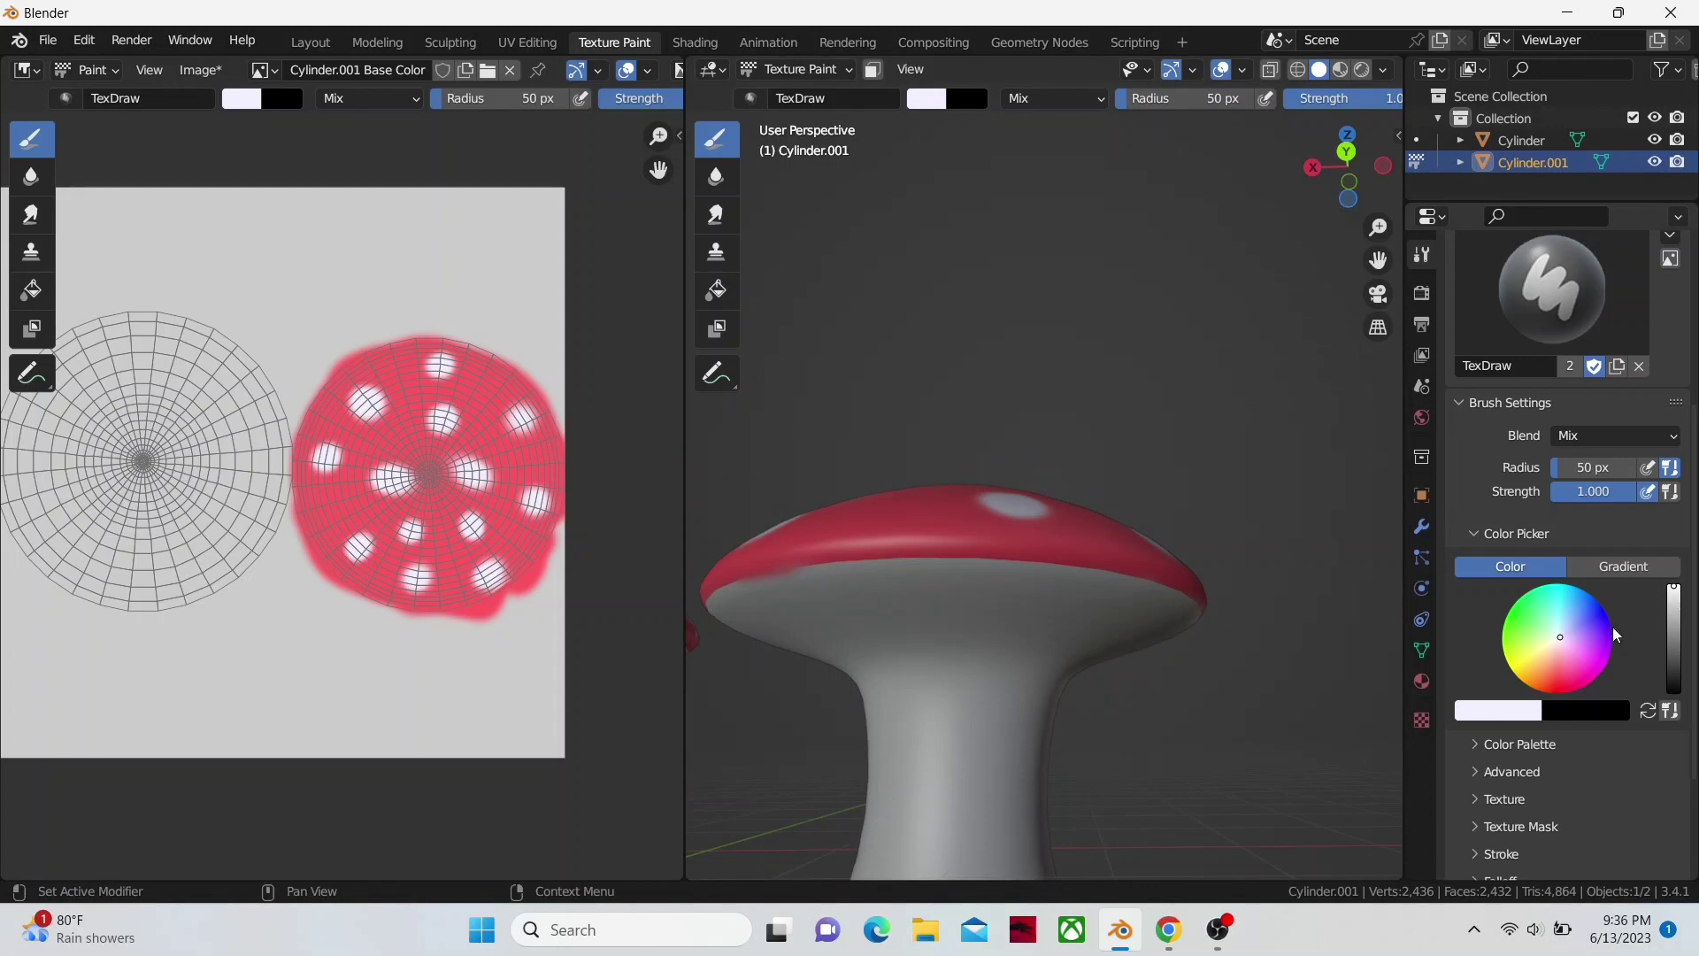
pyautogui.moveTo(1559, 635); pyautogui.dragTo(1542, 654)
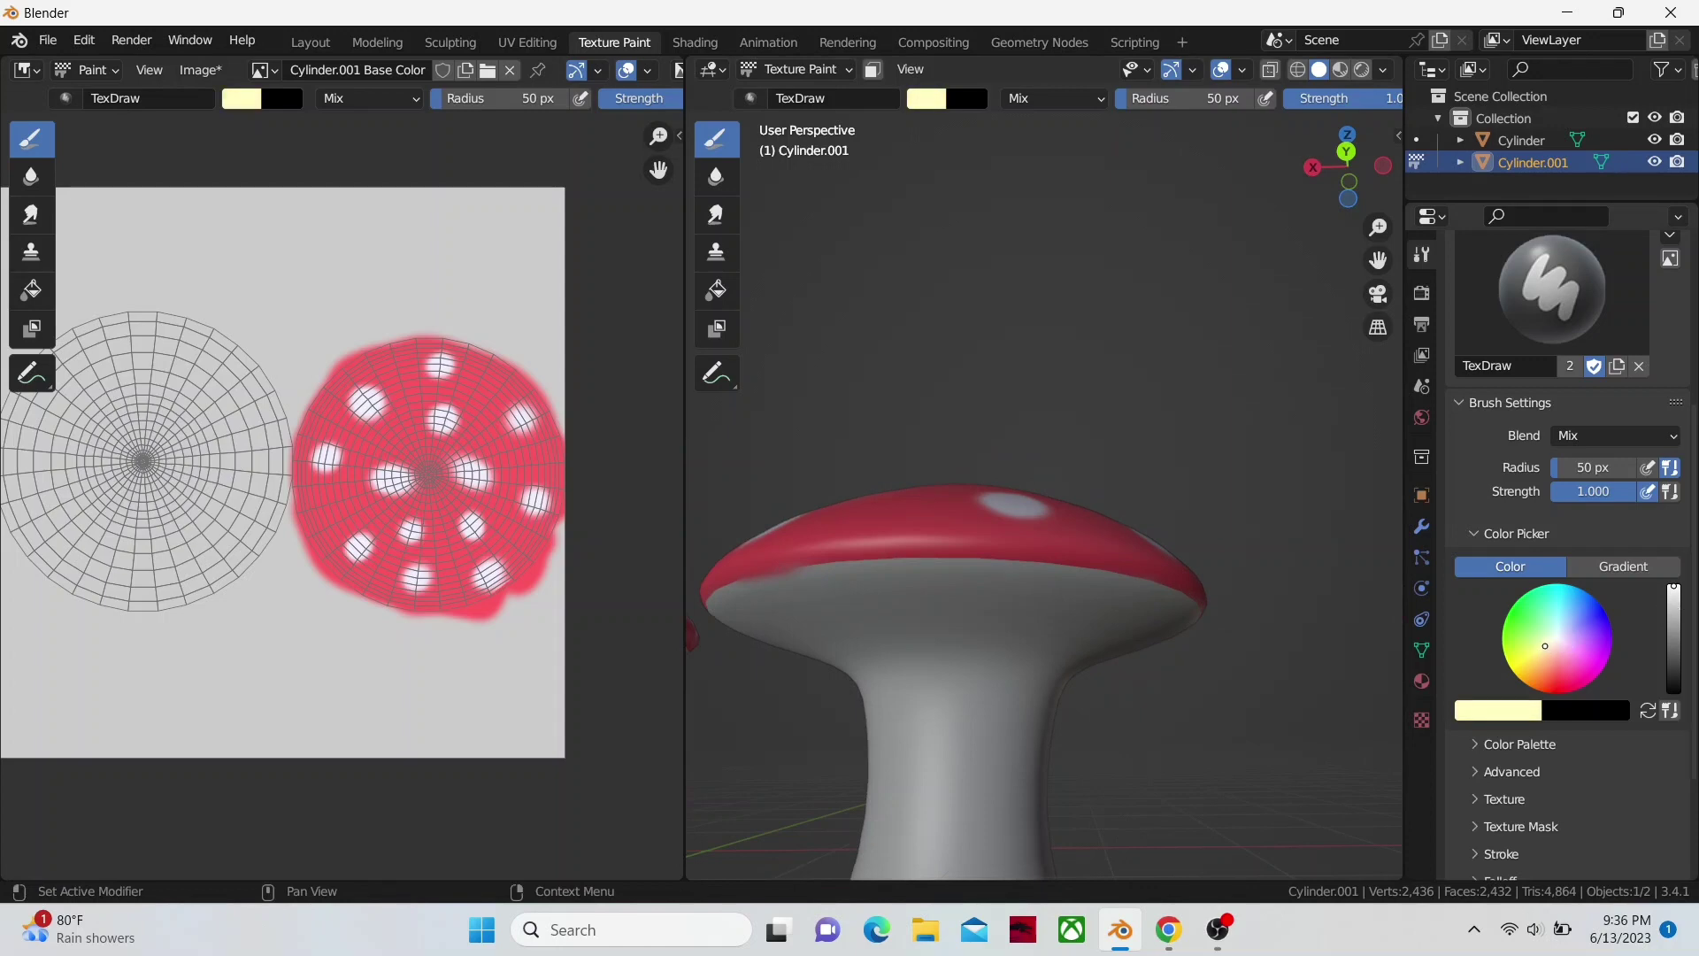
pyautogui.scroll(-2, 834, 766)
pyautogui.moveTo(834, 766)
pyautogui.mouseDown(button='middle')
pyautogui.moveTo(1050, 747)
pyautogui.moveTo(1056, 726)
pyautogui.mouseUp(button='middle')
pyautogui.moveTo(1056, 726); pyautogui.dragTo(1017, 668)
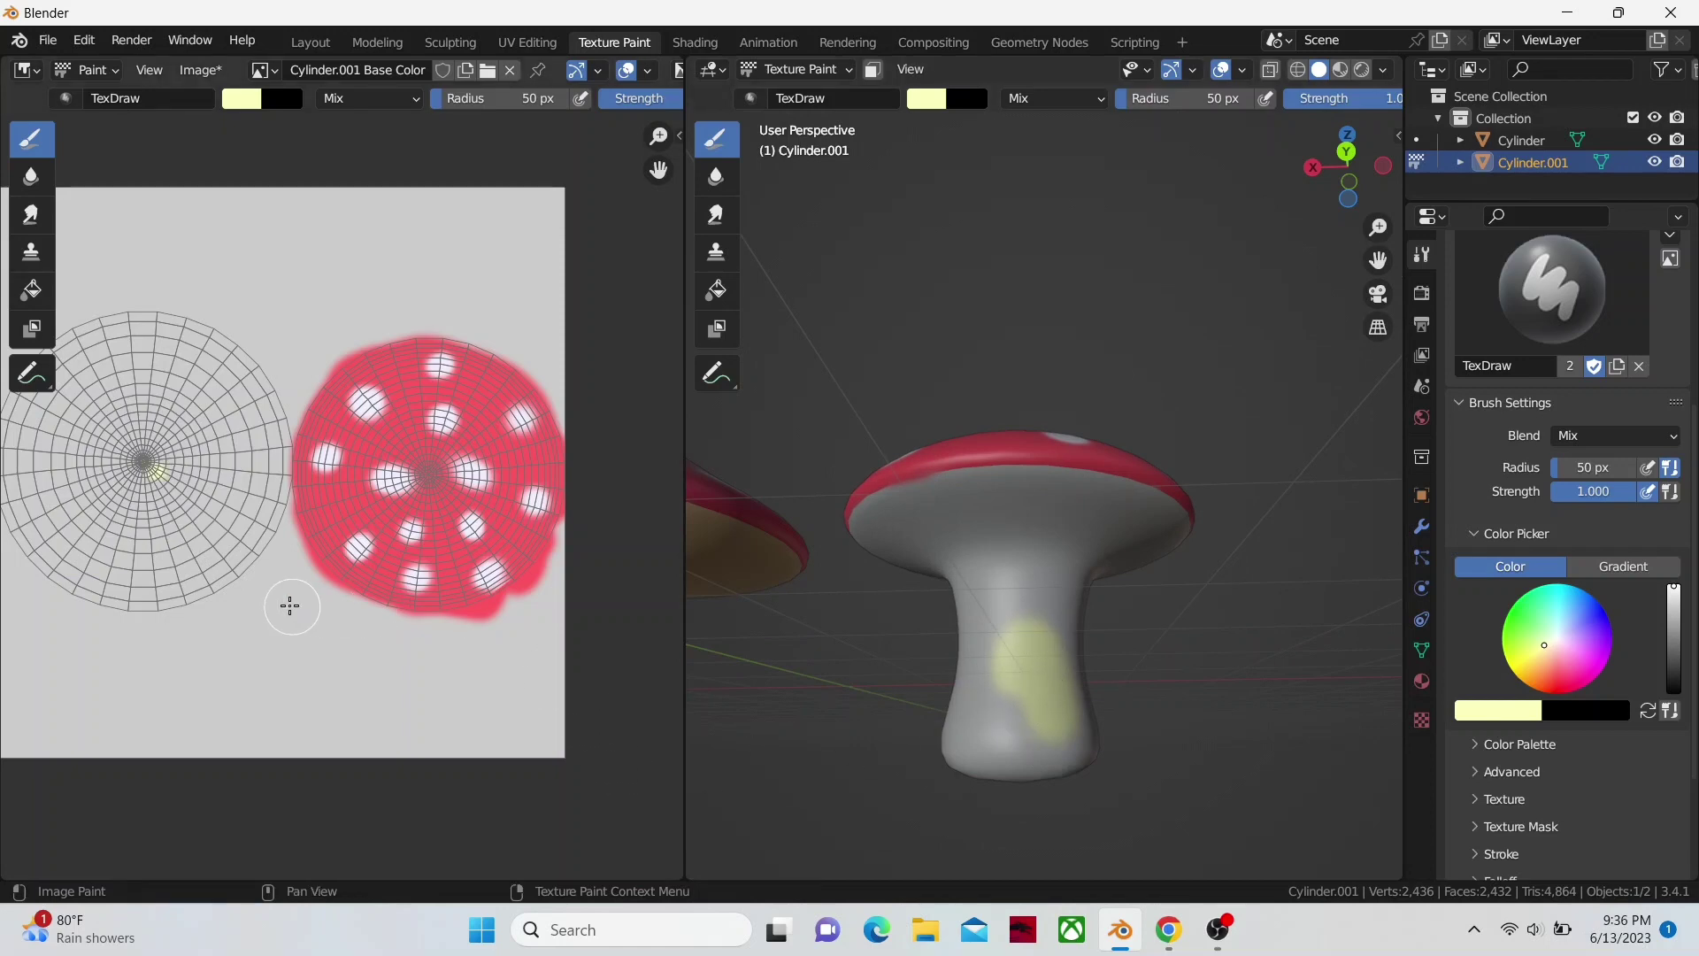
# - Cover the whole UV island of the stem and cap underside with pale yellow in the image editor
pyautogui.scroll(-2, 291, 606)
pyautogui.scroll(5, 277, 587)
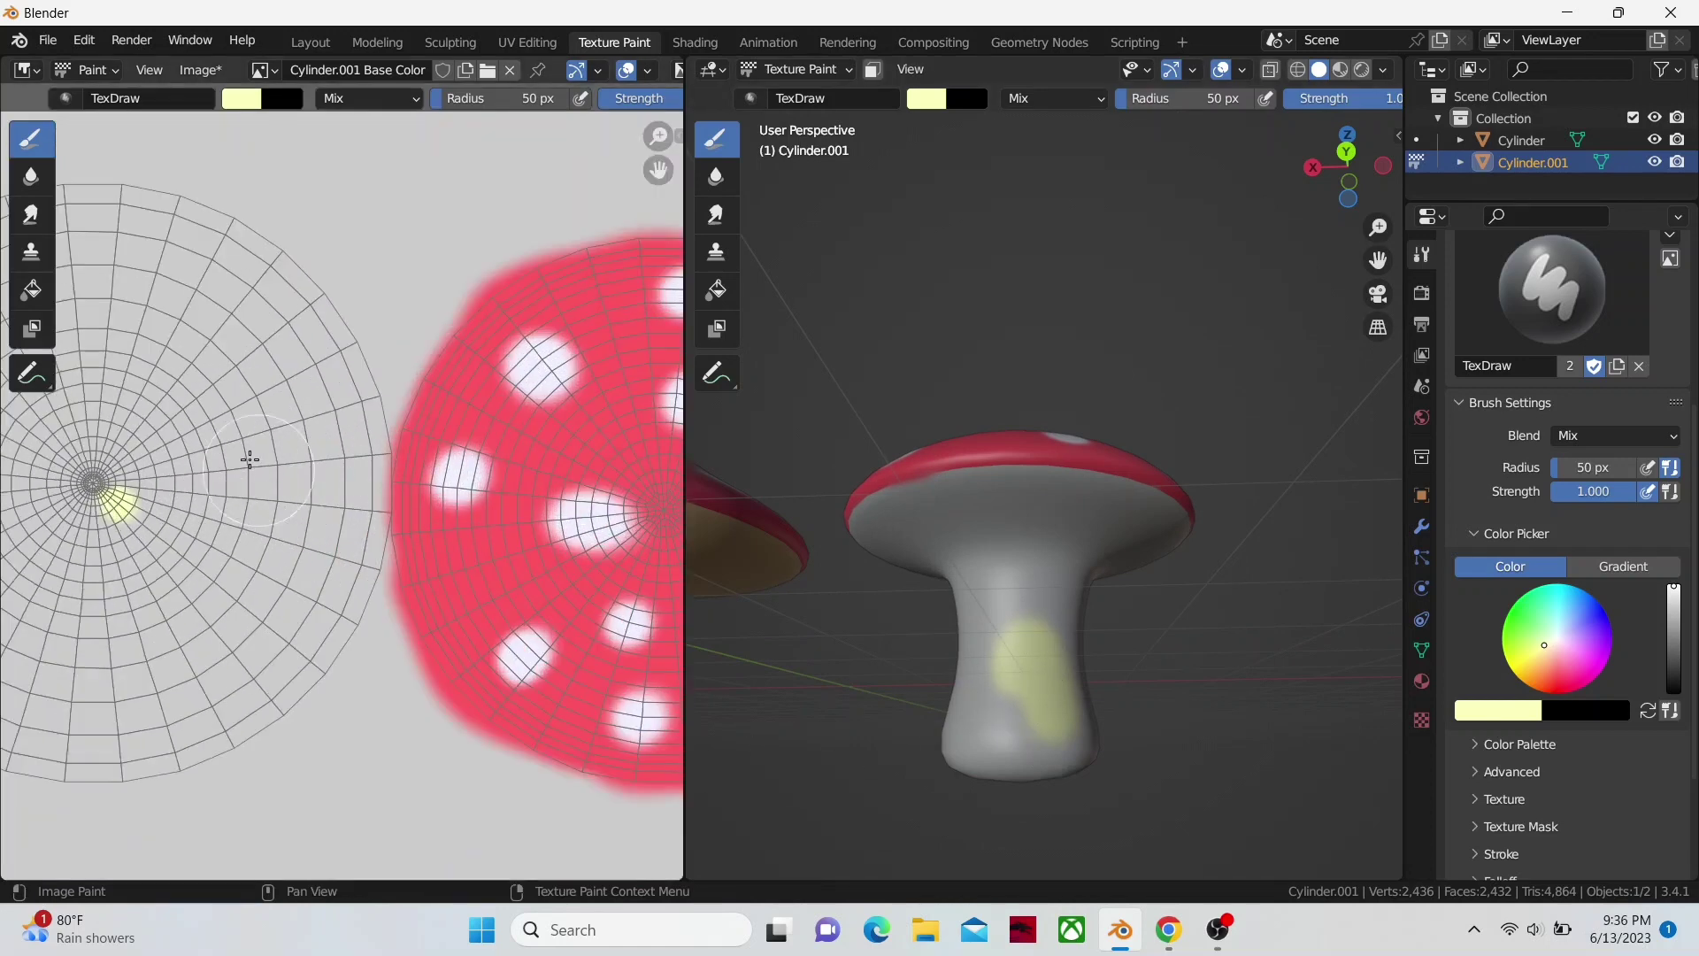
pyautogui.moveTo(215, 359); pyautogui.dragTo(332, 445)
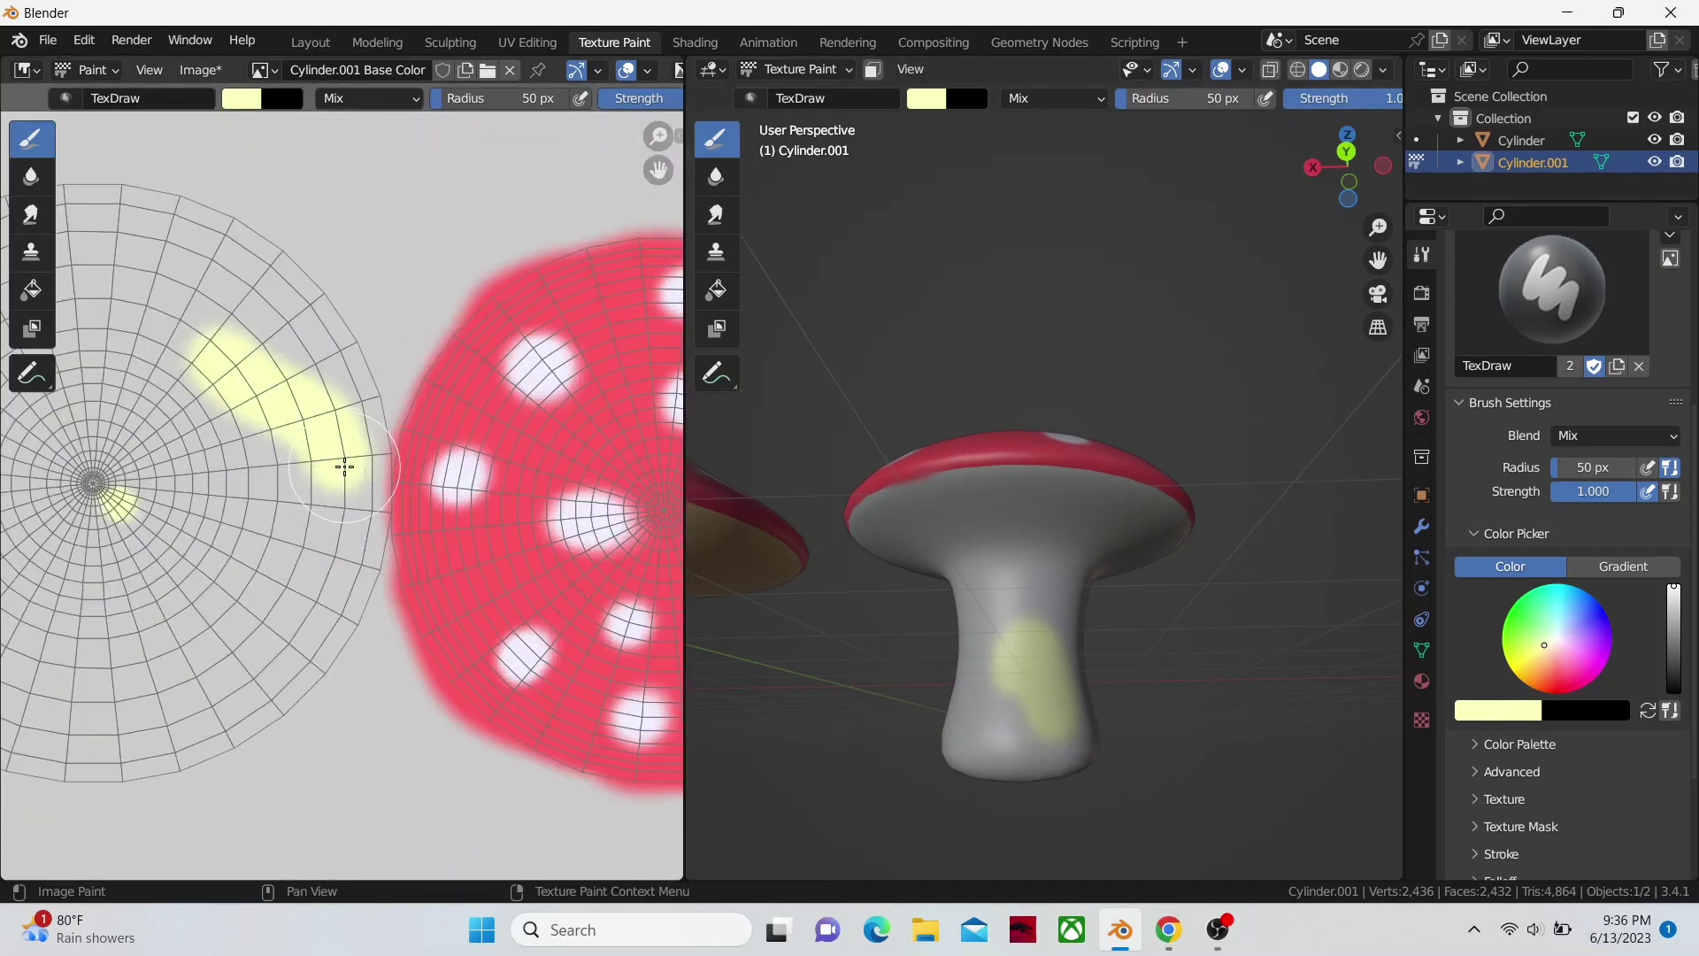
pyautogui.moveTo(360, 521); pyautogui.dragTo(316, 569)
pyautogui.scroll(-1, 315, 569)
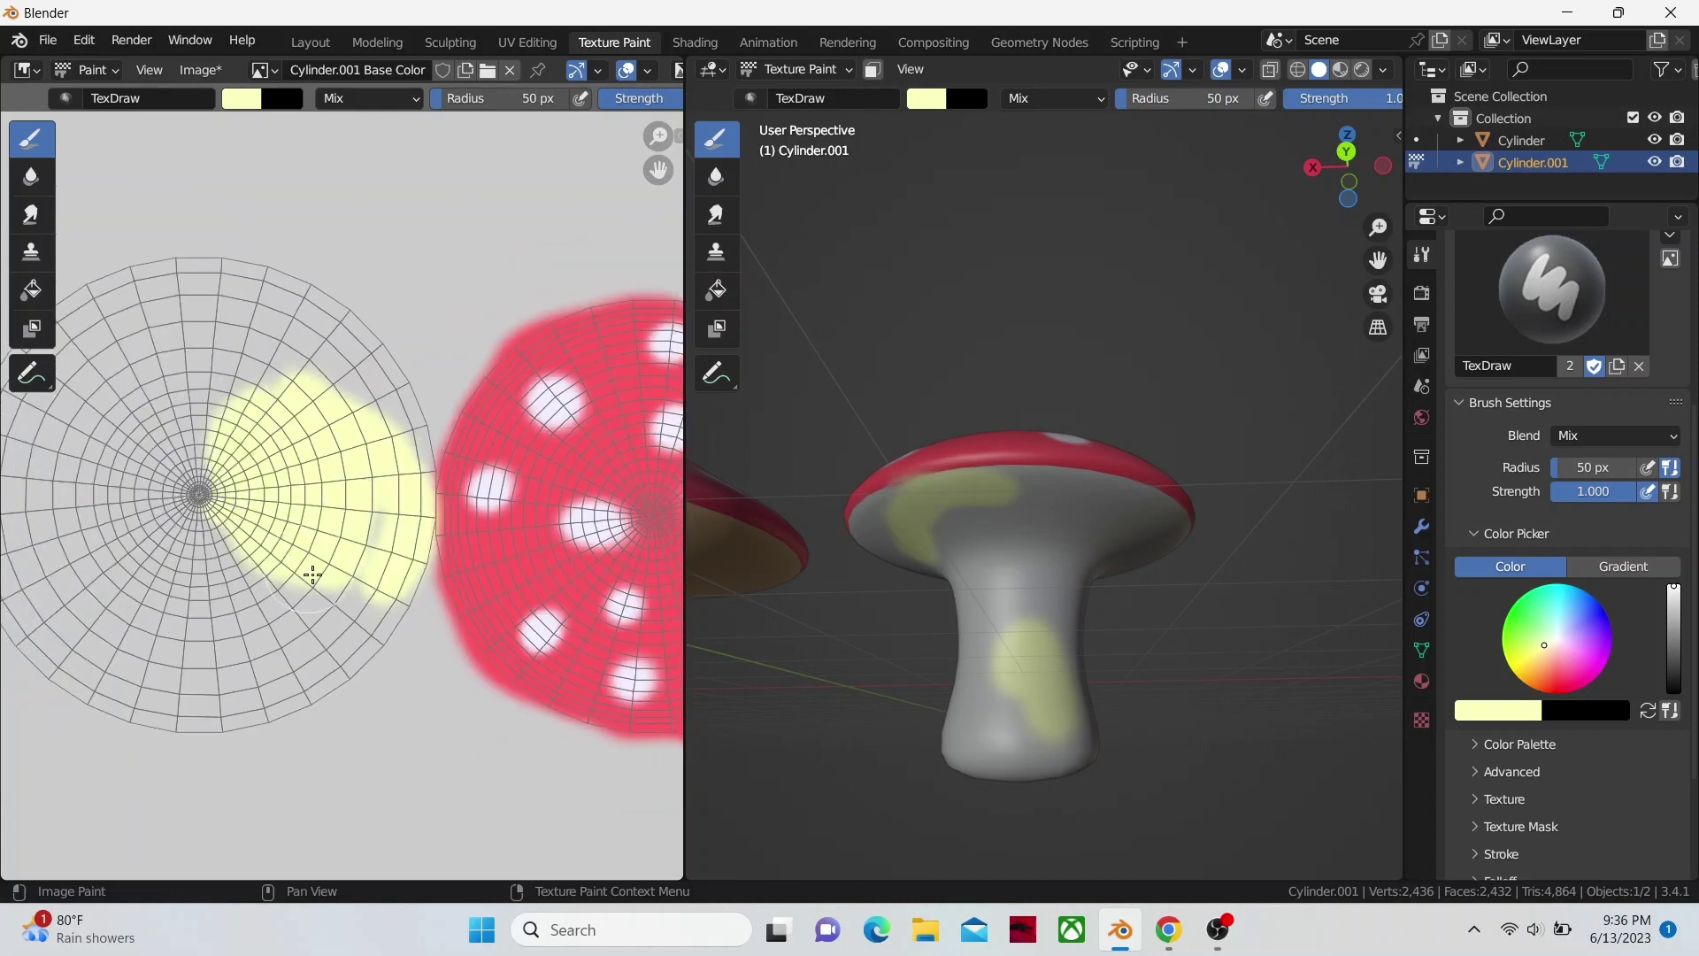
pyautogui.moveTo(389, 403)
pyautogui.mouseDown()
pyautogui.moveTo(305, 375)
pyautogui.moveTo(221, 301)
pyautogui.mouseUp()
pyautogui.scroll(-2, 308, 369)
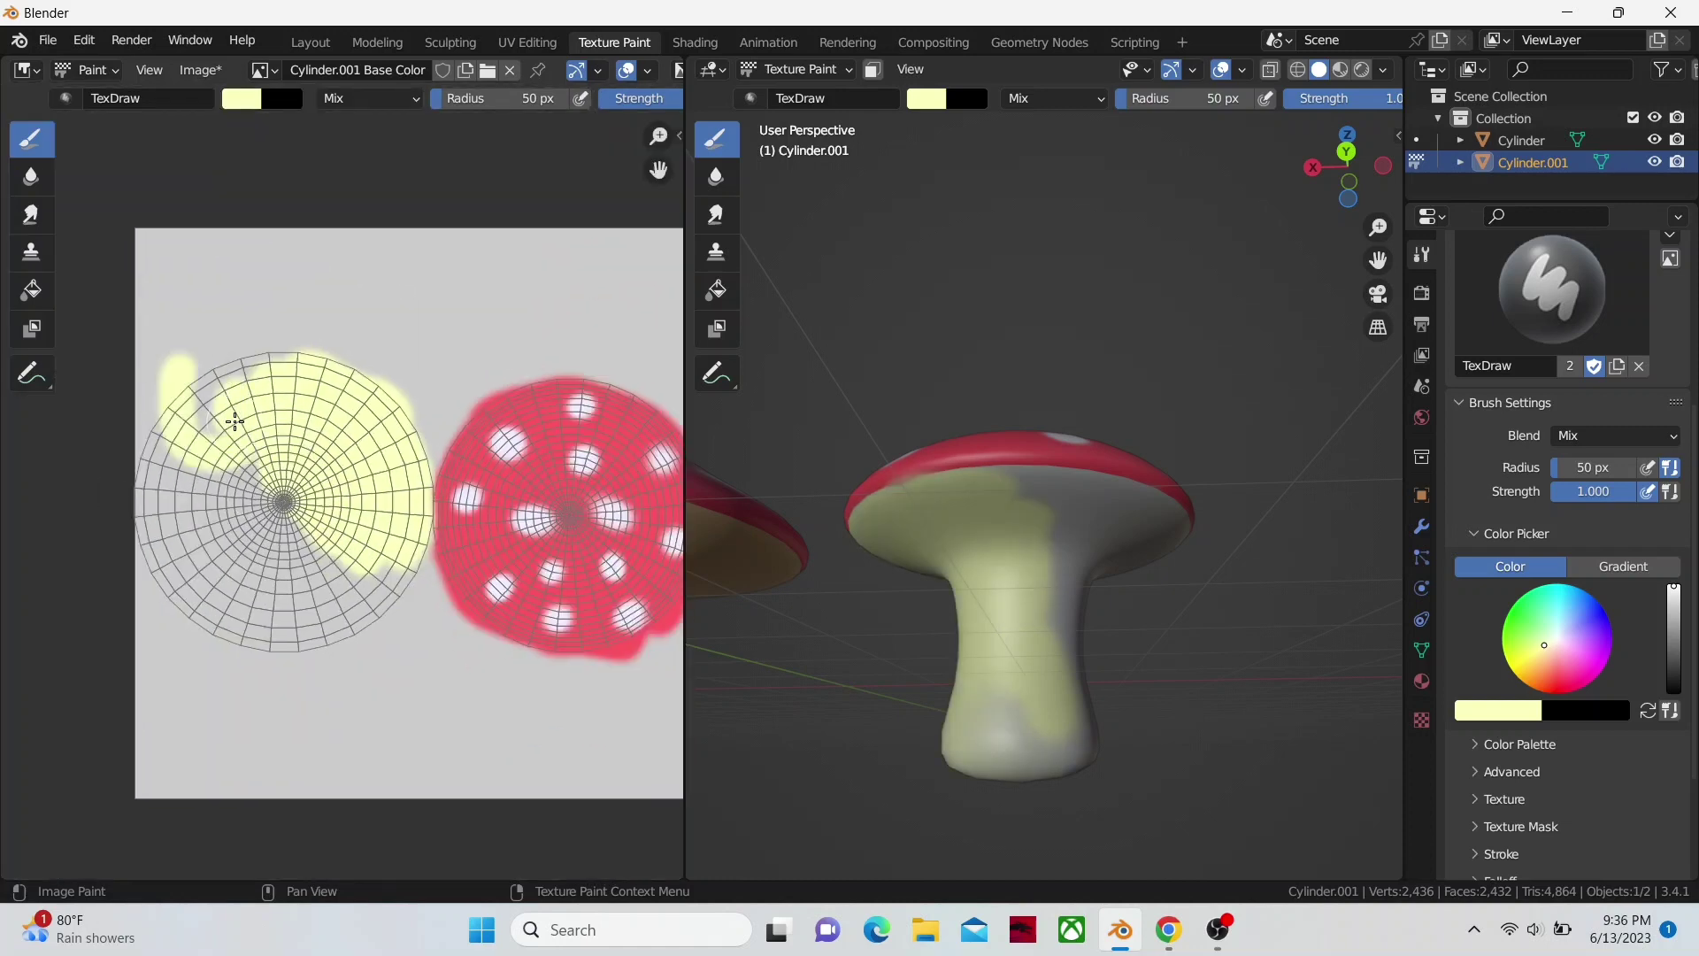
pyautogui.moveTo(308, 369); pyautogui.dragTo(156, 446)
pyautogui.moveTo(156, 555)
pyautogui.mouseDown()
pyautogui.moveTo(313, 623)
pyautogui.moveTo(241, 536)
pyautogui.mouseUp()
pyautogui.moveTo(739, 602); pyautogui.dragTo(1175, 462, button='middle')
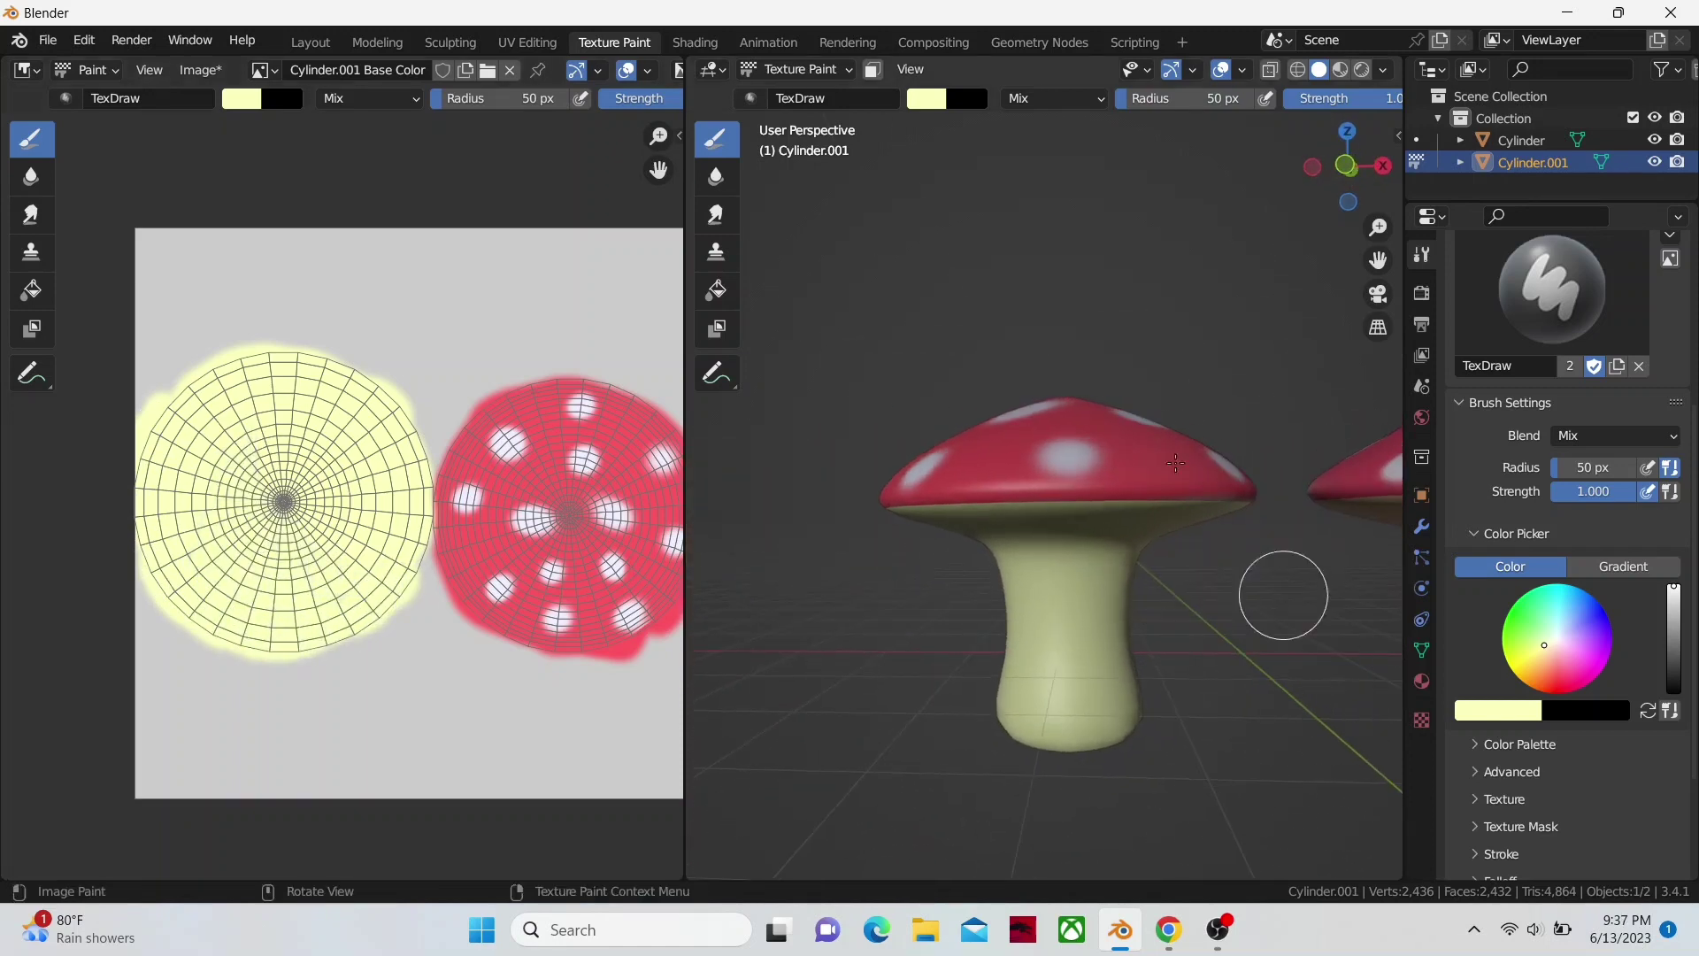
# - Return to the Layout workspace, show both mushrooms in Material Preview shading, and deselect everything
pyautogui.click(310, 42)
pyautogui.scroll(-5, 745, 381)
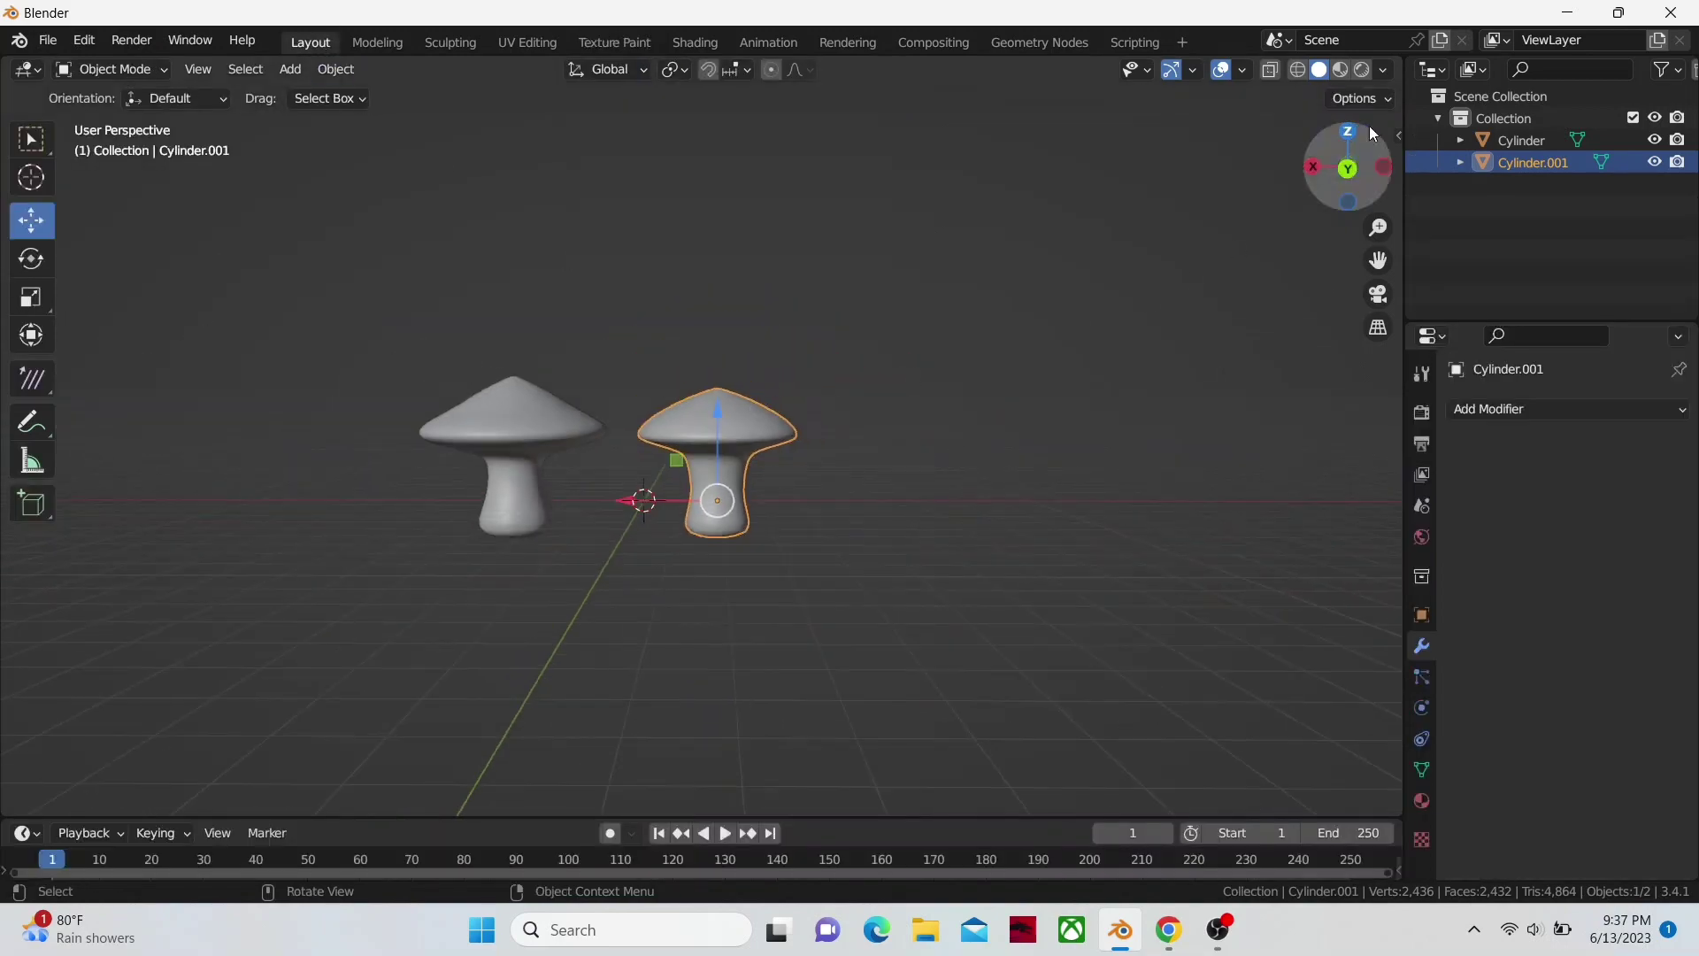
pyautogui.click(1341, 71)
pyautogui.click(1049, 365)
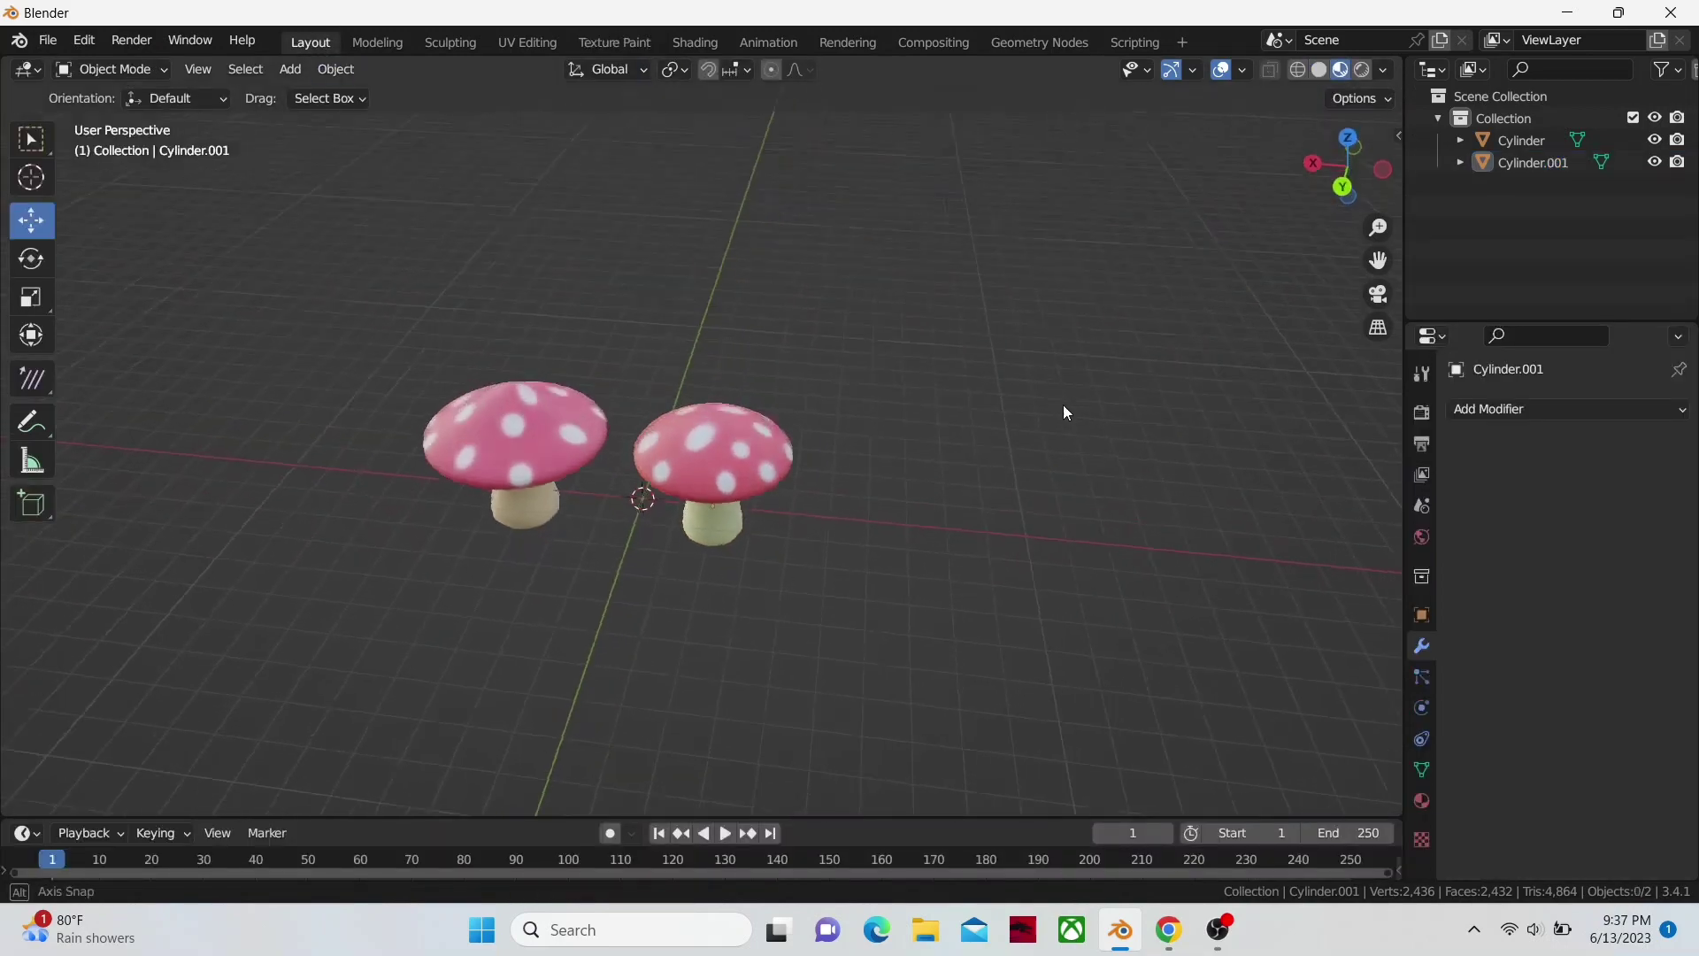